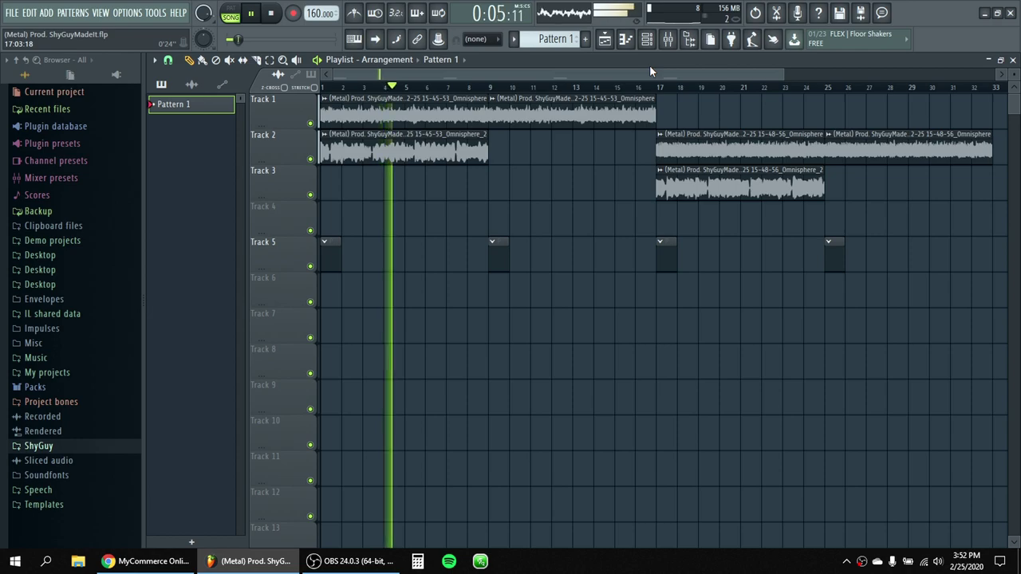
Expand the ShyGuy sample folder and its nested ShyGuy subfolder in the browser, and return to the playlist.
{"action": "left_click", "coordinate": [647, 40]}
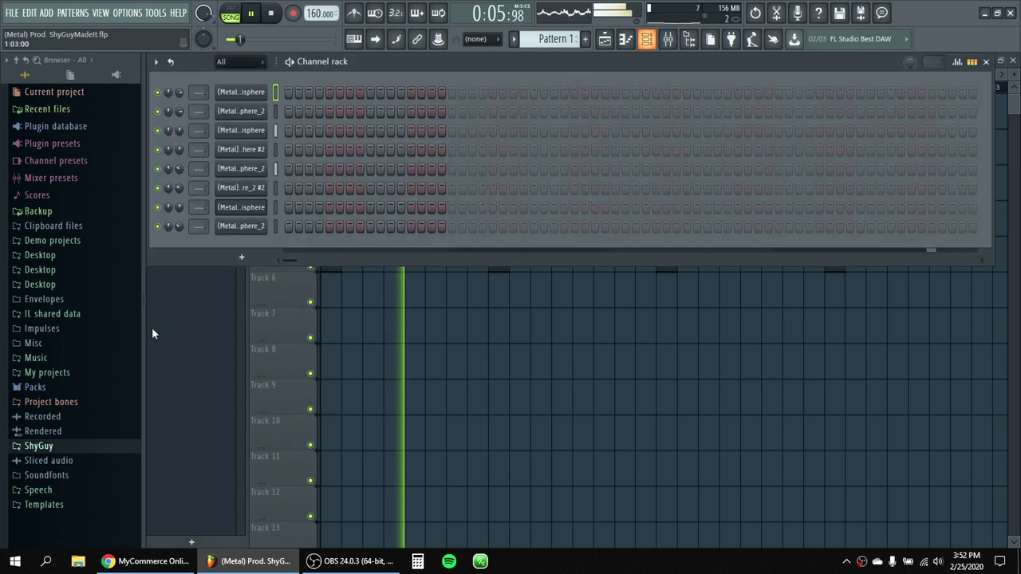
{"action": "left_click", "coordinate": [84, 446]}
{"action": "left_click", "coordinate": [74, 439]}
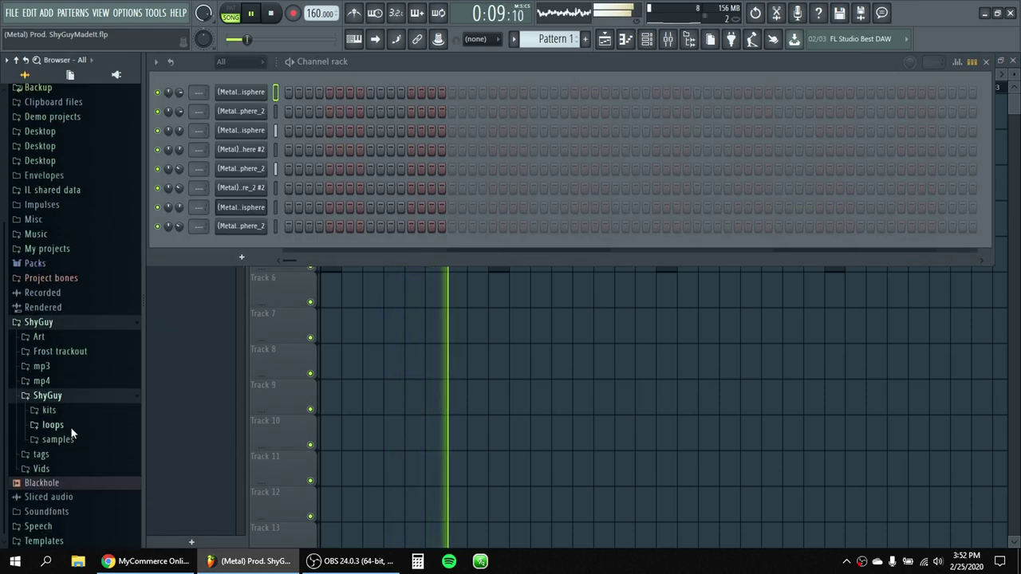
{"action": "left_click", "coordinate": [595, 303]}
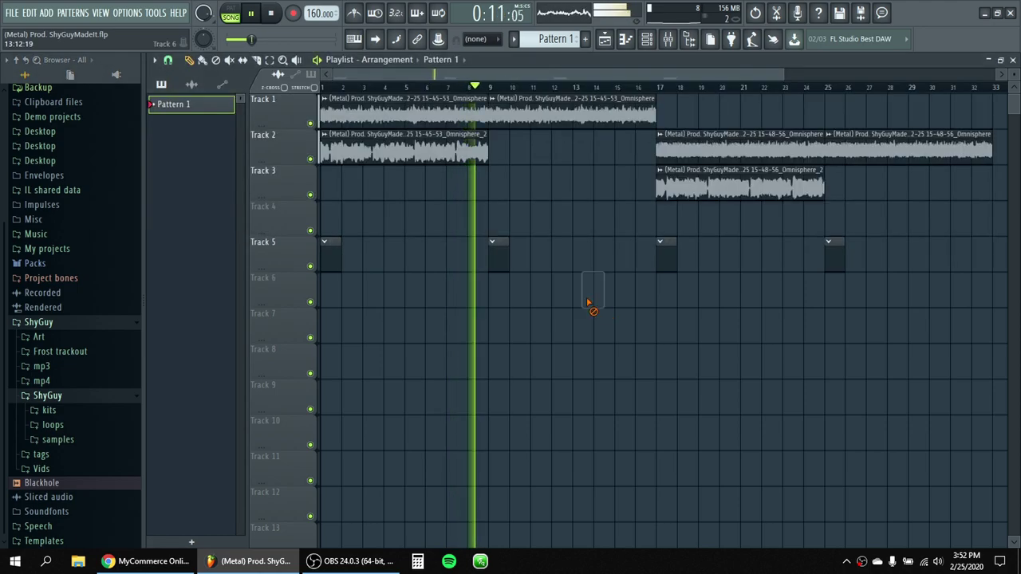
Route the 15-45-53 Omnisphere clip to mixer track 1 and the matching Omnisphere_2 clip to mixer track 2.
{"action": "double_click", "coordinate": [529, 102]}
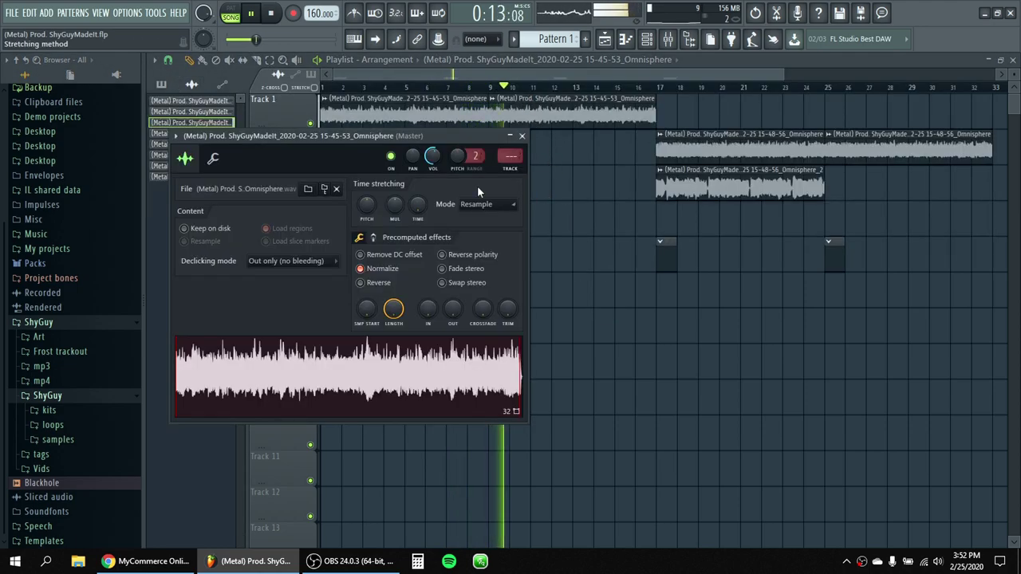
{"action": "left_click_drag", "start_coordinate": [509, 156], "coordinate": [509, 148]}
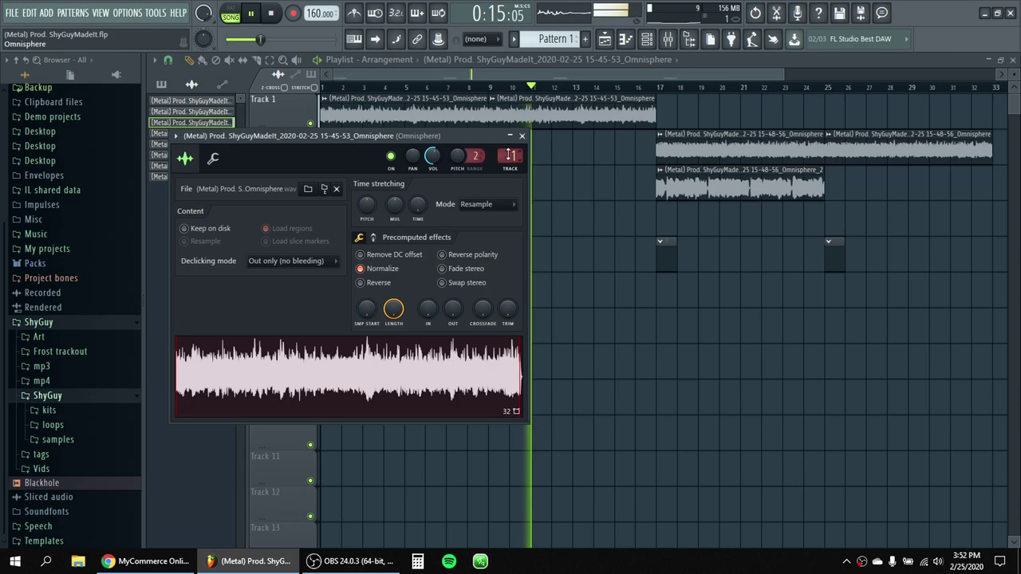
{"action": "left_click", "coordinate": [465, 120]}
{"action": "left_click", "coordinate": [455, 151]}
{"action": "double_click", "coordinate": [455, 151]}
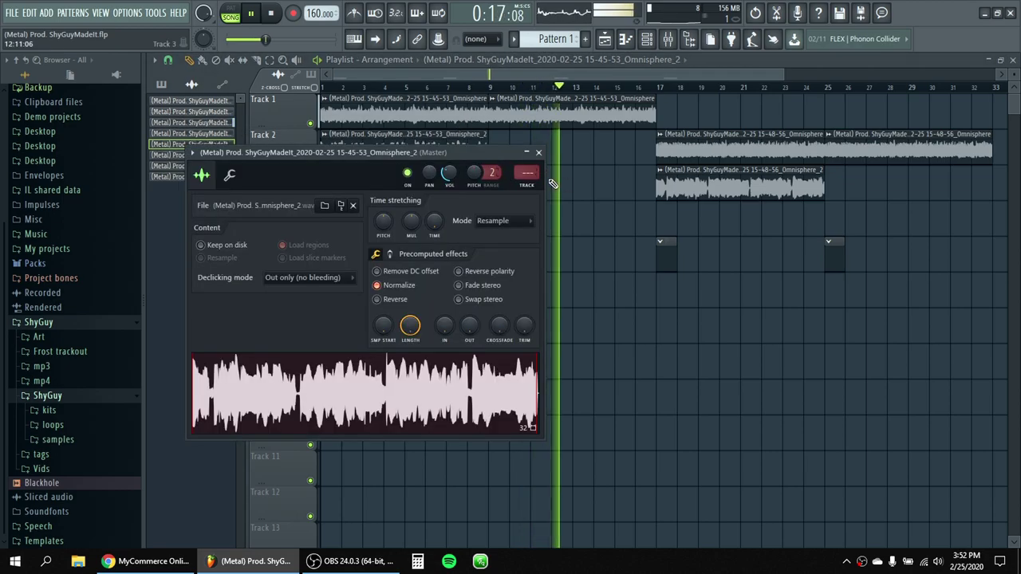
Route the 15-48-56 Omnisphere_2 clip to mixer track 2 and the matching Omnisphere clip to track 1, checking both in the mixer.
{"action": "double_click", "coordinate": [711, 194]}
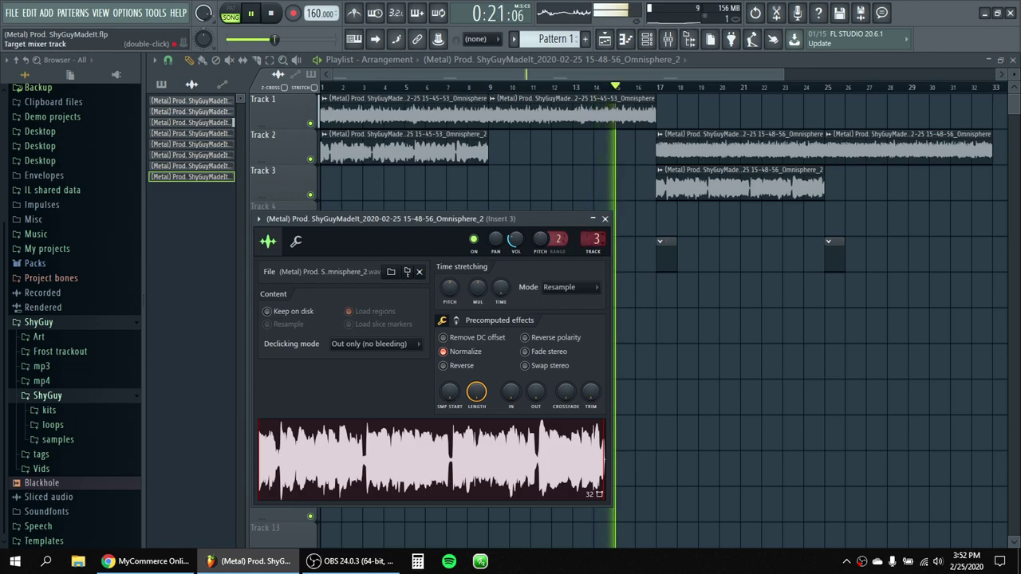
{"action": "double_click", "coordinate": [712, 148]}
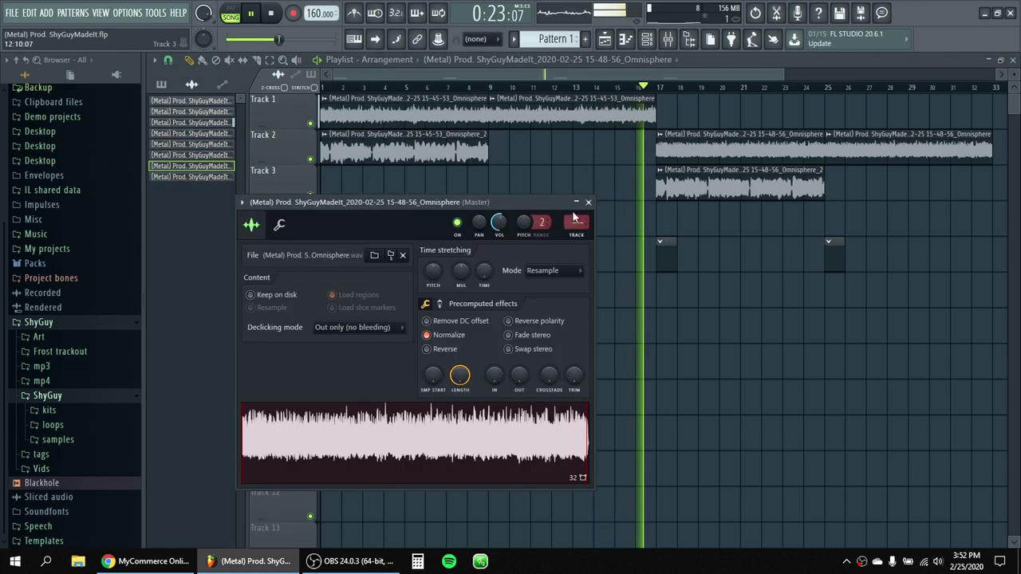
{"action": "left_click", "coordinate": [668, 39]}
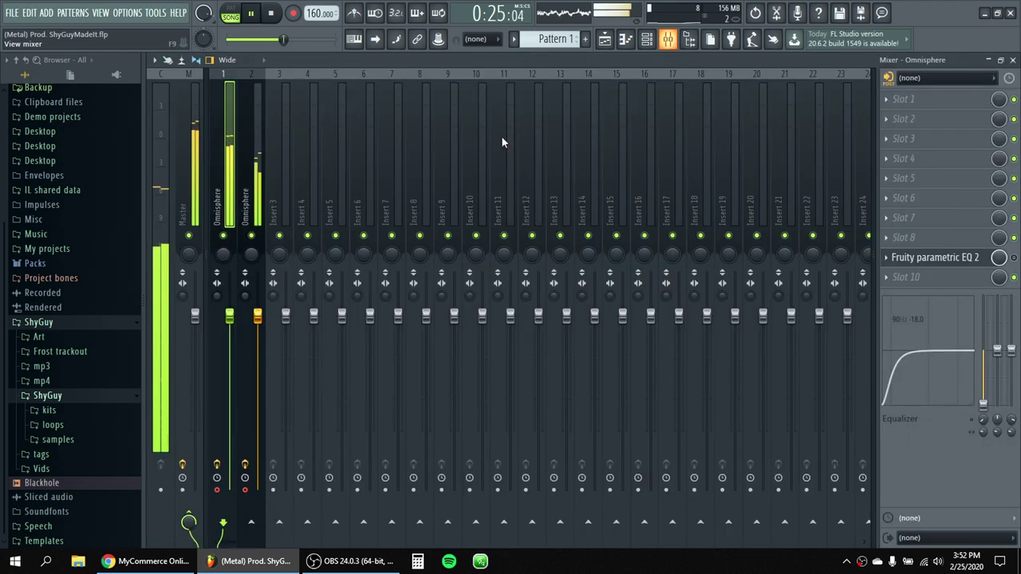
{"action": "left_click", "coordinate": [249, 214]}
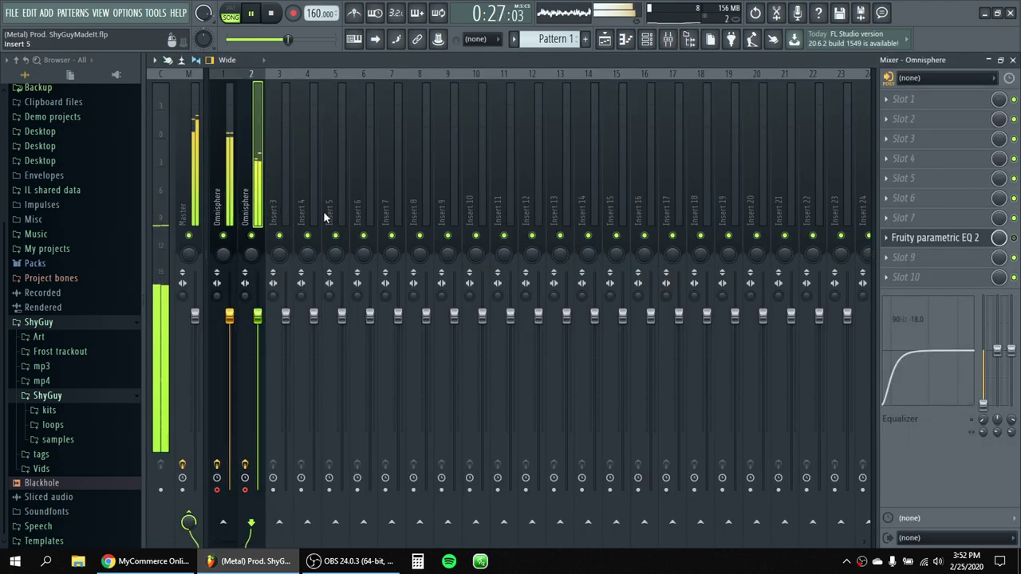
{"action": "left_click", "coordinate": [668, 40]}
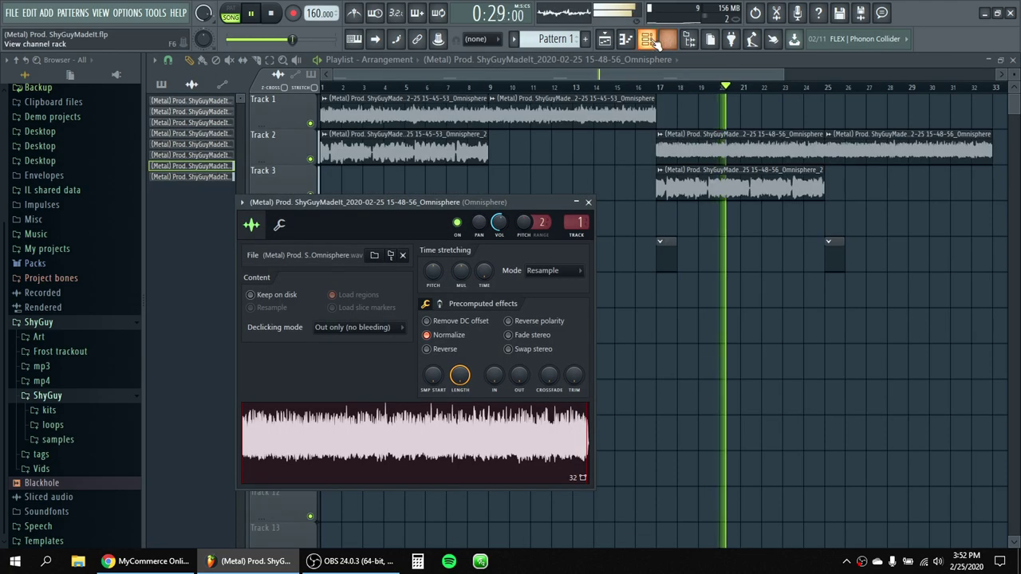
Show the channel rack and expand the kits folder down to the Kicks samples of ShyGuy Kit.
{"action": "left_click", "coordinate": [647, 40]}
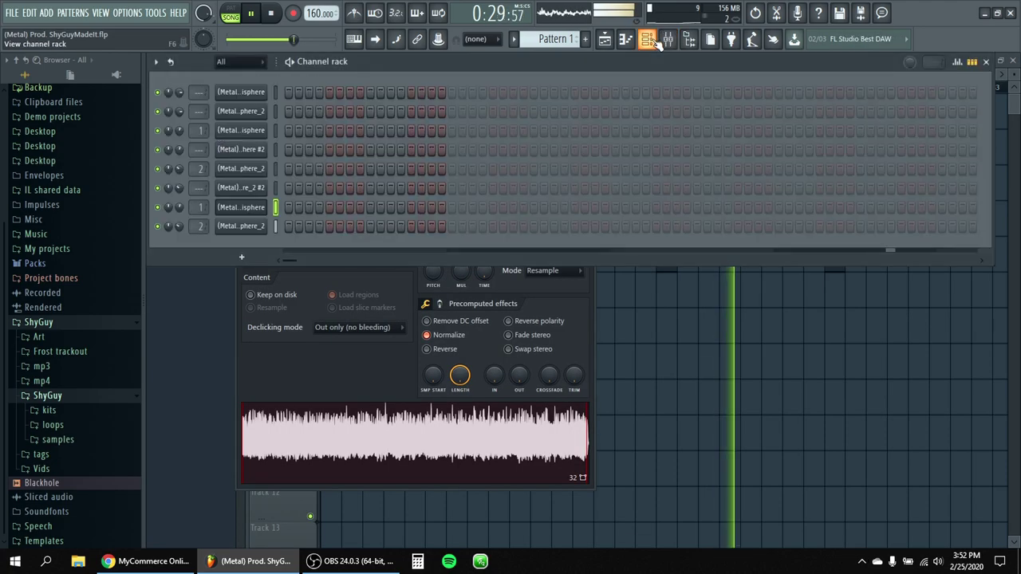
{"action": "left_click", "coordinate": [69, 412]}
{"action": "scroll", "coordinate": [69, 424], "scroll_direction": "down", "scroll_amount": 5}
{"action": "scroll", "coordinate": [69, 424], "scroll_direction": "down", "scroll_amount": 3}
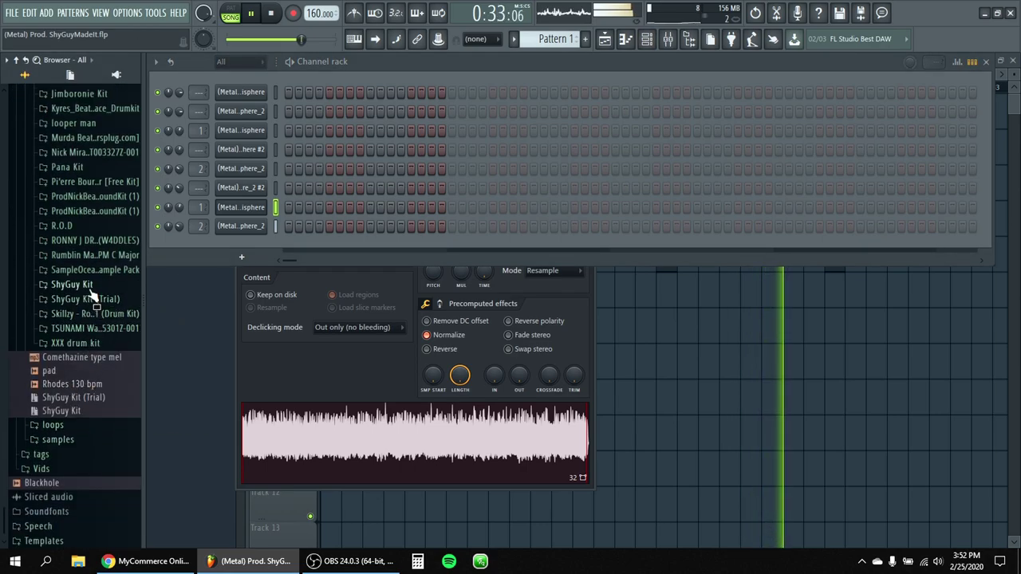
{"action": "left_click", "coordinate": [84, 285]}
{"action": "left_click", "coordinate": [94, 359]}
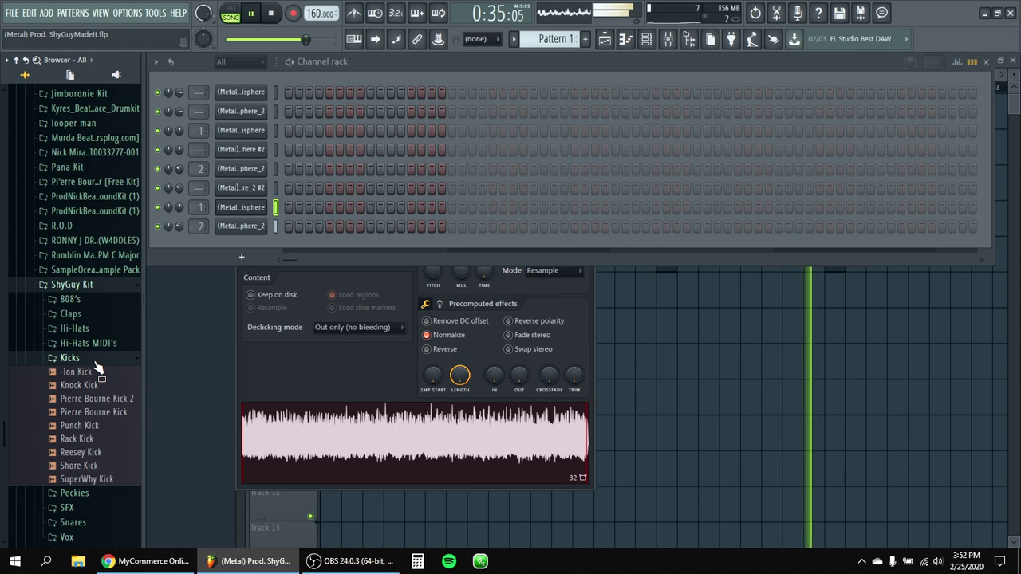
Audition the Bando, Bell, Bird and Dist claps in ShyGuy Kit's Claps folder.
{"action": "left_click", "coordinate": [90, 316]}
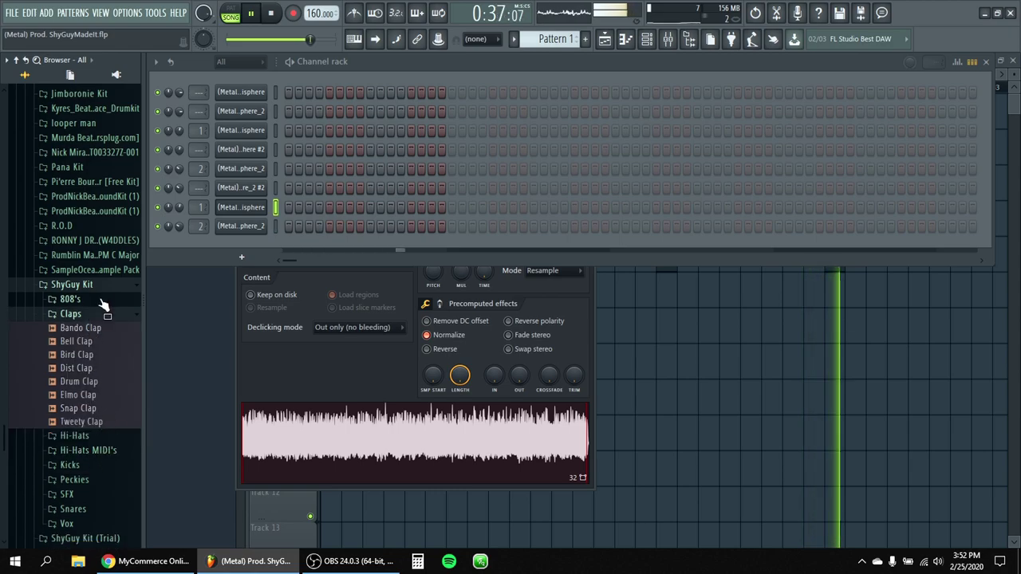
{"action": "left_click", "coordinate": [90, 369]}
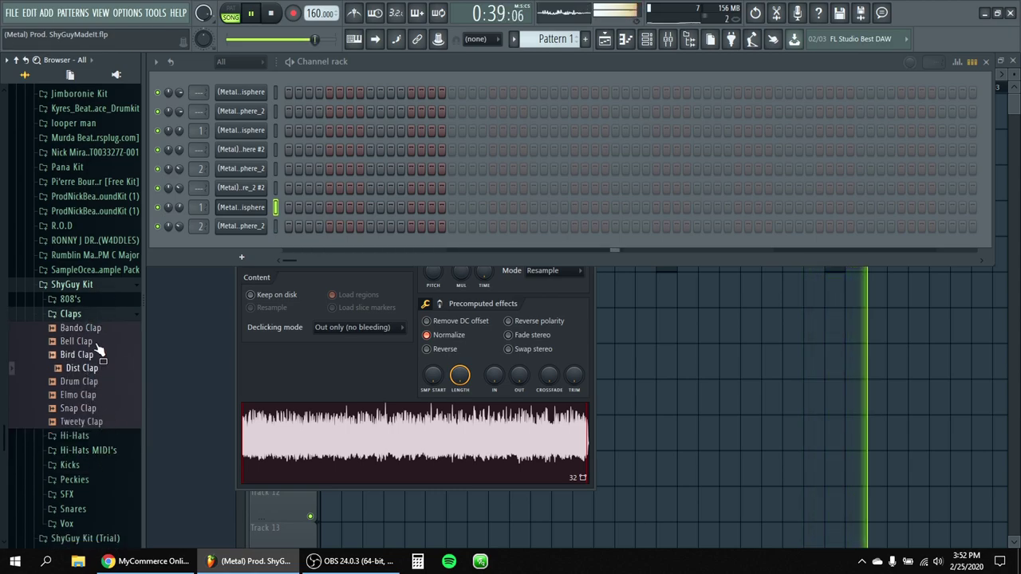
{"action": "left_click", "coordinate": [97, 344]}
{"action": "left_click", "coordinate": [97, 329]}
{"action": "left_click", "coordinate": [90, 356]}
{"action": "left_click", "coordinate": [89, 368]}
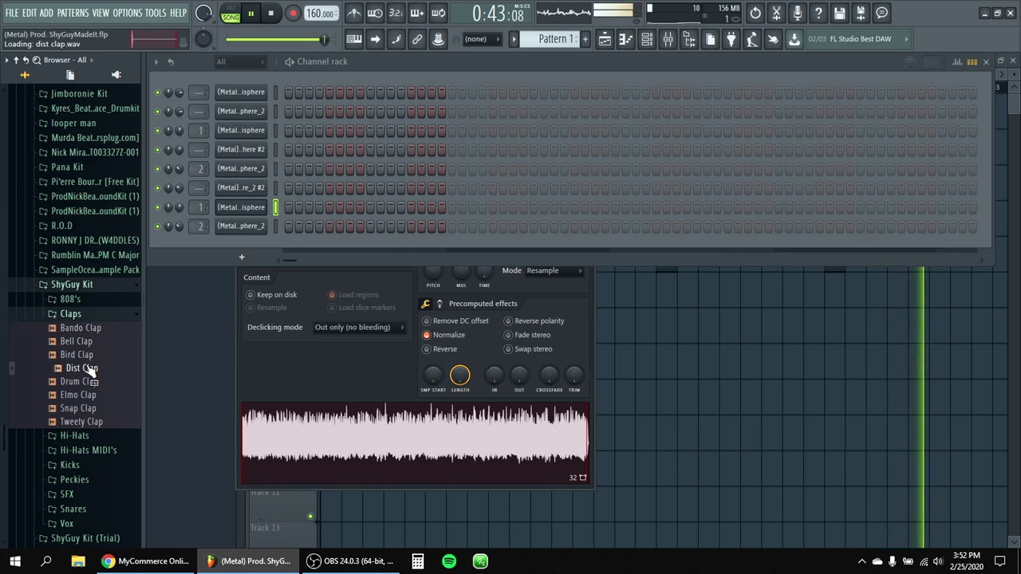
Audition snare samples in ShyGuy Kit's Snares folder, including Chomp, Dirty and Snare Snare.
{"action": "left_click", "coordinate": [83, 510]}
{"action": "left_click", "coordinate": [84, 237]}
{"action": "left_click", "coordinate": [86, 250]}
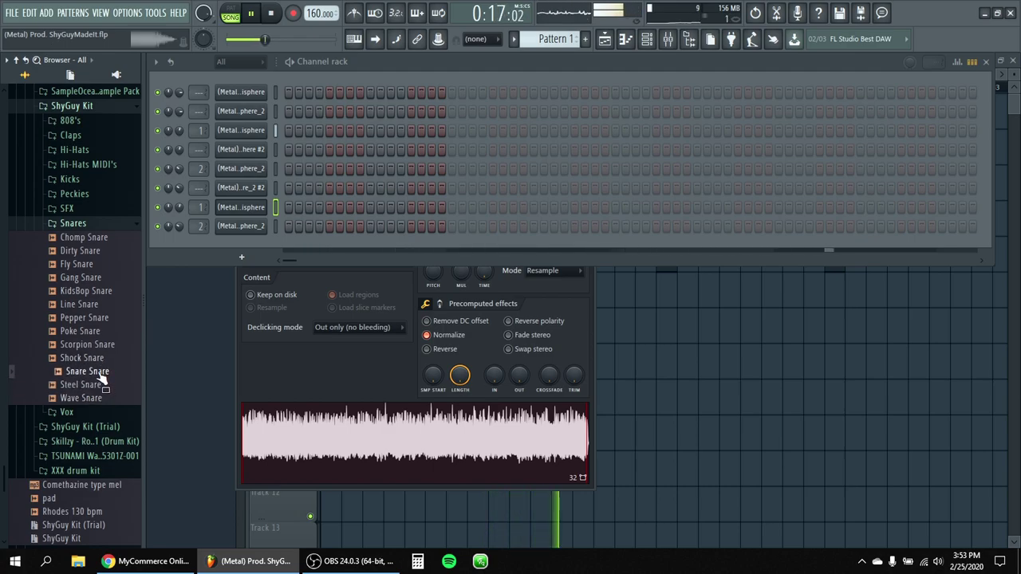
Add the Bird Clap sample from the Claps folder as a new channel below the Omnisphere channels.
{"action": "left_click", "coordinate": [95, 225]}
{"action": "left_click", "coordinate": [82, 184]}
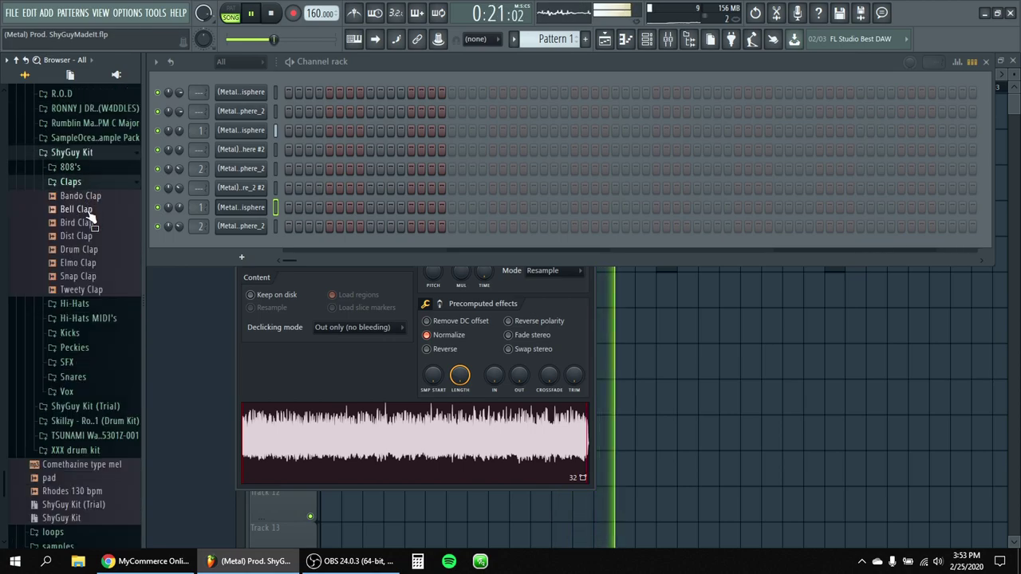
{"action": "left_click_drag", "start_coordinate": [87, 227], "coordinate": [268, 244]}
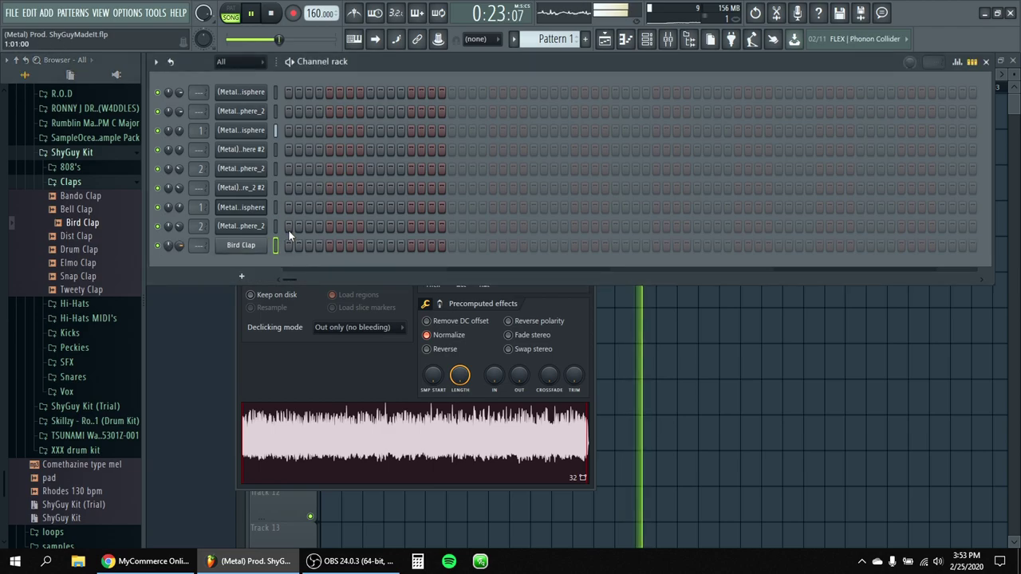
Fill the Bird Clap piano roll with a C5 hit on the third beat of every bar from 1 to 8.
{"action": "right_click", "coordinate": [259, 251]}
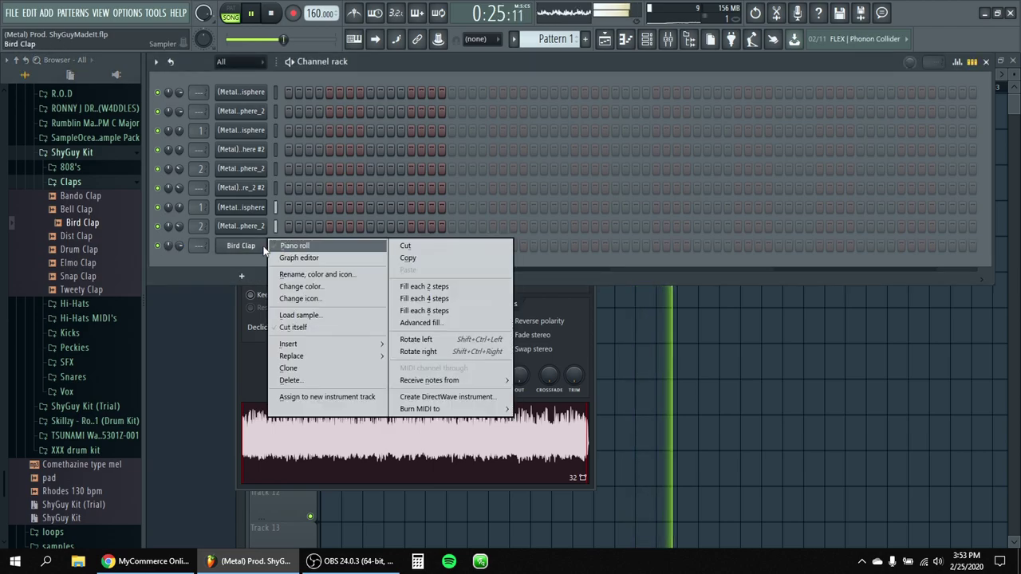
{"action": "left_click", "coordinate": [283, 245]}
{"action": "right_click", "coordinate": [265, 242]}
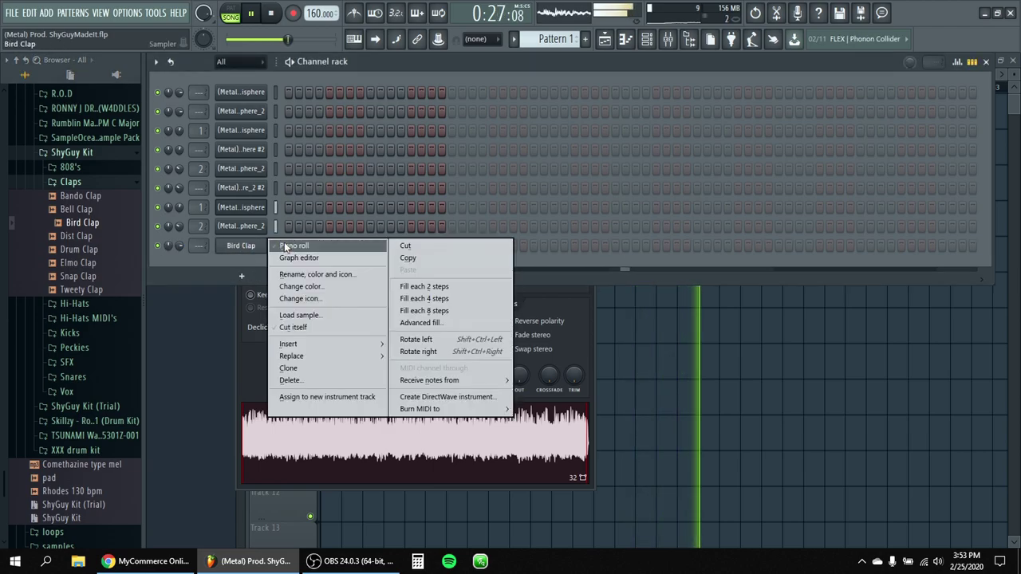
{"action": "left_click", "coordinate": [284, 246]}
{"action": "key", "text": "ctrl+a"}
{"action": "key", "text": "ctrl+b"}
{"action": "key", "text": "ctrl+b"}
{"action": "key", "text": "ctrl+b"}
{"action": "key", "text": "ctrl+b"}
{"action": "key", "text": "ctrl+b"}
{"action": "key", "text": "ctrl+b"}
{"action": "key", "text": "ctrl+b"}
{"action": "key", "text": "ctrl+b"}
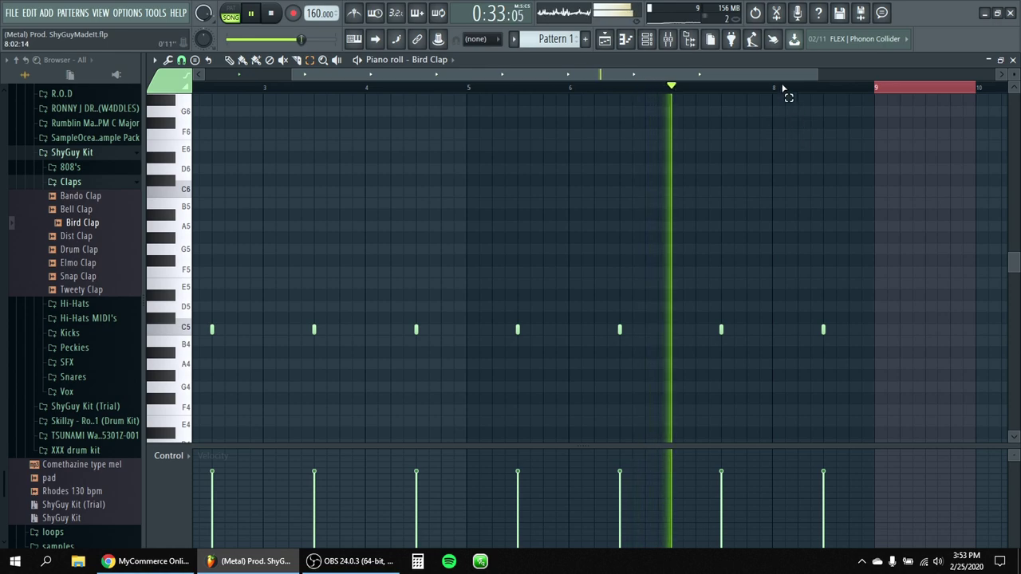
{"action": "key", "text": "Delete"}
{"action": "scroll", "coordinate": [881, 311], "scroll_direction": "up", "scroll_amount": 6}
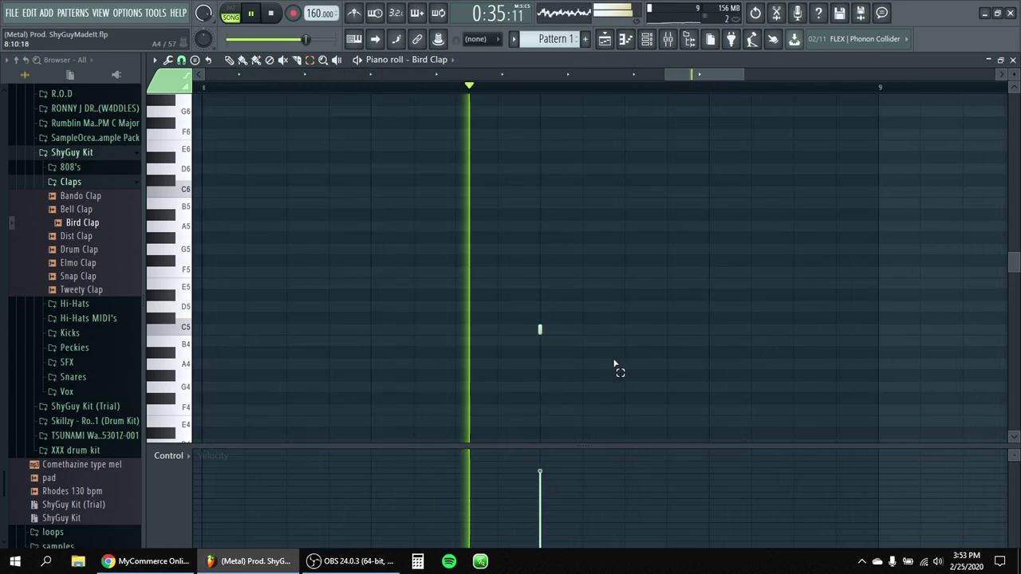
{"action": "scroll", "coordinate": [603, 359], "scroll_direction": "down", "scroll_amount": 4}
{"action": "scroll", "coordinate": [558, 363], "scroll_direction": "down", "scroll_amount": 4}
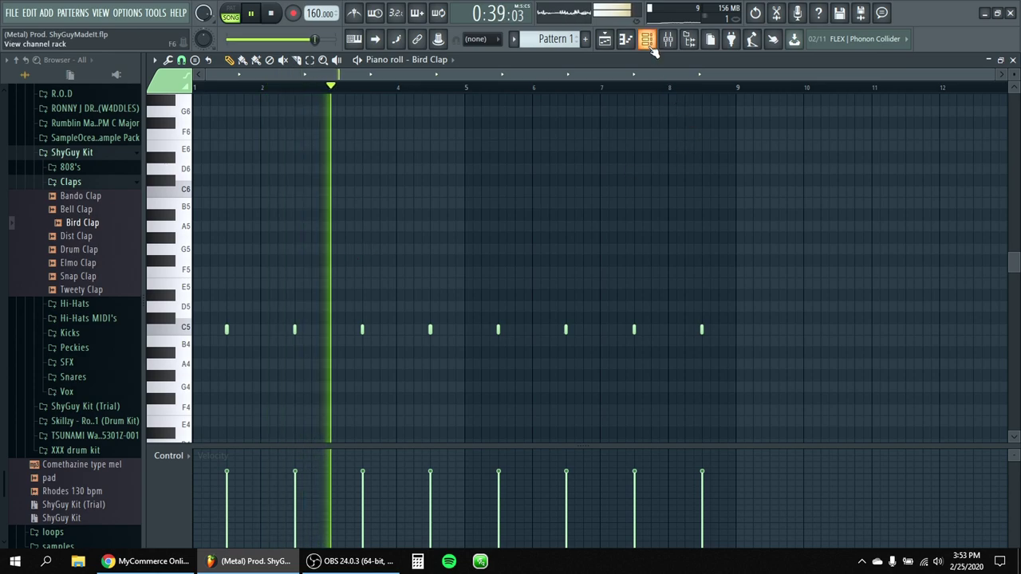
Set the Bird Clap channel's volume to about 87% in the channel rack.
{"action": "key", "text": "F6"}
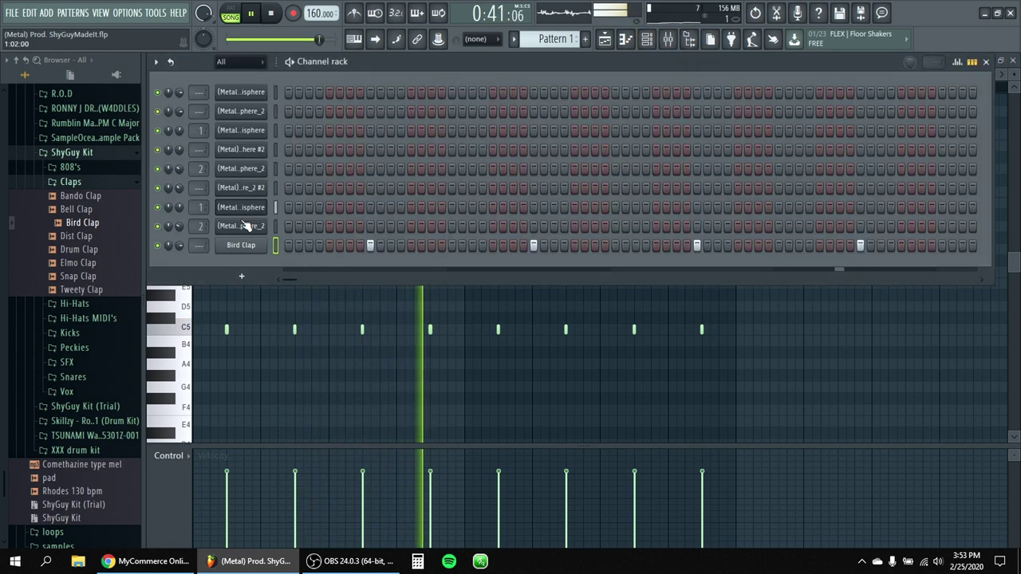
{"action": "left_click_drag", "start_coordinate": [179, 246], "coordinate": [180, 238]}
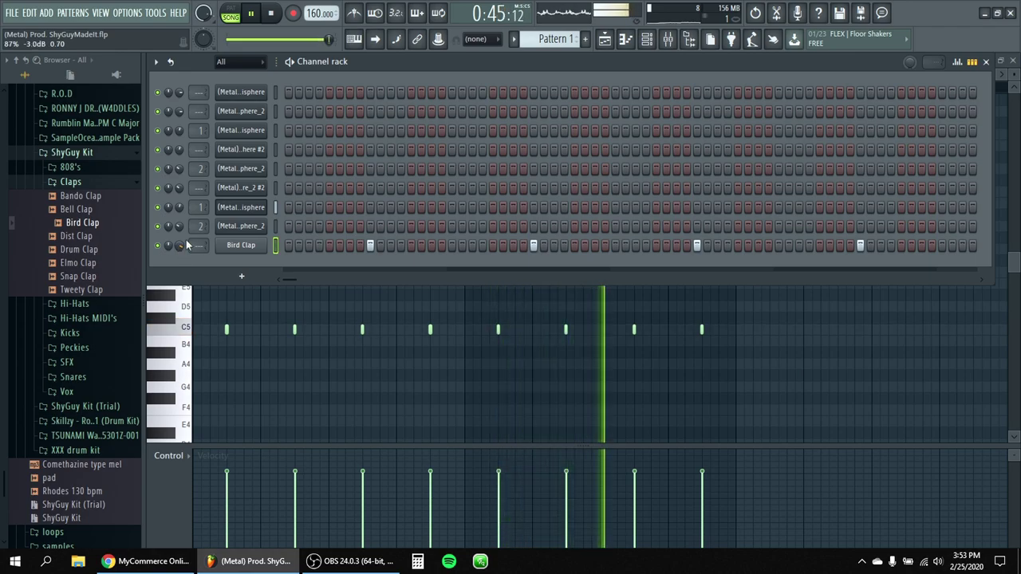
Separate Insert 3 from the two Omnisphere mixer tracks and lower both Omnisphere faders together by the same amount.
{"action": "left_click", "coordinate": [669, 40]}
{"action": "right_click", "coordinate": [277, 213]}
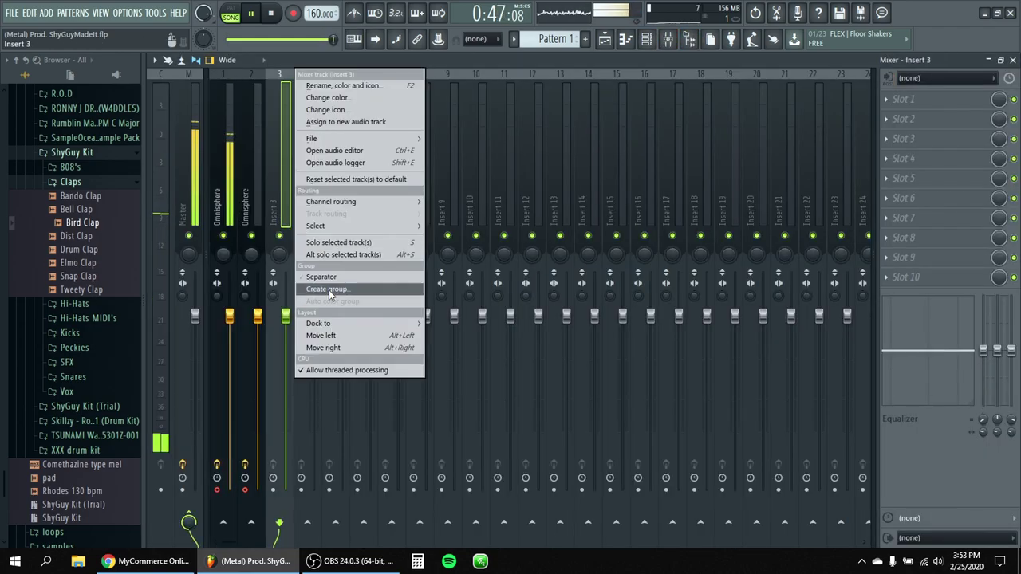
{"action": "left_click", "coordinate": [329, 288]}
{"action": "right_click", "coordinate": [254, 210]}
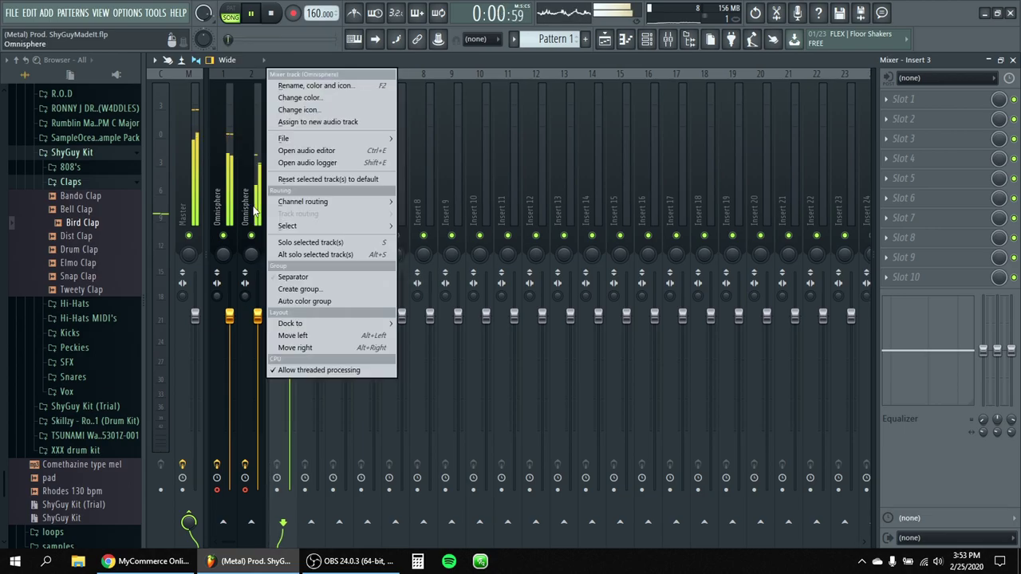
{"action": "left_click", "coordinate": [290, 303]}
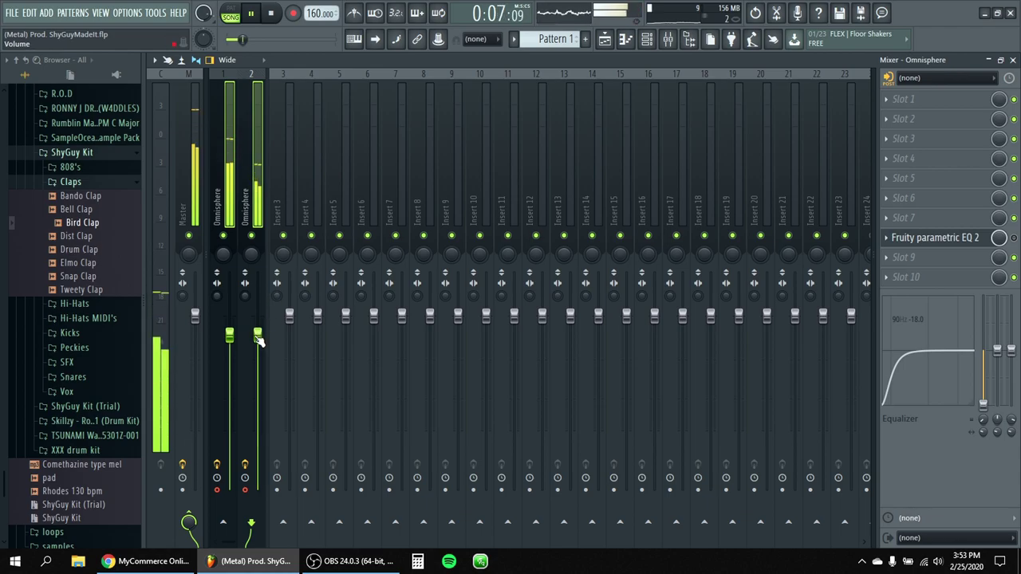
{"action": "left_click", "coordinate": [314, 217]}
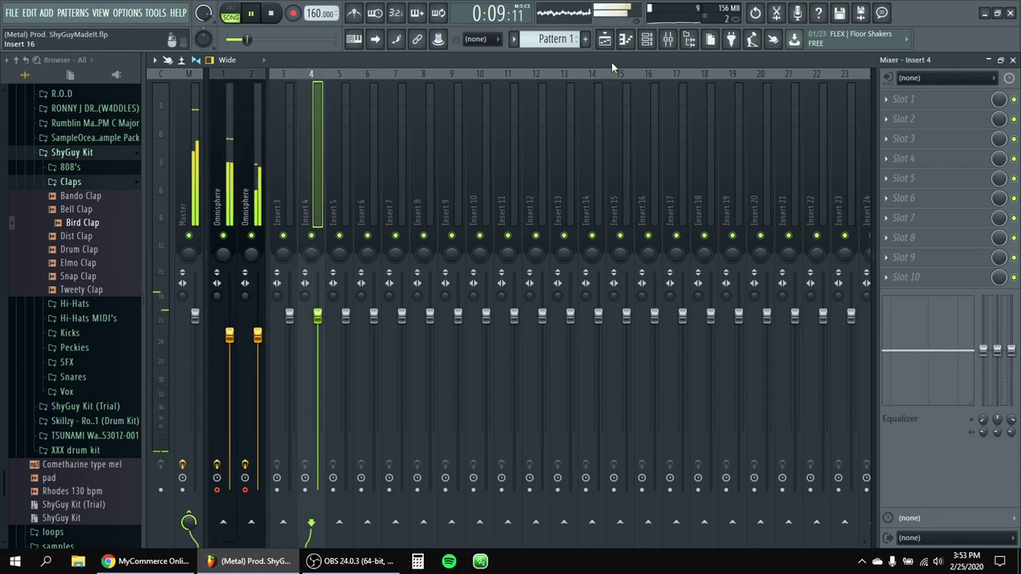
Return to the channel rack, collapse the Claps folder and expand ShyGuy Kit's Kicks folder.
{"action": "left_click", "coordinate": [604, 41]}
{"action": "left_click", "coordinate": [647, 39]}
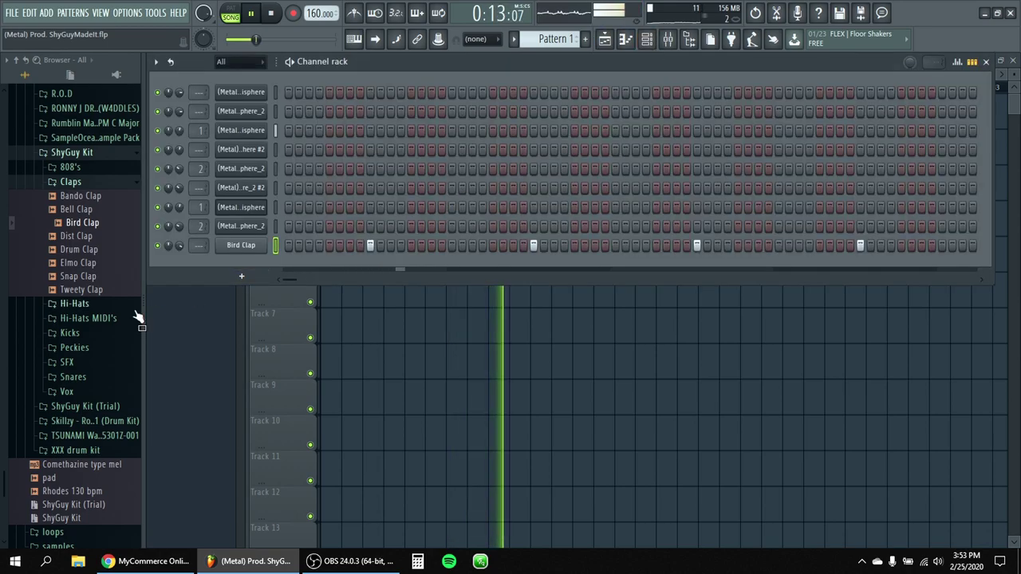
{"action": "left_click", "coordinate": [102, 183]}
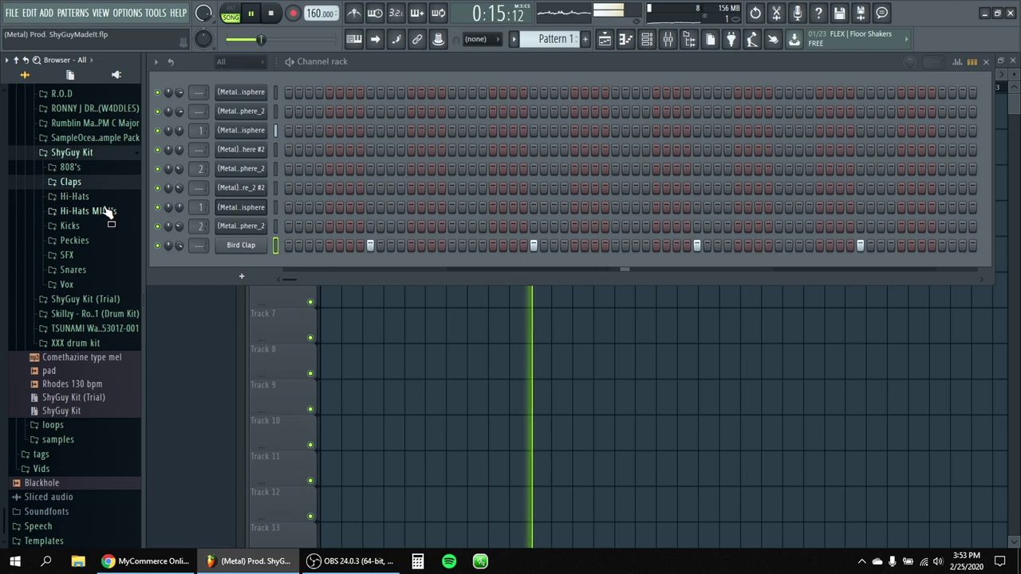
{"action": "left_click", "coordinate": [101, 200]}
{"action": "left_click", "coordinate": [102, 201]}
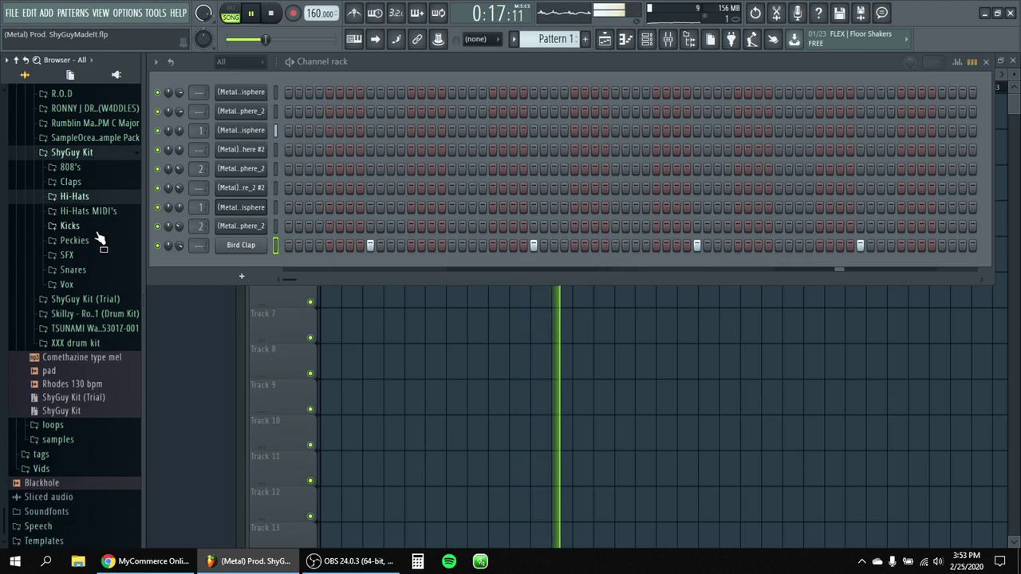
{"action": "left_click", "coordinate": [100, 227]}
Audition the kick samples from Knock Kick through SuperWhy Kick, ending on Knock Kick again.
{"action": "scroll", "coordinate": [107, 223], "scroll_direction": "down", "scroll_amount": 1}
{"action": "left_click", "coordinate": [102, 221]}
{"action": "key", "text": "Up"}
{"action": "left_click", "coordinate": [101, 234]}
{"action": "left_click", "coordinate": [100, 249]}
{"action": "left_click", "coordinate": [96, 262]}
{"action": "left_click", "coordinate": [91, 288]}
{"action": "left_click", "coordinate": [90, 276]}
{"action": "left_click", "coordinate": [90, 303]}
{"action": "left_click", "coordinate": [95, 315]}
{"action": "left_click", "coordinate": [95, 222]}
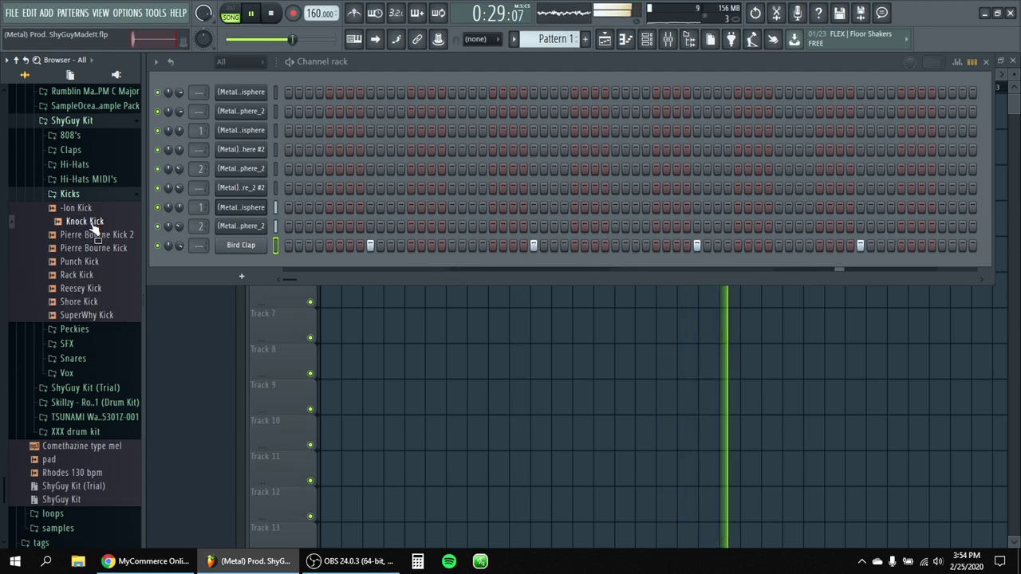
Add the Knock Kick sample as a new channel, place a hit on step 1 and look at its sampler settings.
{"action": "left_click_drag", "start_coordinate": [93, 225], "coordinate": [212, 263]}
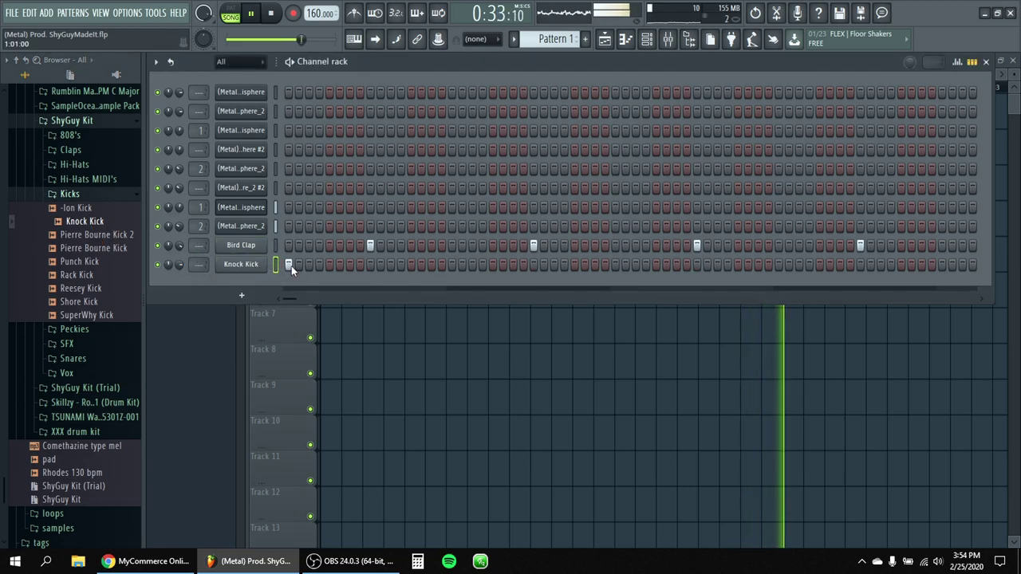
{"action": "left_click", "coordinate": [350, 265]}
{"action": "left_click", "coordinate": [349, 267]}
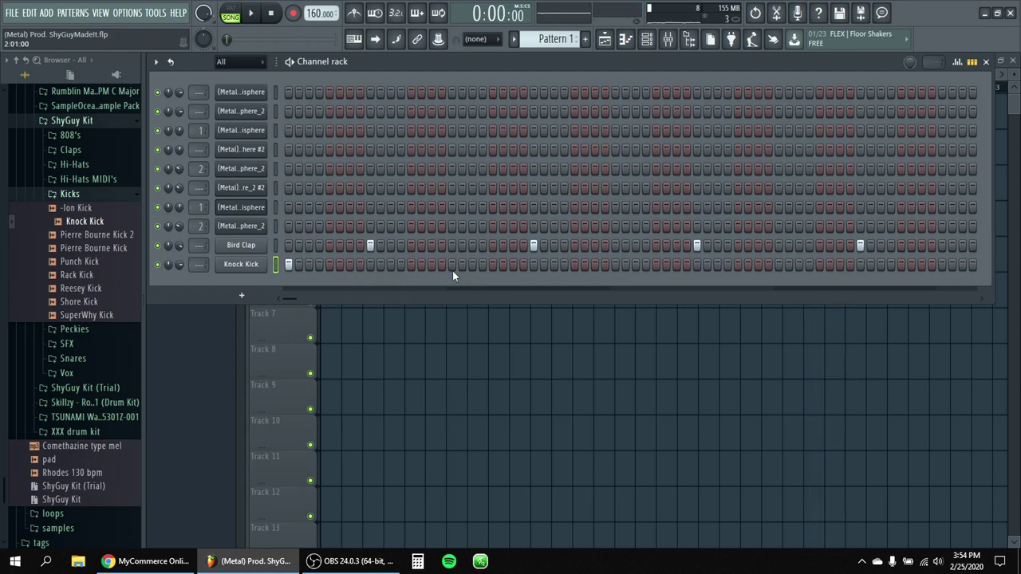
{"action": "left_click", "coordinate": [241, 264]}
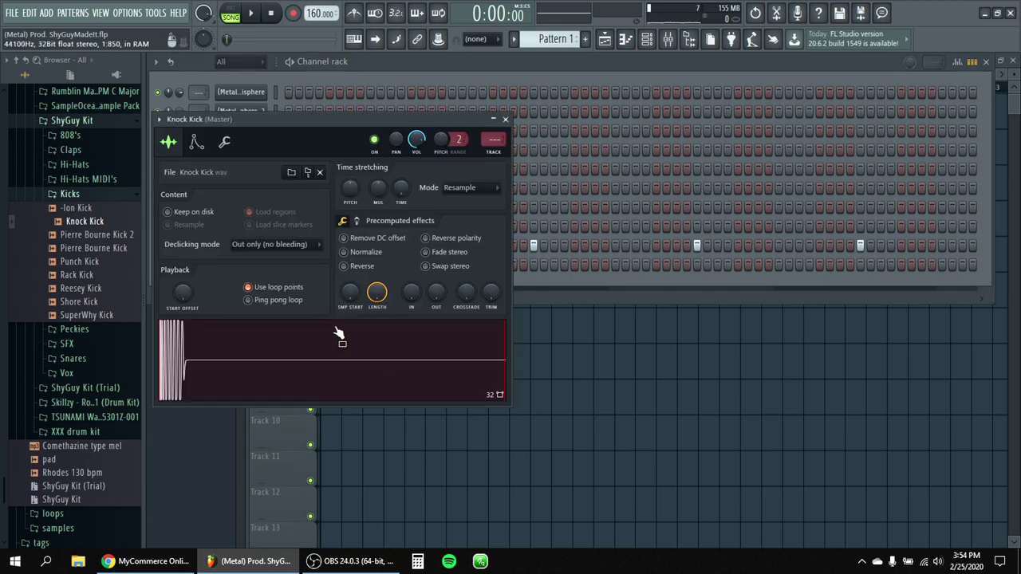
{"action": "left_click", "coordinate": [506, 119]}
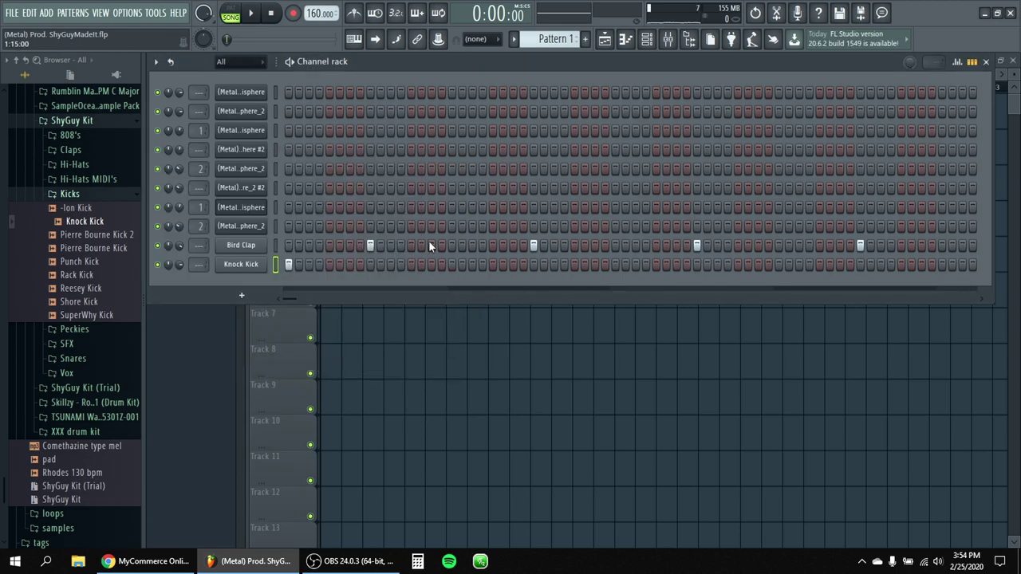
Add Knock Kick hits on steps 15, 21, 27 and 33 while the song plays.
{"action": "key", "text": "space"}
{"action": "left_click", "coordinate": [408, 265]}
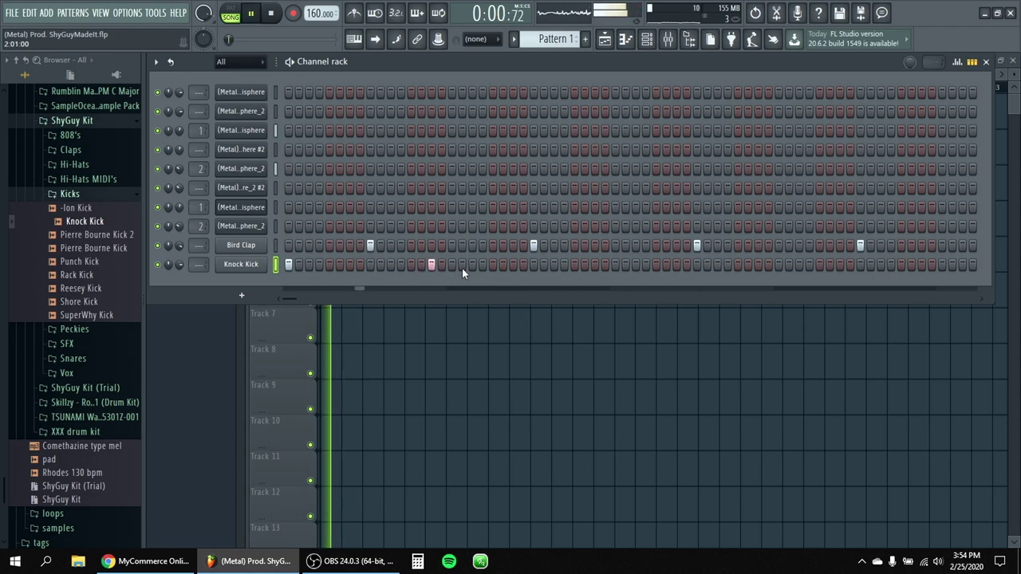
{"action": "left_click", "coordinate": [492, 264]}
{"action": "left_click", "coordinate": [543, 264]}
{"action": "left_click", "coordinate": [554, 265]}
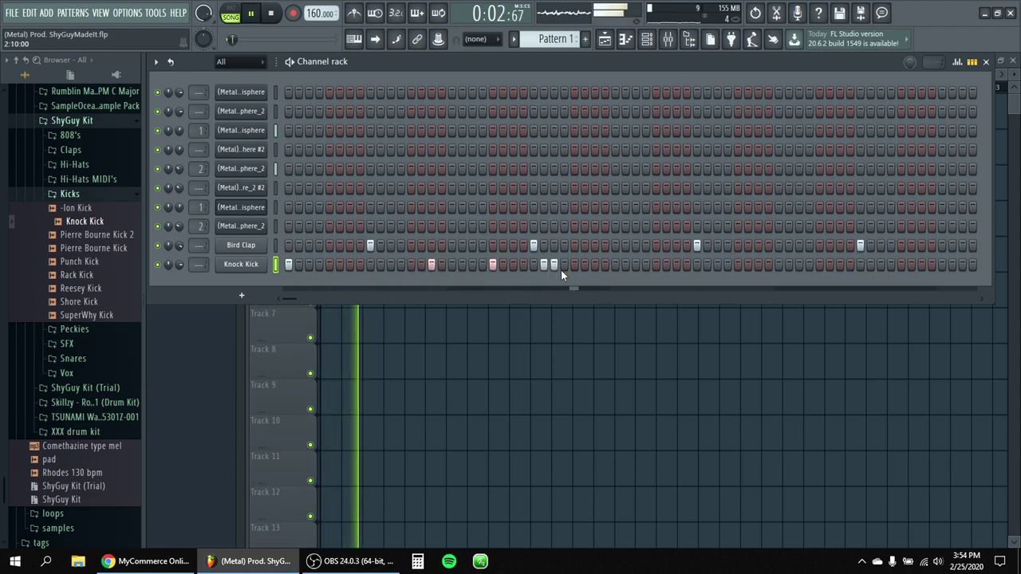
{"action": "left_click", "coordinate": [554, 265]}
{"action": "key", "text": "space"}
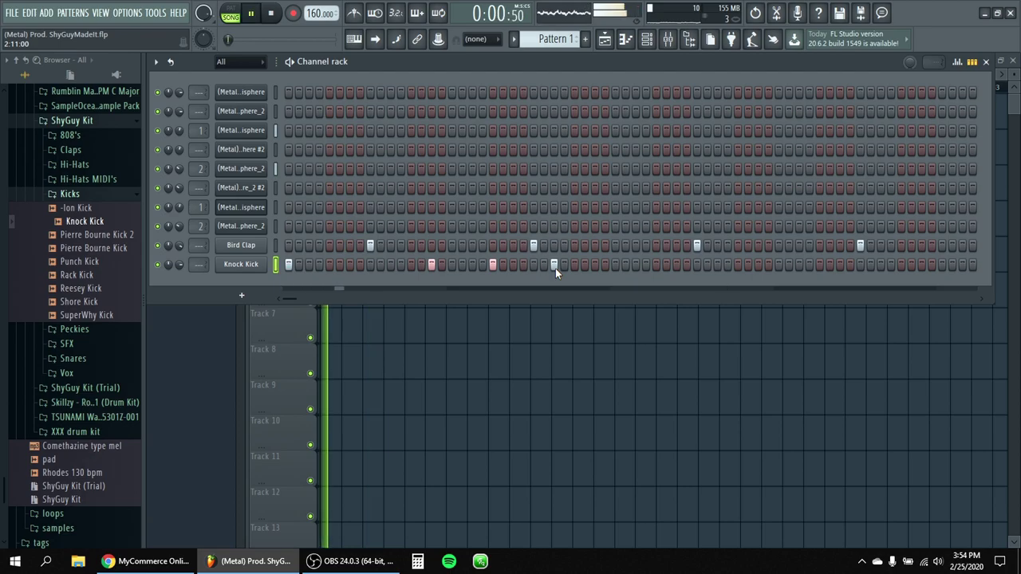
{"action": "left_click", "coordinate": [615, 265]}
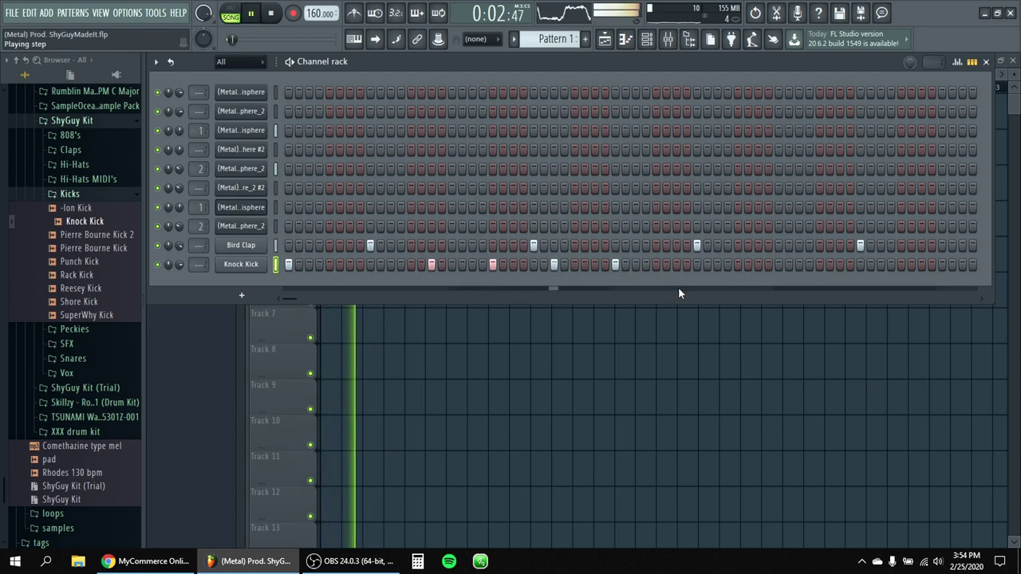
Continue the Knock Kick pattern with hits on steps 47, 53, 59, 63 and 65.
{"action": "left_click", "coordinate": [757, 265]}
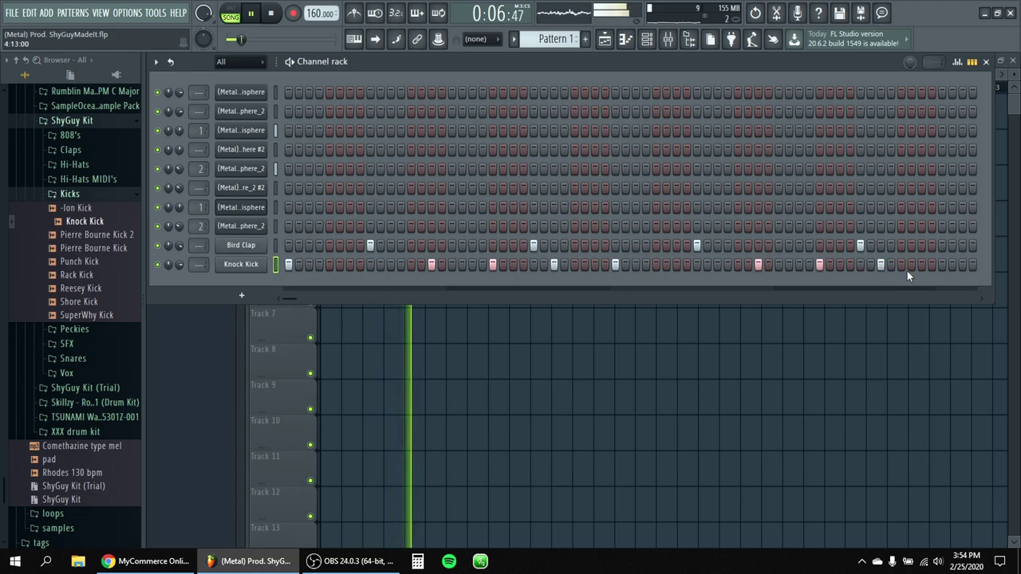
{"action": "left_click", "coordinate": [930, 265]}
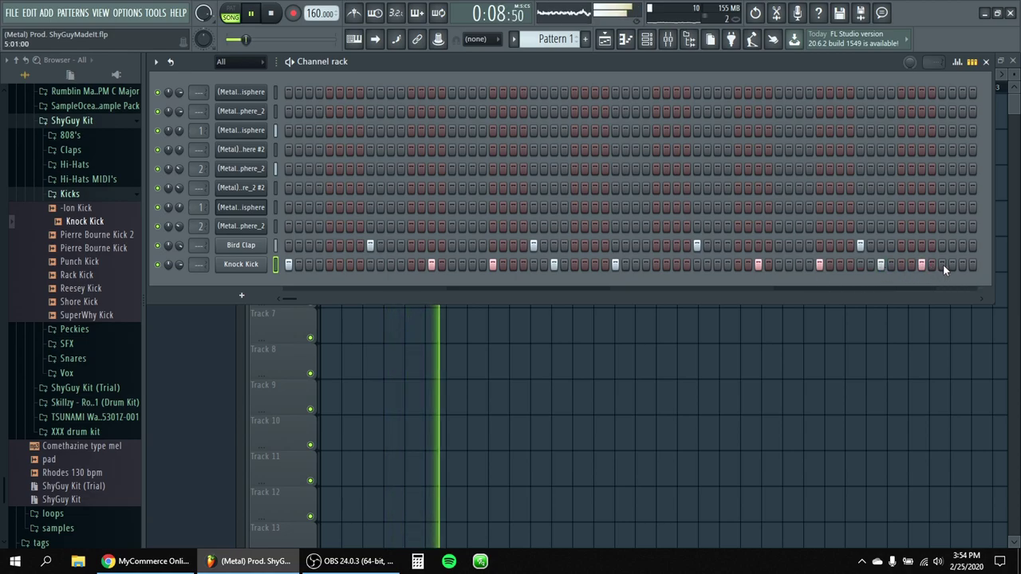
Extend the Knock Kick pattern with hits on steps 79, 85, 91 and 97.
{"action": "left_click_drag", "start_coordinate": [293, 297], "coordinate": [337, 320]}
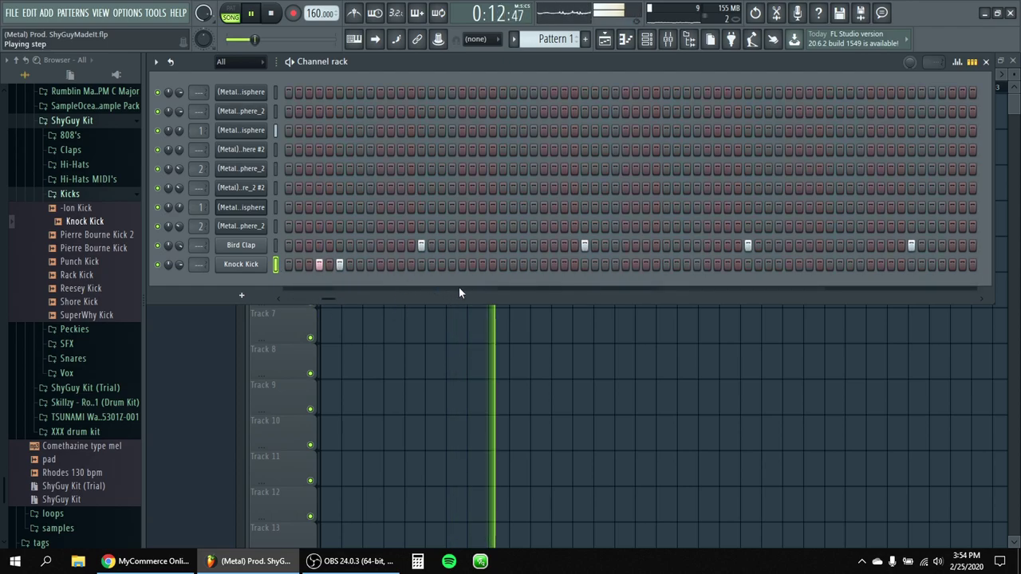
{"action": "left_click", "coordinate": [484, 272]}
{"action": "left_click", "coordinate": [542, 266]}
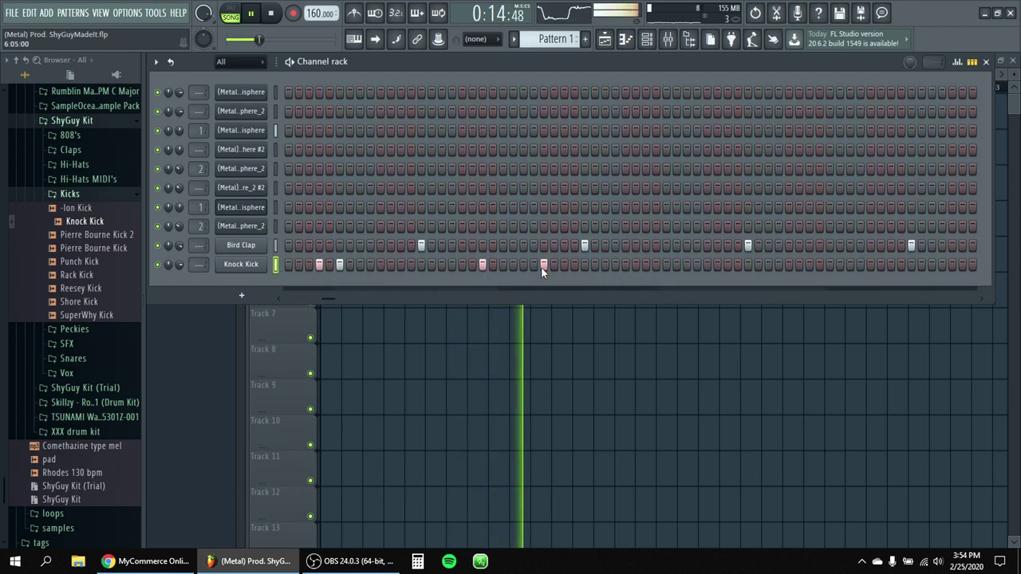
{"action": "left_click", "coordinate": [607, 264]}
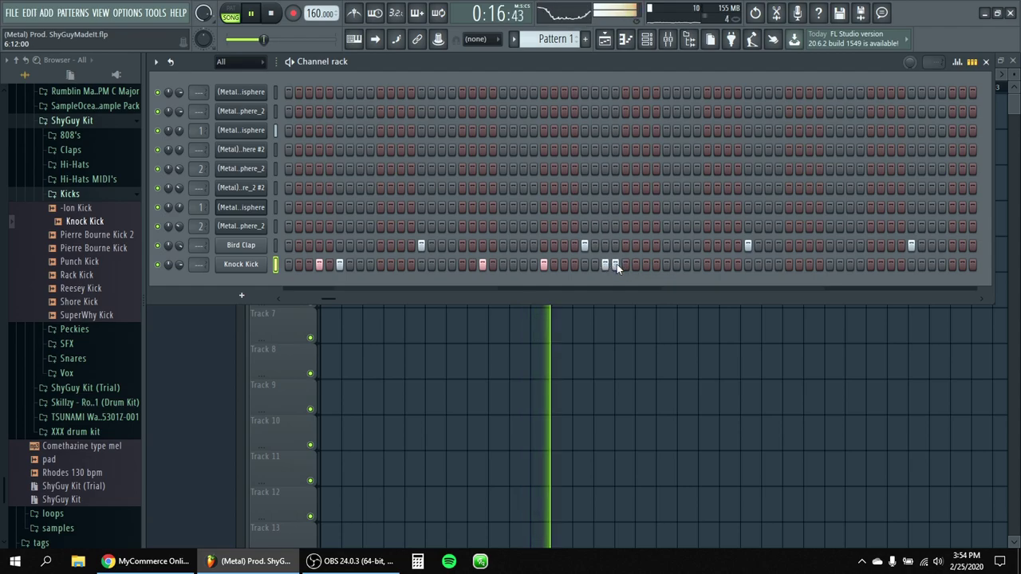
{"action": "left_click", "coordinate": [668, 266]}
Finish the Knock Kick pattern with hits on steps 111, 117, 121, 123 and 125, leaving step 99 empty.
{"action": "left_click_drag", "start_coordinate": [331, 300], "coordinate": [346, 308]}
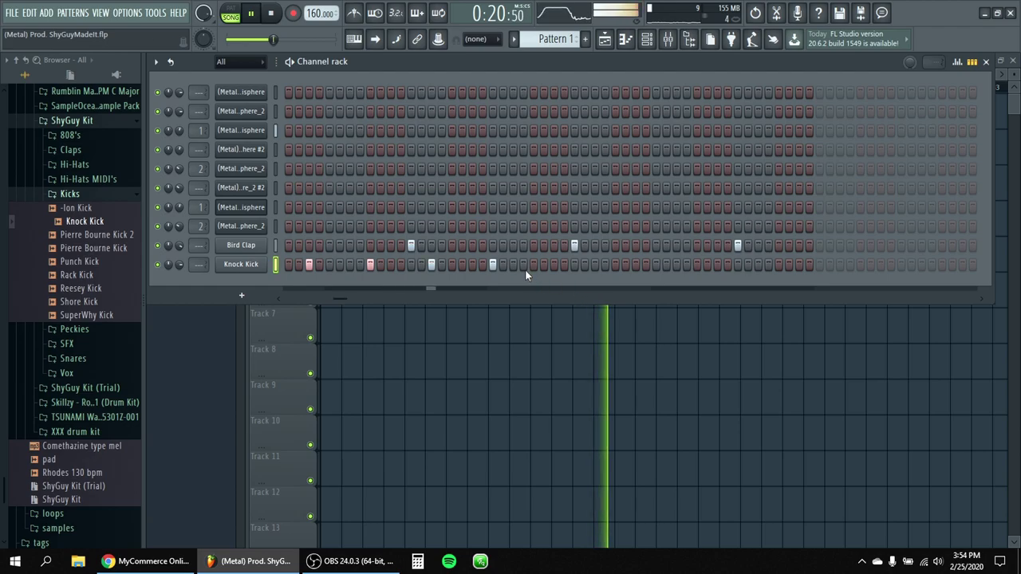
{"action": "left_click", "coordinate": [636, 265]}
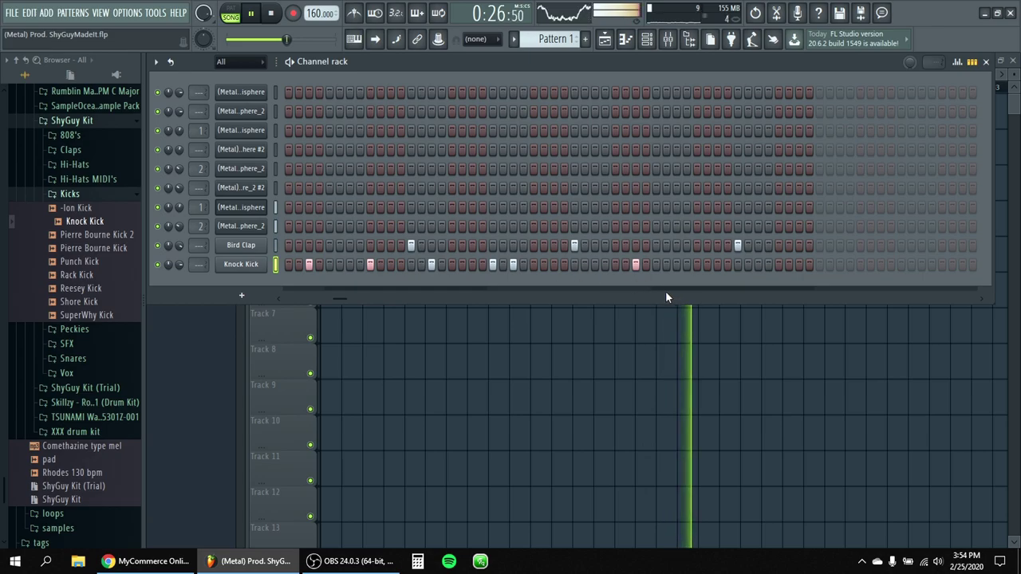
{"action": "left_click", "coordinate": [514, 264]}
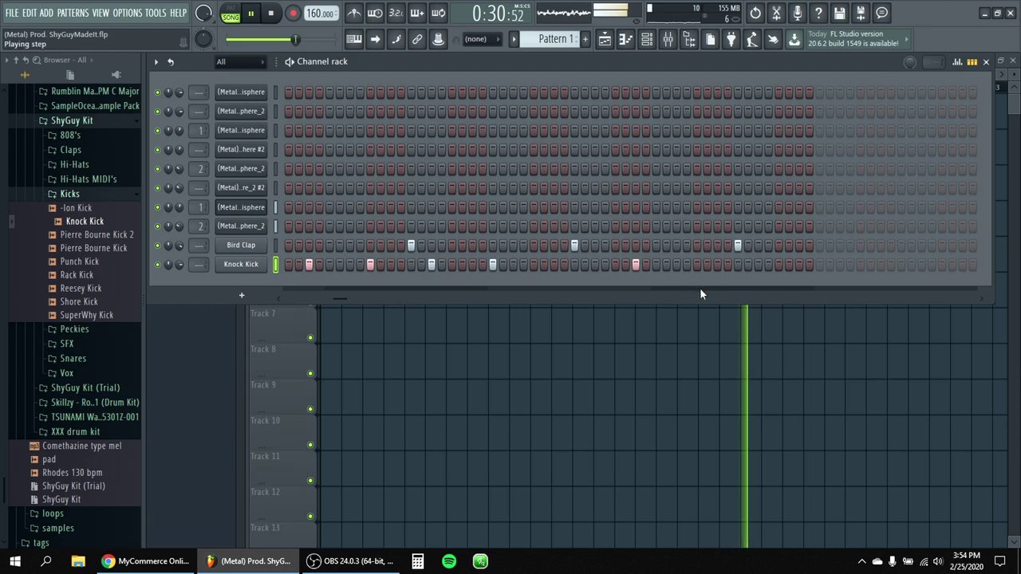
{"action": "left_click", "coordinate": [697, 265]}
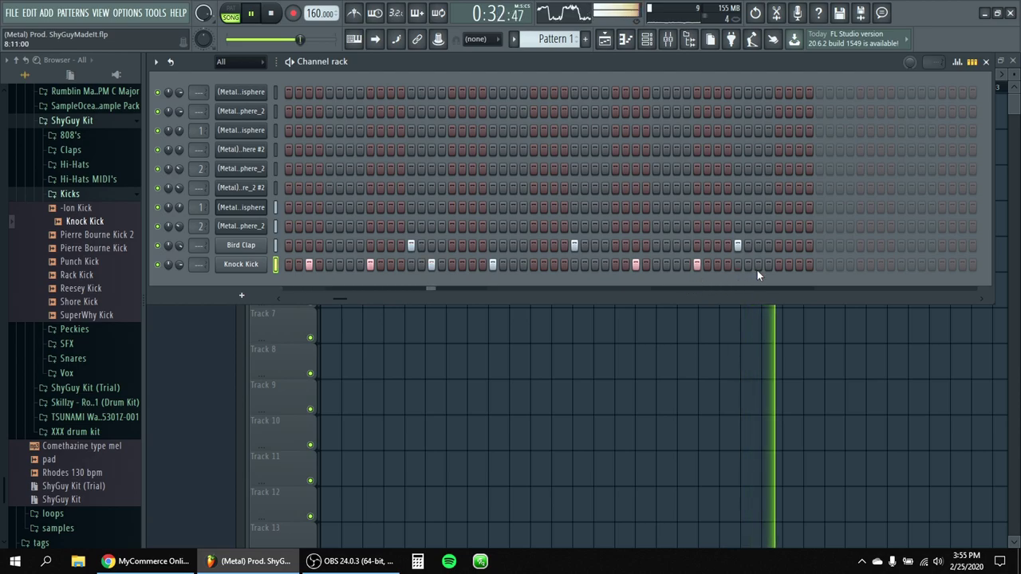
{"action": "left_click", "coordinate": [738, 265]}
{"action": "left_click", "coordinate": [758, 265]}
{"action": "left_click", "coordinate": [779, 265]}
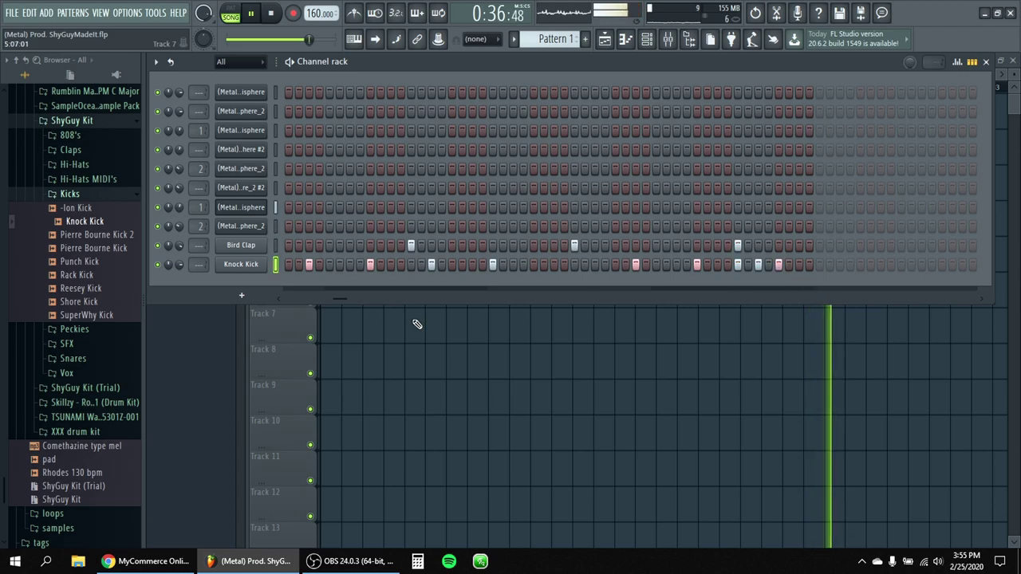
{"action": "left_click_drag", "start_coordinate": [343, 299], "coordinate": [158, 268]}
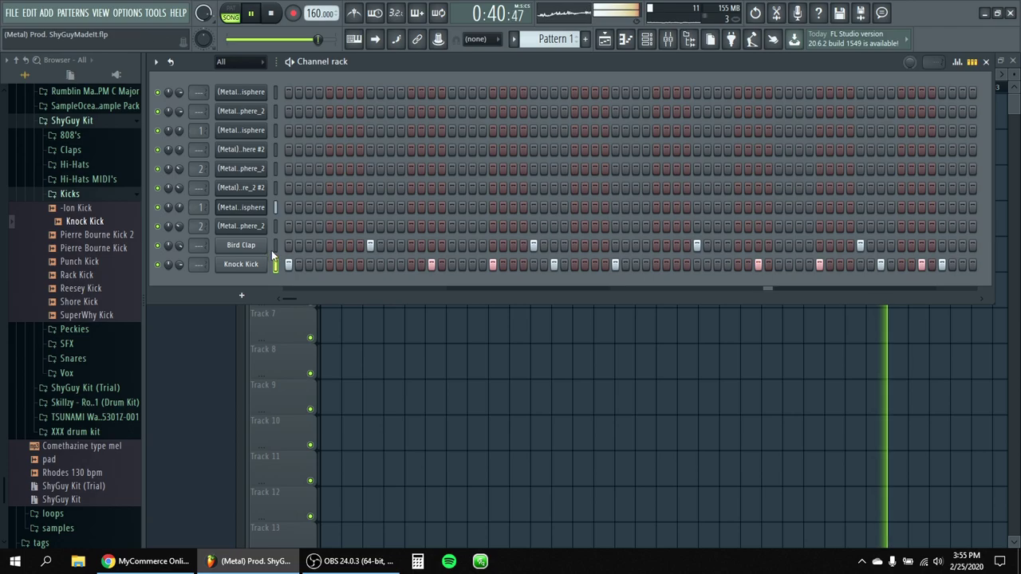
Collapse the Kicks folder and expand the Closed subfolder of ShyGuy Kit's Hi-Hats.
{"action": "left_click", "coordinate": [72, 194]}
{"action": "left_click", "coordinate": [108, 197]}
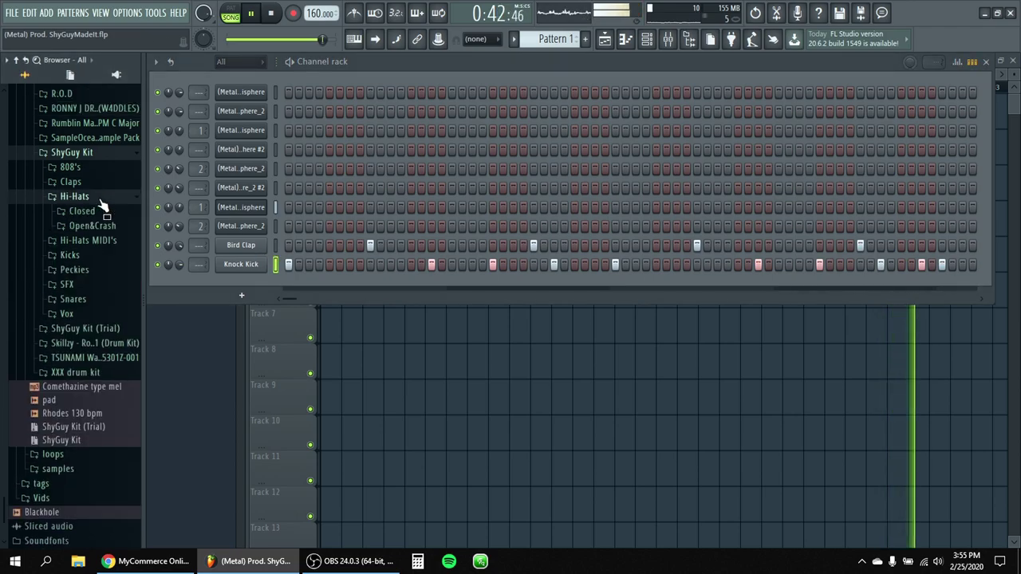
{"action": "left_click", "coordinate": [101, 212]}
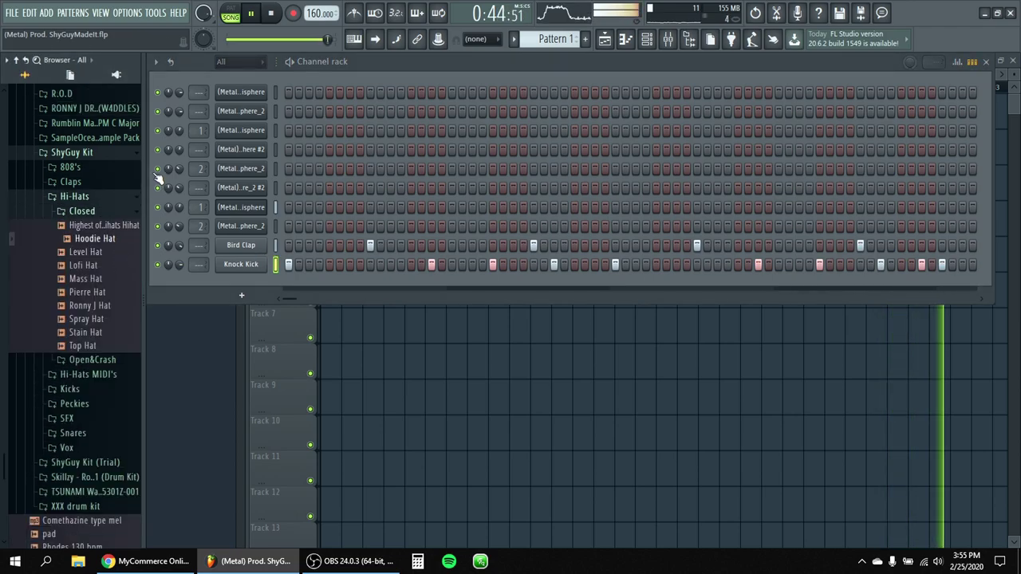
Audition the closed hi-hat samples through Top Hat and back, ending on Highest of Hihats Hihat.
{"action": "left_click", "coordinate": [120, 226]}
{"action": "left_click", "coordinate": [115, 253]}
{"action": "left_click", "coordinate": [110, 267]}
{"action": "left_click", "coordinate": [104, 292]}
{"action": "left_click", "coordinate": [104, 279]}
{"action": "left_click", "coordinate": [101, 306]}
{"action": "left_click", "coordinate": [100, 319]}
{"action": "left_click", "coordinate": [98, 331]}
{"action": "left_click", "coordinate": [96, 344]}
{"action": "left_click", "coordinate": [95, 307]}
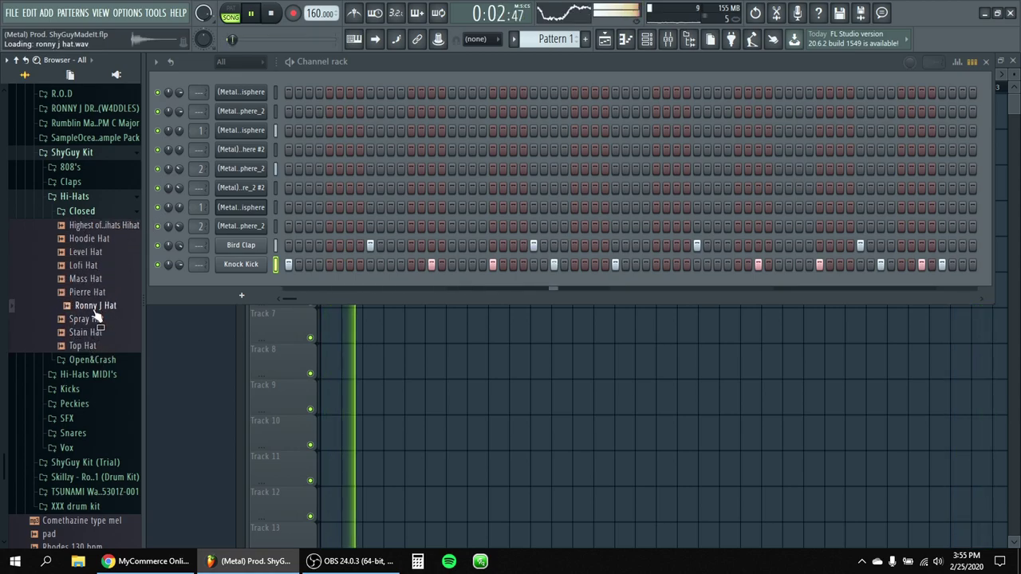
{"action": "left_click", "coordinate": [99, 293]}
{"action": "left_click", "coordinate": [100, 280]}
{"action": "left_click", "coordinate": [98, 268]}
{"action": "left_click", "coordinate": [98, 254]}
{"action": "left_click", "coordinate": [102, 240]}
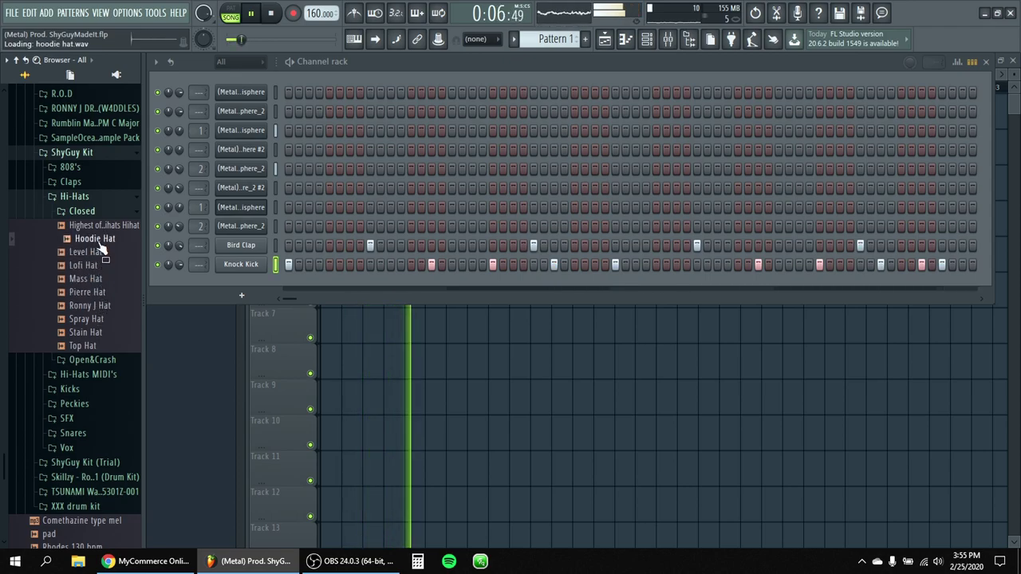
{"action": "left_click", "coordinate": [105, 230]}
Add Highest of Hihats Hihat as a new channel and fill its pattern on every 2 steps.
{"action": "left_click_drag", "start_coordinate": [104, 232], "coordinate": [227, 277]}
{"action": "right_click", "coordinate": [227, 283]}
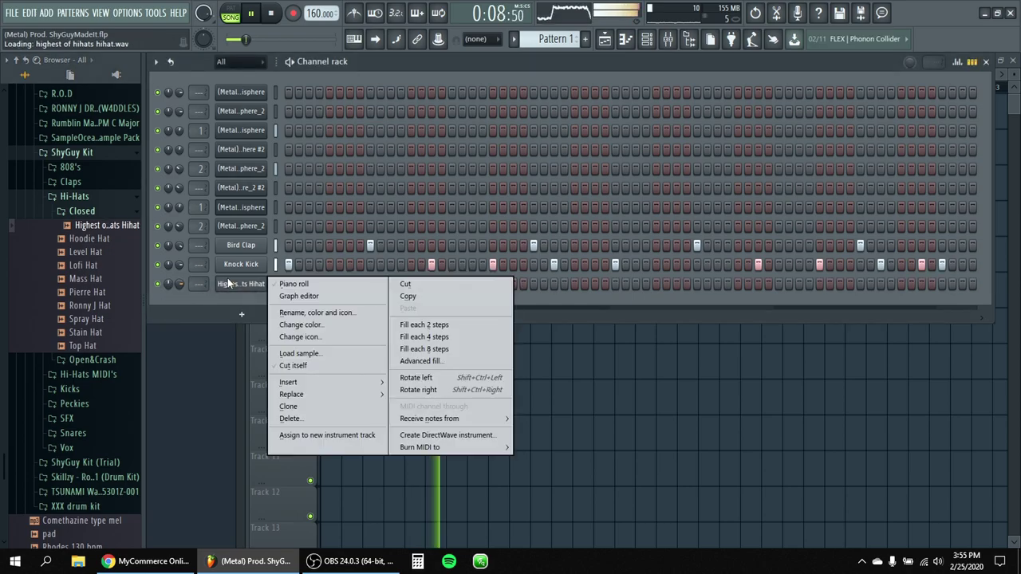
{"action": "left_click", "coordinate": [396, 325]}
Set the fade-out of the Highest of Hihats Hihat sample to 25% in its sampler settings.
{"action": "left_click", "coordinate": [255, 287]}
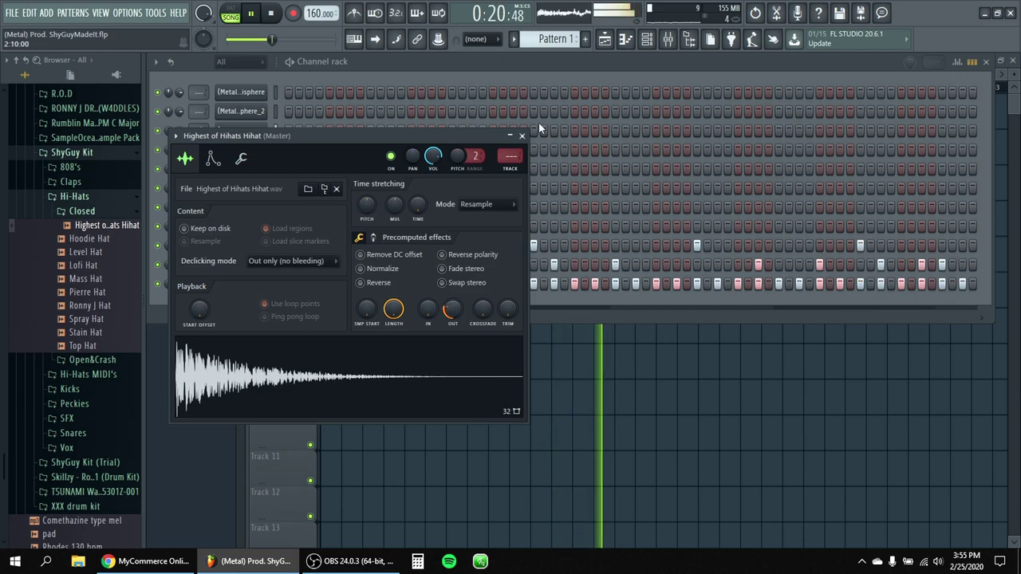
{"action": "left_click", "coordinate": [523, 136]}
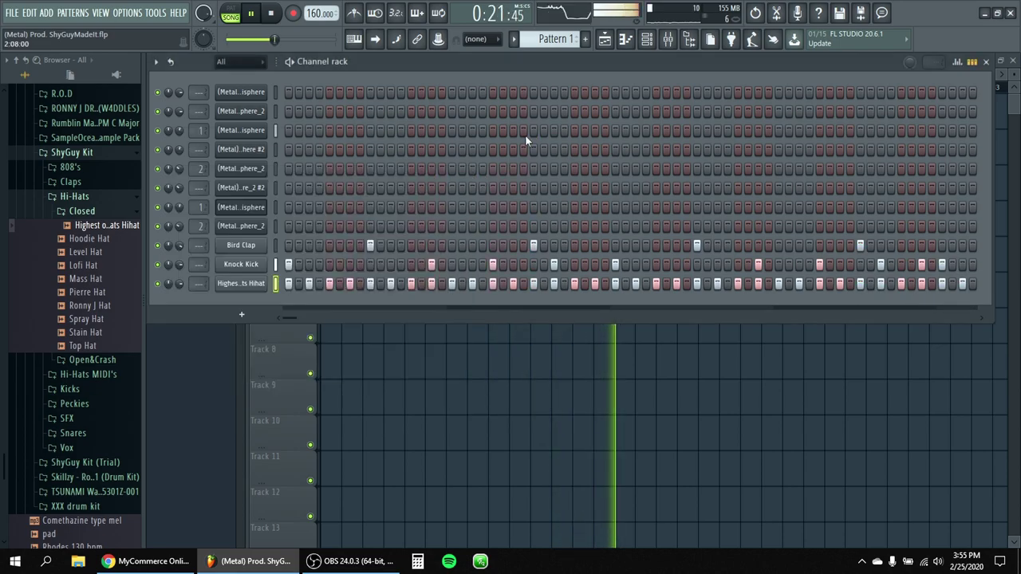
{"action": "left_click", "coordinate": [252, 286]}
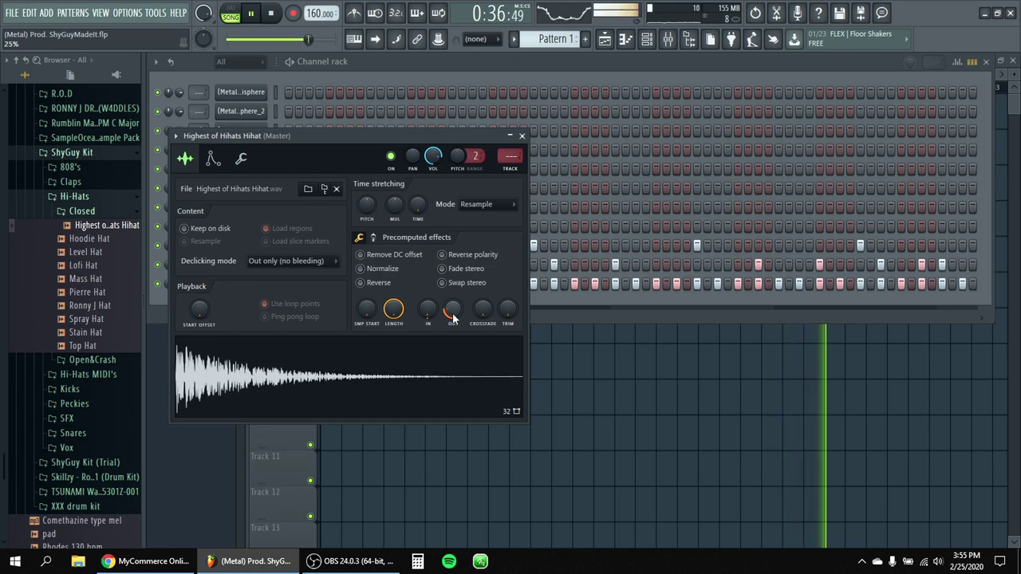
{"action": "left_click", "coordinate": [521, 136]}
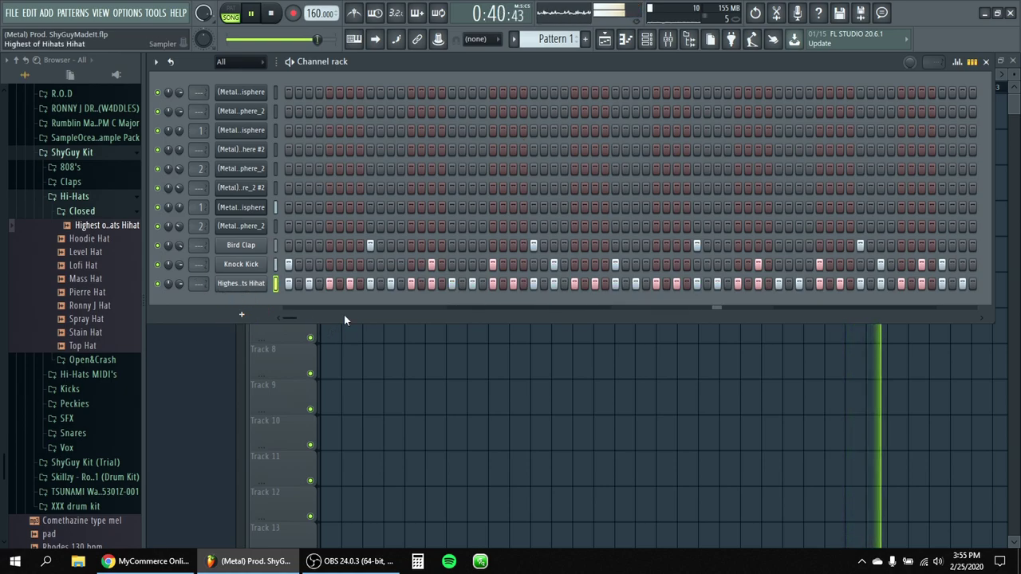
Remove the last hi-hat hit on step 127 and return to the beginning of the pattern.
{"action": "left_click_drag", "start_coordinate": [292, 318], "coordinate": [352, 326]}
{"action": "left_click", "coordinate": [513, 286]}
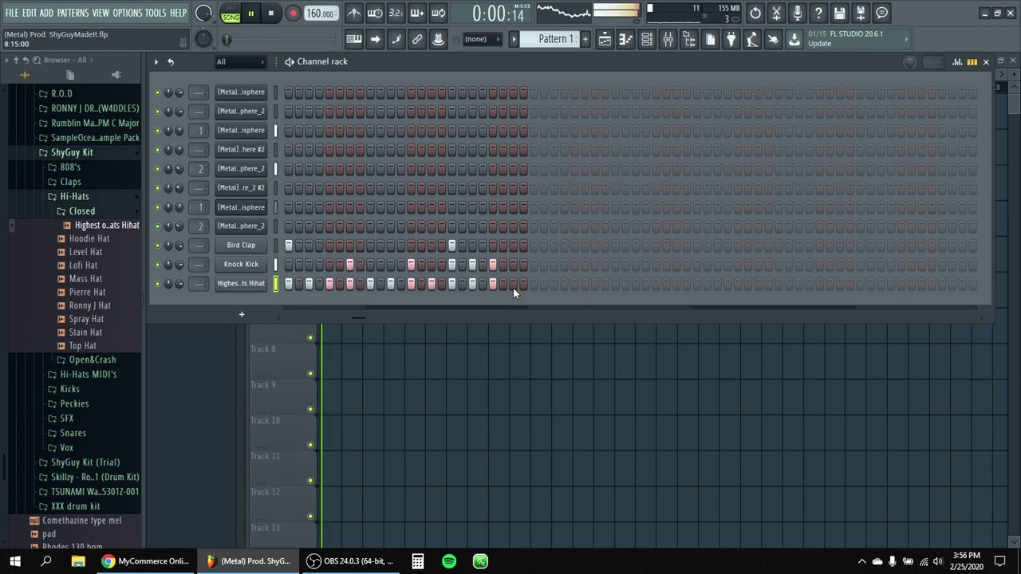
{"action": "left_click_drag", "start_coordinate": [365, 320], "coordinate": [261, 317]}
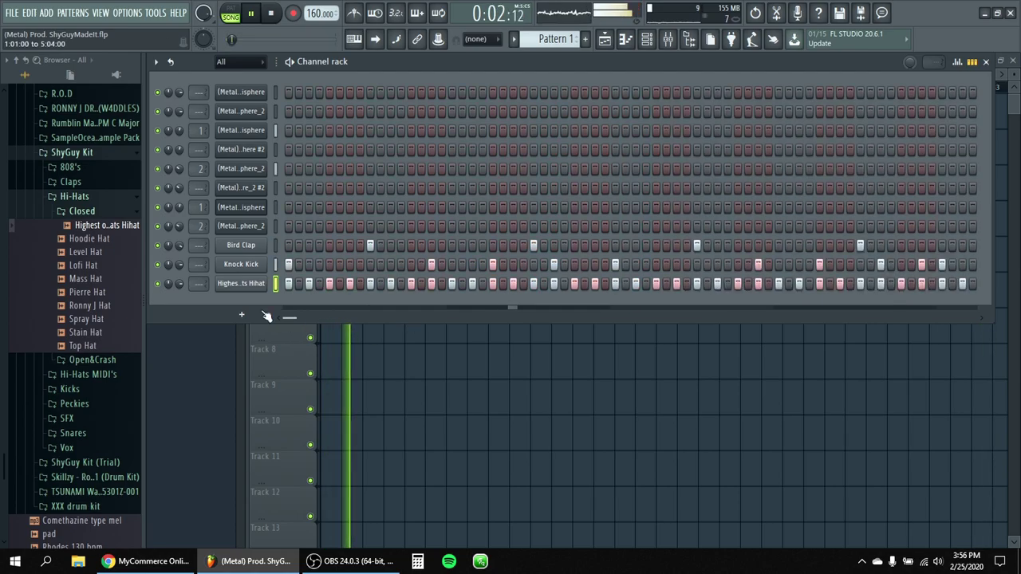
Collapse the Closed and Hi-Hats folders, expand ShyGuy Kit's 808's folder and browse its samples.
{"action": "left_click", "coordinate": [88, 213]}
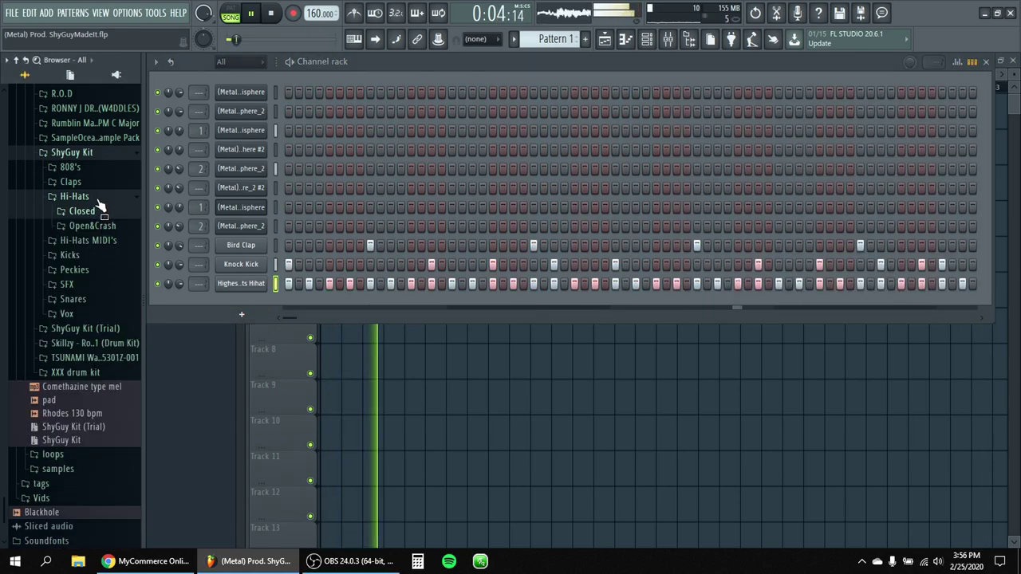
{"action": "left_click", "coordinate": [96, 199]}
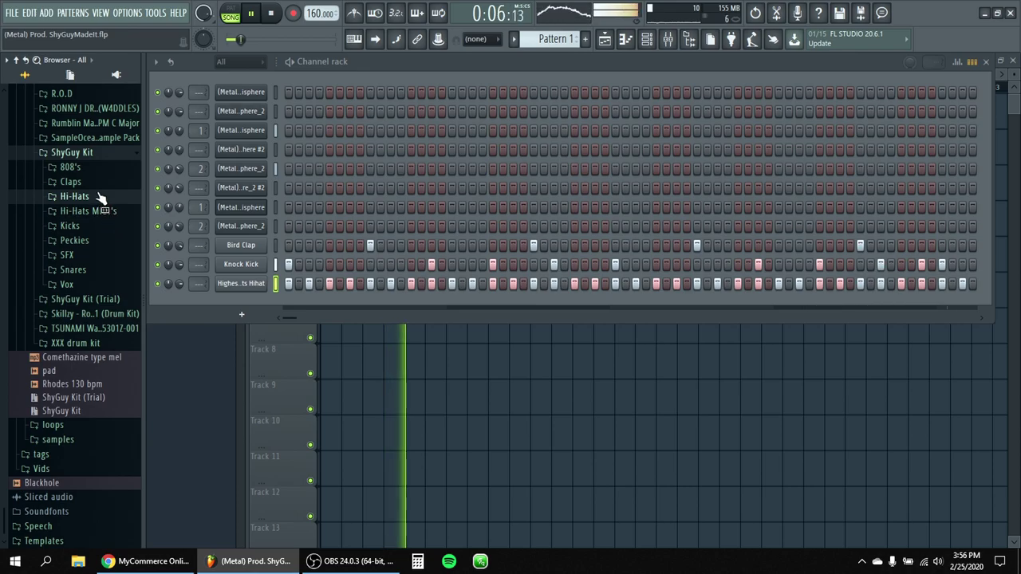
{"action": "left_click", "coordinate": [103, 168]}
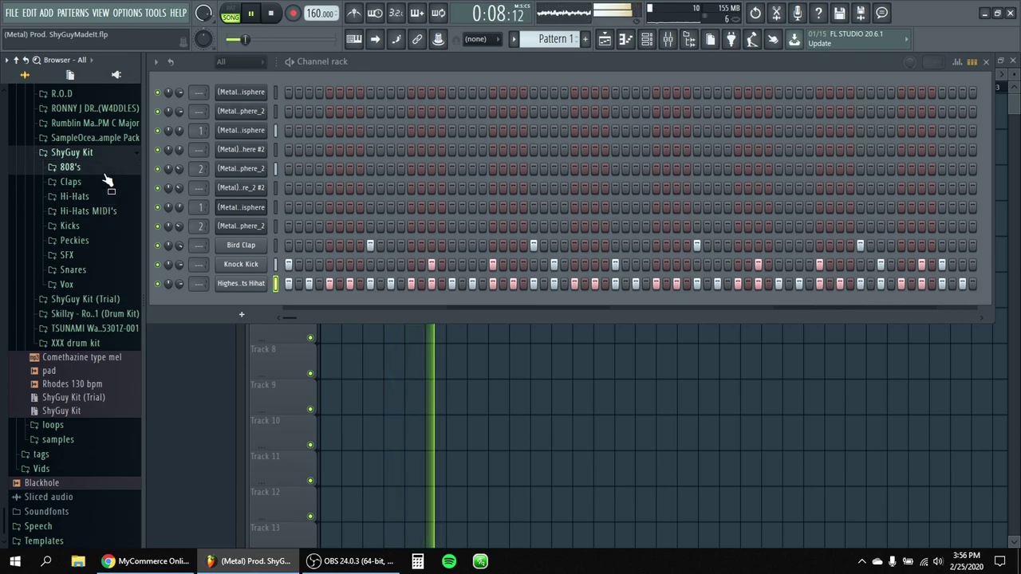
{"action": "scroll", "coordinate": [91, 289], "scroll_direction": "down", "scroll_amount": 3}
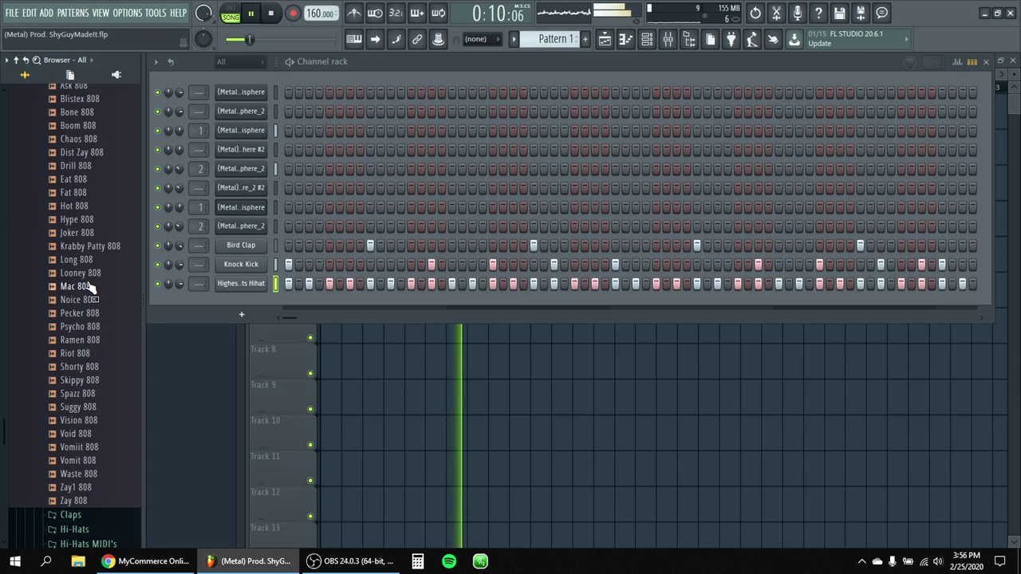
{"action": "scroll", "coordinate": [89, 252], "scroll_direction": "up", "scroll_amount": 5}
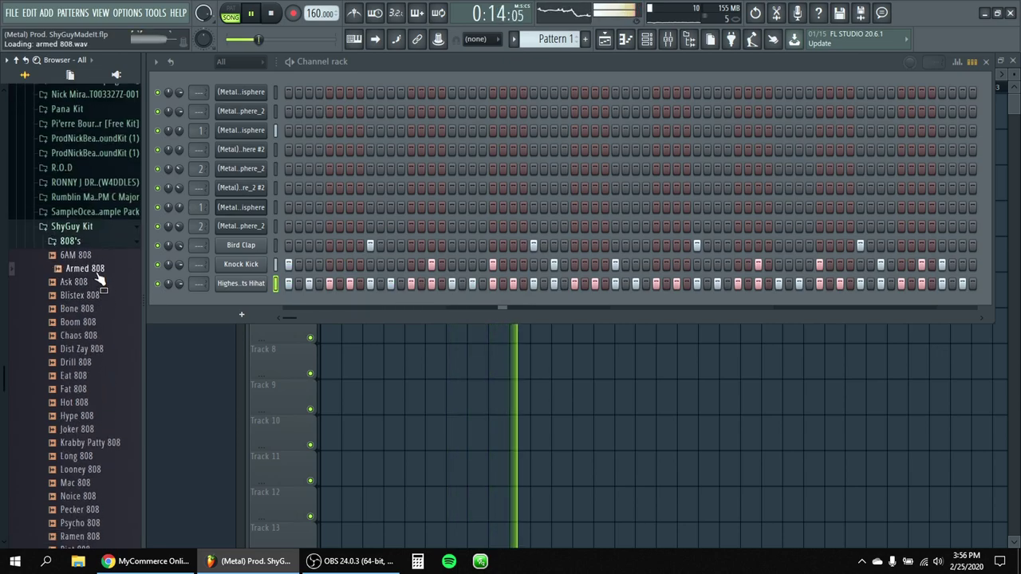
Audition the samples in ShyGuy Kit's 808's folder, from Ask 808 down to Zay 808.
{"action": "left_click", "coordinate": [95, 285]}
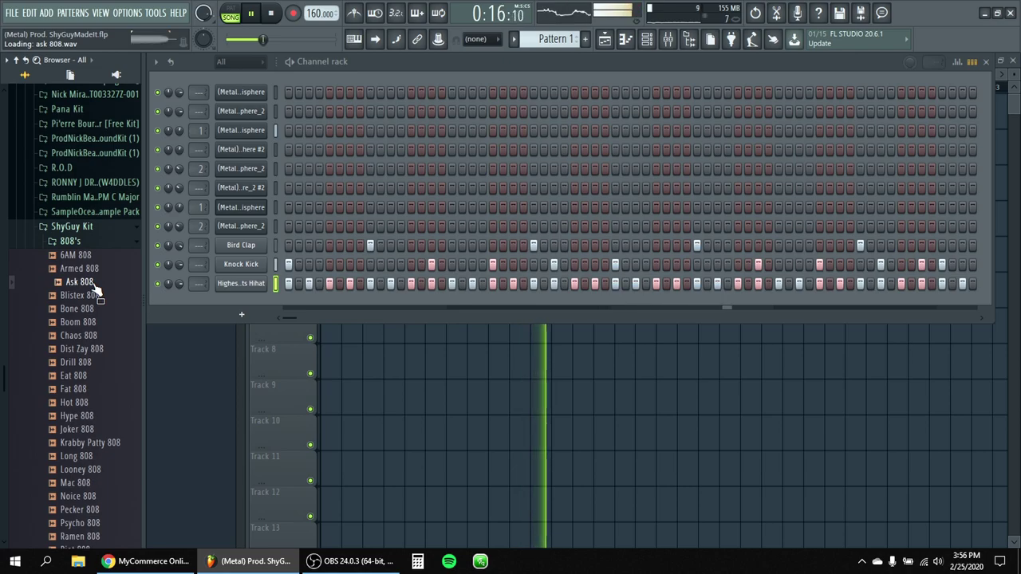
{"action": "scroll", "coordinate": [98, 287], "scroll_direction": "down", "scroll_amount": 1}
{"action": "scroll", "coordinate": [102, 273], "scroll_direction": "down", "scroll_amount": 2}
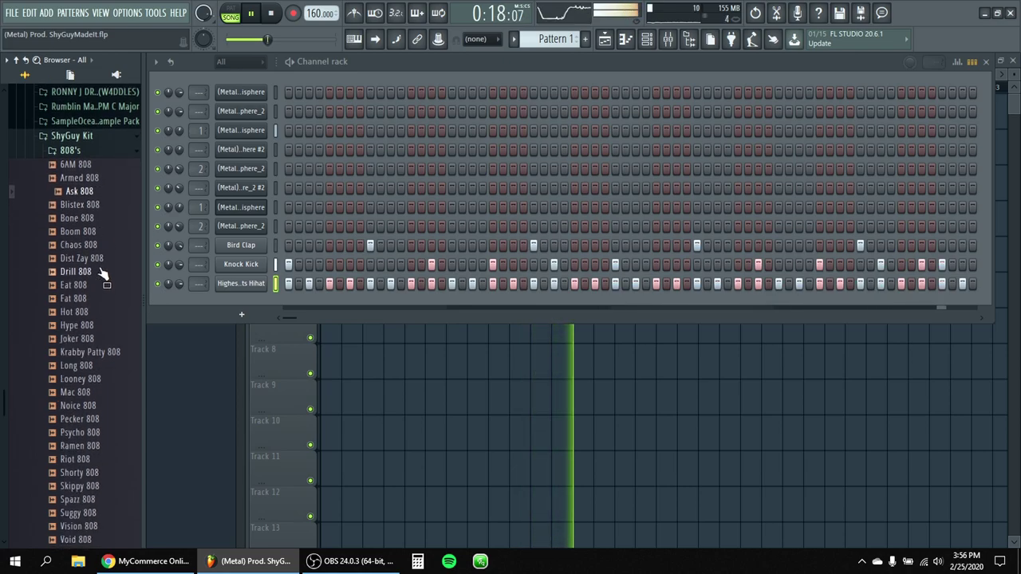
{"action": "left_click", "coordinate": [107, 232]}
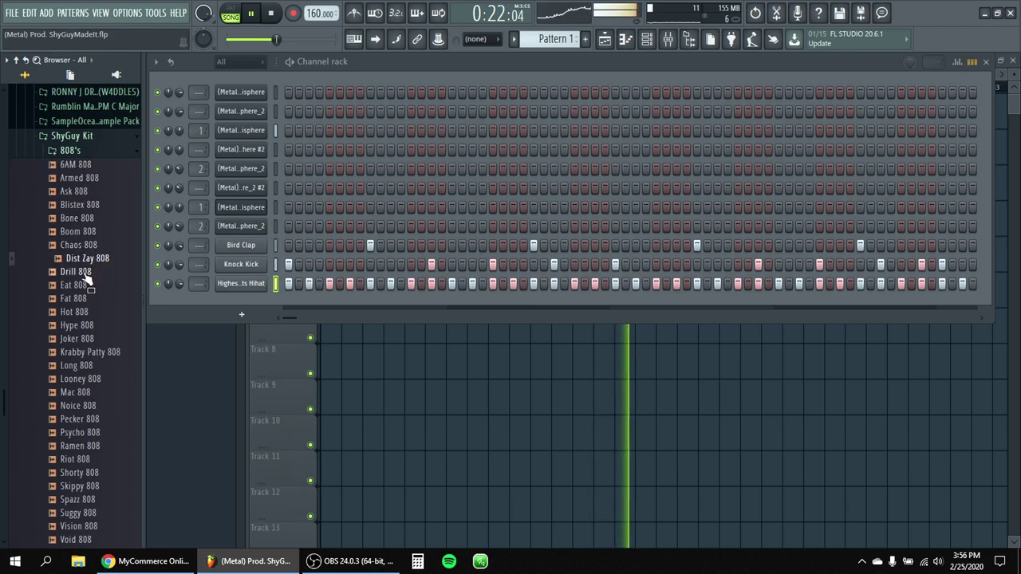
{"action": "scroll", "coordinate": [90, 267], "scroll_direction": "down", "scroll_amount": 3}
{"action": "left_click", "coordinate": [92, 261]}
{"action": "left_click", "coordinate": [89, 247]}
{"action": "left_click", "coordinate": [92, 234]}
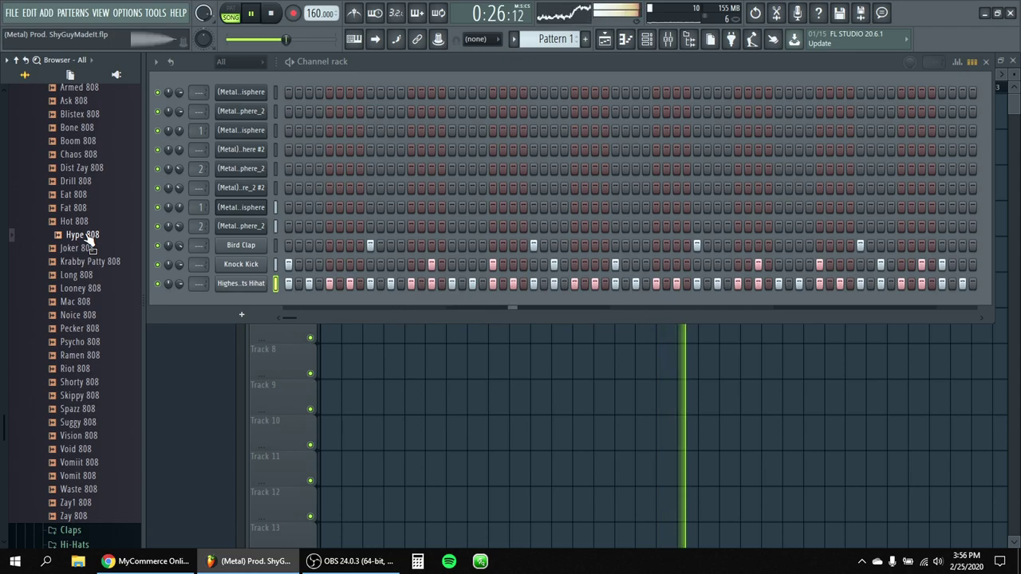
{"action": "left_click", "coordinate": [88, 287]}
{"action": "left_click", "coordinate": [84, 316]}
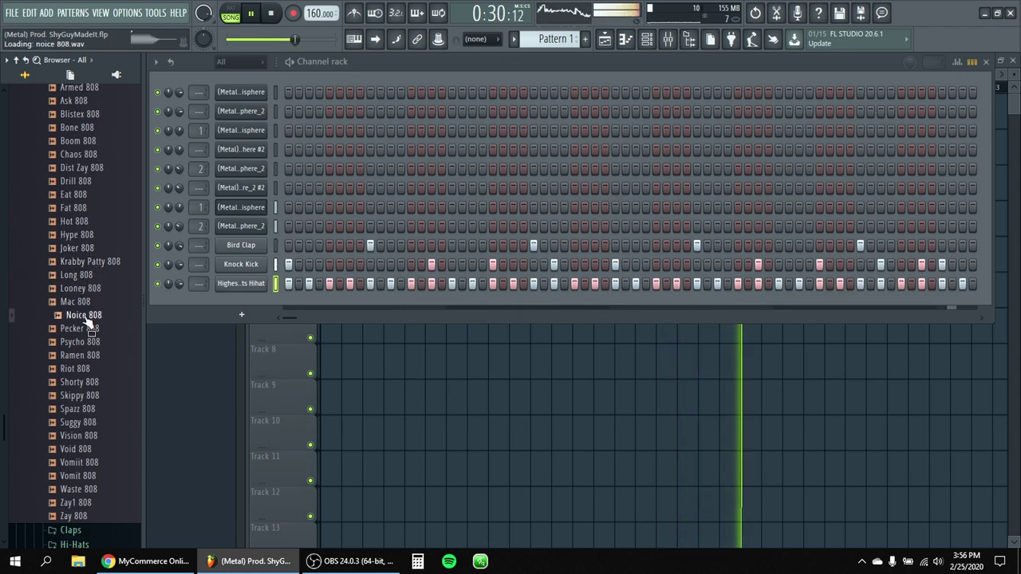
{"action": "left_click", "coordinate": [80, 341]}
{"action": "left_click", "coordinate": [80, 355]}
{"action": "left_click", "coordinate": [75, 369]}
{"action": "left_click", "coordinate": [83, 382]}
{"action": "left_click", "coordinate": [72, 396]}
{"action": "left_click", "coordinate": [72, 409]}
{"action": "left_click", "coordinate": [76, 422]}
{"action": "left_click", "coordinate": [77, 436]}
{"action": "left_click", "coordinate": [79, 451]}
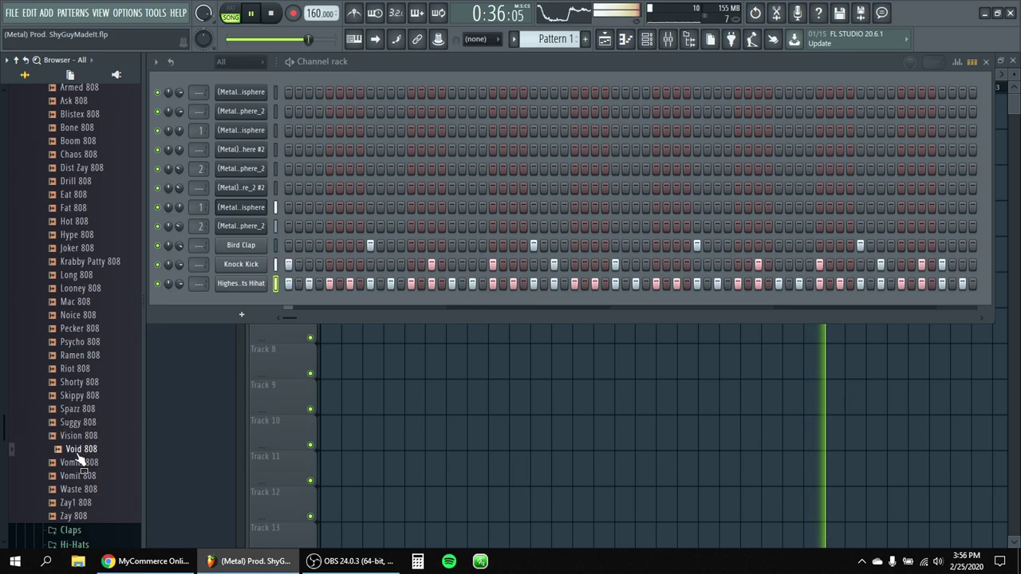
{"action": "left_click", "coordinate": [80, 475]}
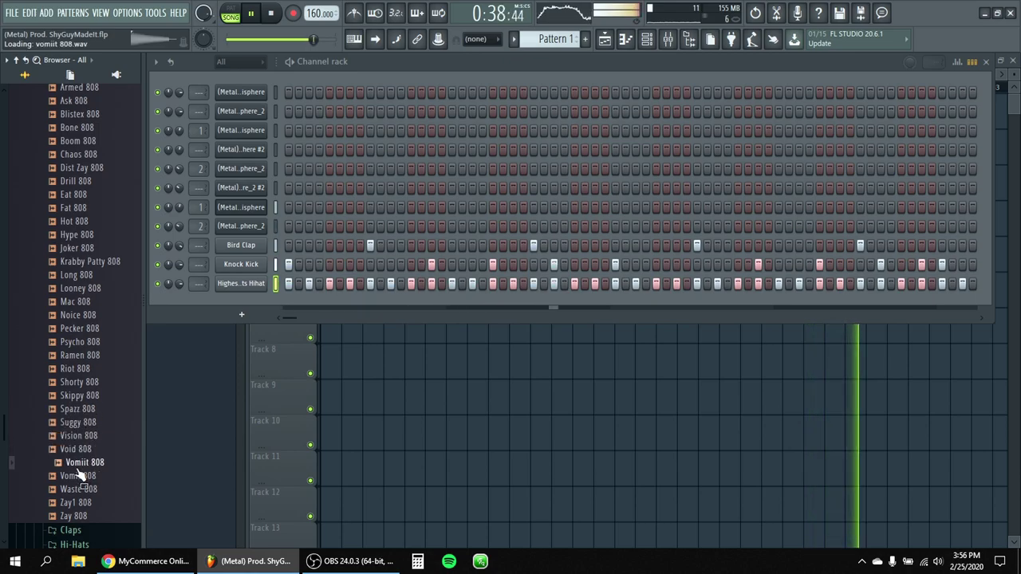
{"action": "left_click", "coordinate": [73, 517]}
Add Ask 808 from ShyGuy Kit as a new channel and show its miscellaneous channel settings.
{"action": "scroll", "coordinate": [100, 160], "scroll_direction": "up", "scroll_amount": 5}
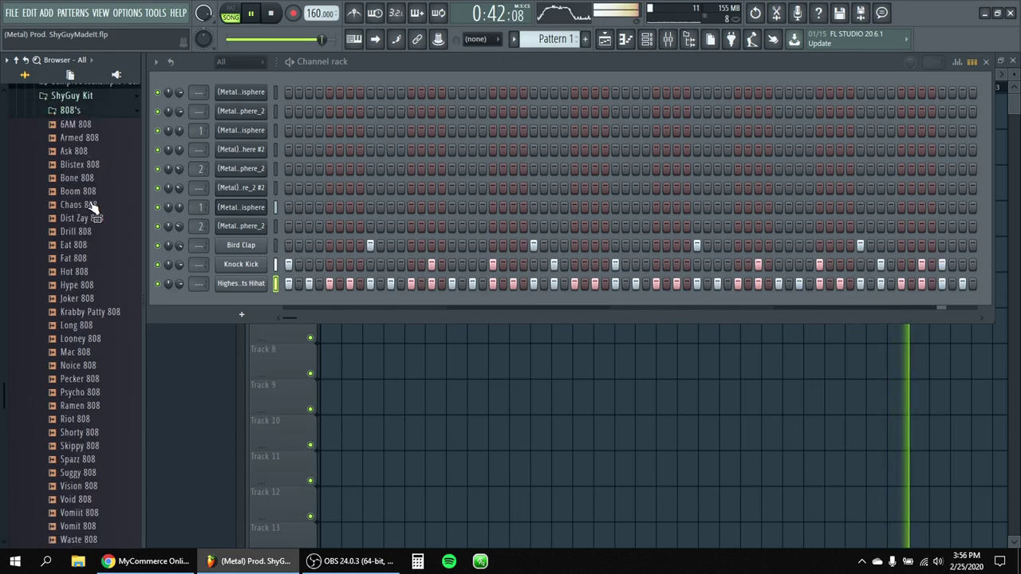
{"action": "left_click_drag", "start_coordinate": [282, 292], "coordinate": [243, 323]}
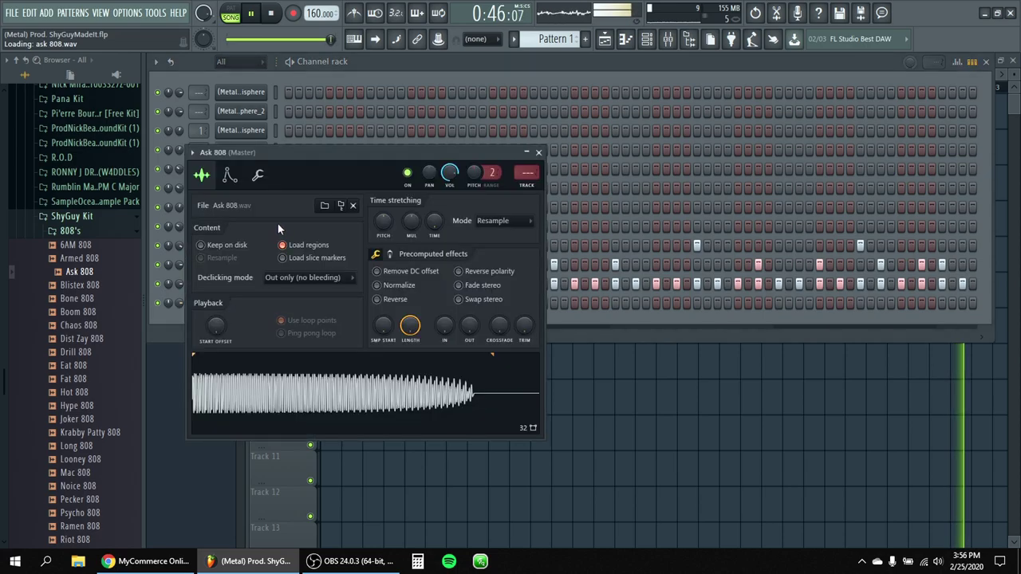
{"action": "left_click", "coordinate": [260, 176]}
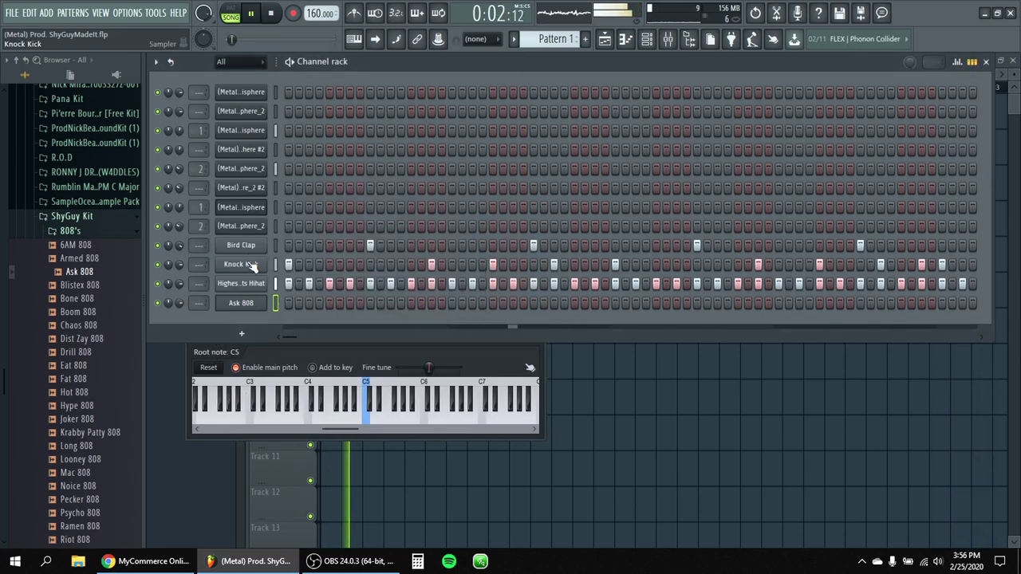
Copy the Knock Kick pattern and paste it into the Ask 808 channel.
{"action": "right_click", "coordinate": [248, 266]}
{"action": "left_click", "coordinate": [431, 276]}
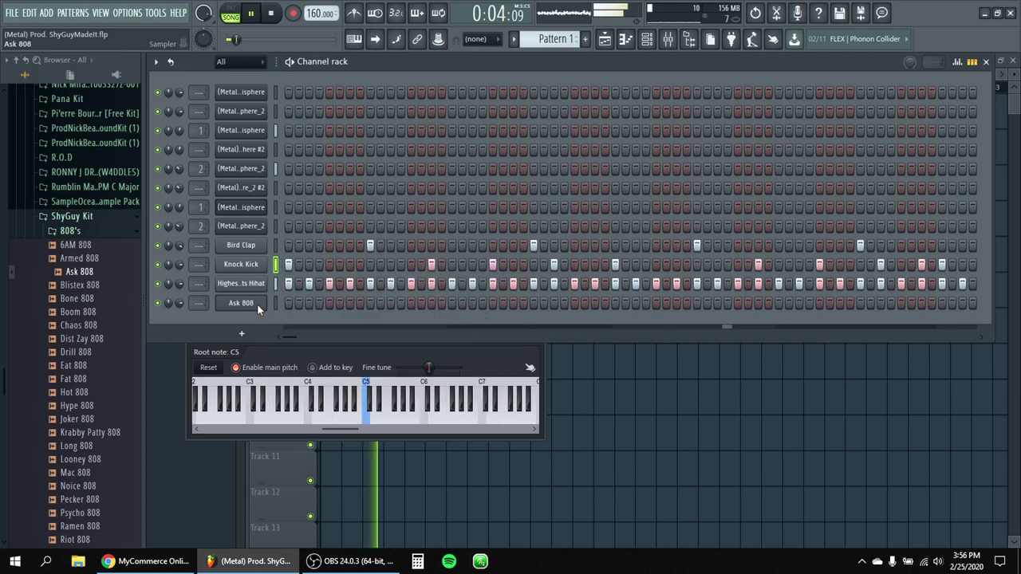
{"action": "right_click", "coordinate": [258, 303]}
{"action": "left_click", "coordinate": [424, 330]}
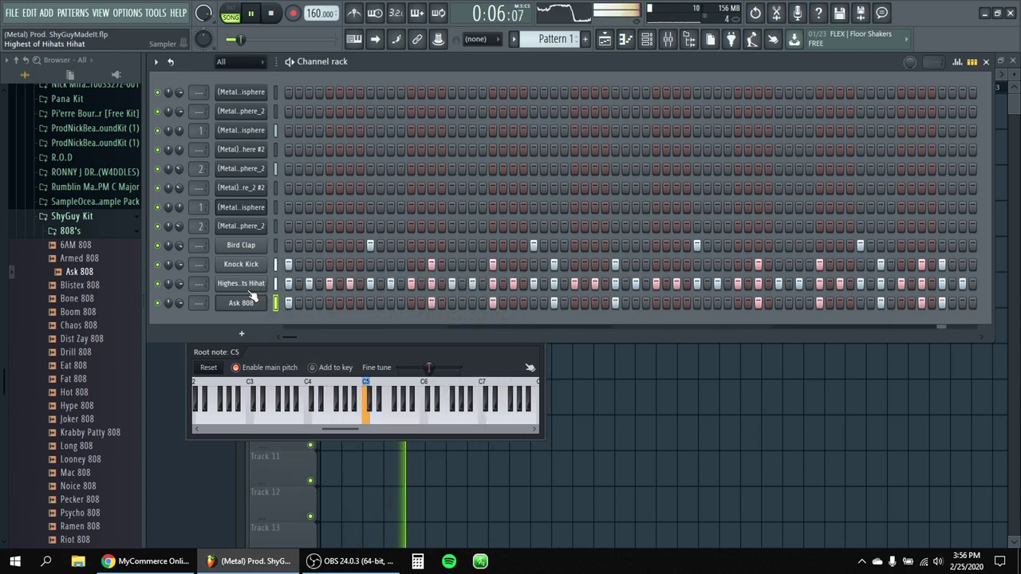
Move the Highest of Hihats Hihat channel above Knock Kick, and check Knock Kick's sampler settings.
{"action": "key", "text": "alt+Up"}
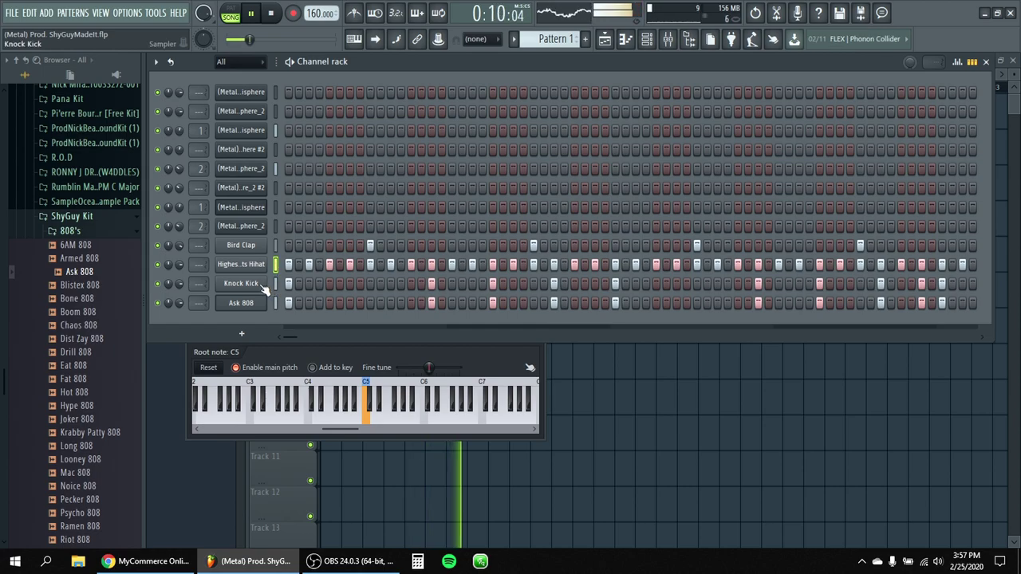
{"action": "left_click", "coordinate": [263, 285]}
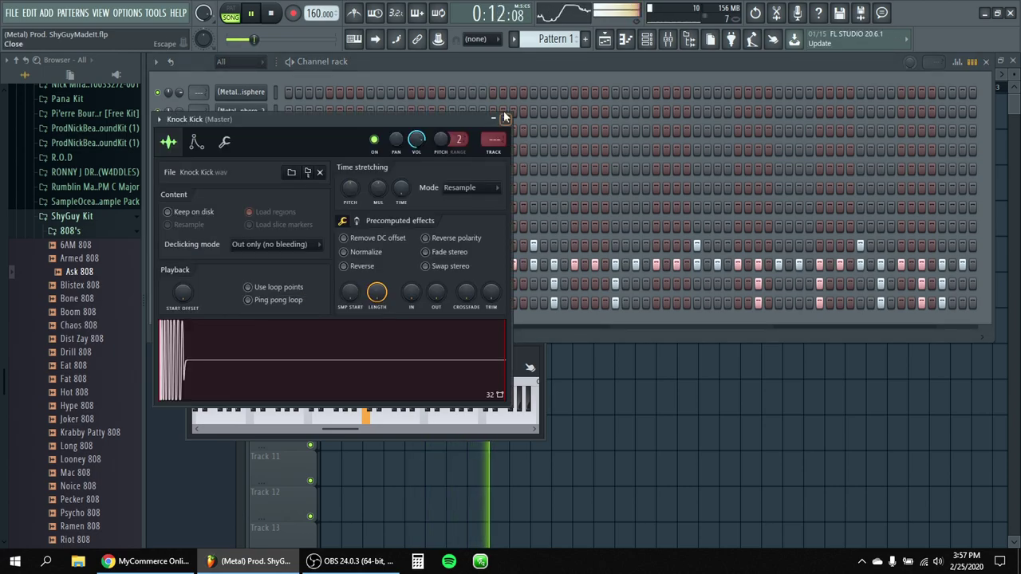
{"action": "left_click", "coordinate": [504, 117]}
Show Ask 808's notes in the piano roll and transpose them all up to D5.
{"action": "right_click", "coordinate": [257, 307]}
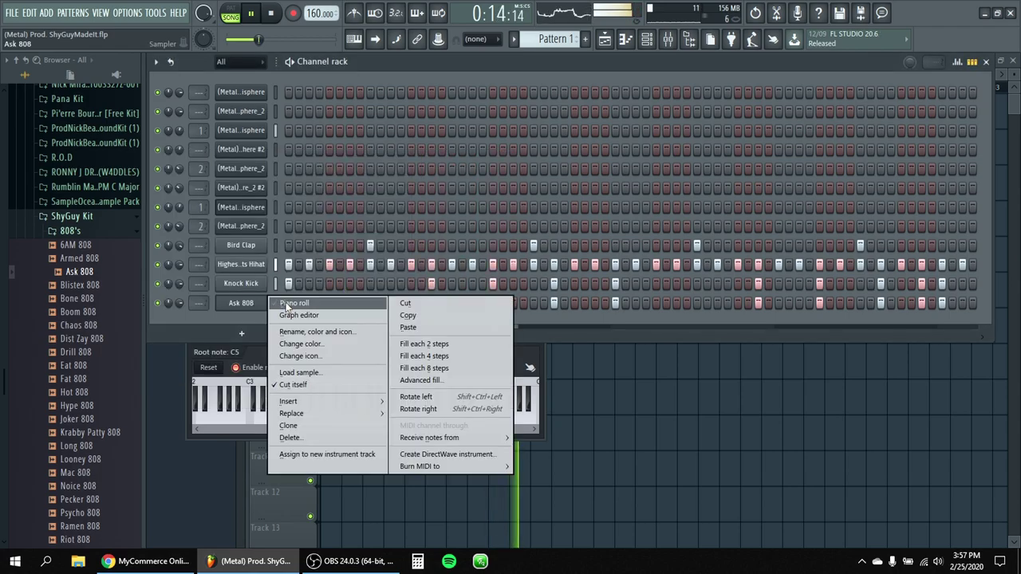
{"action": "left_click", "coordinate": [285, 301]}
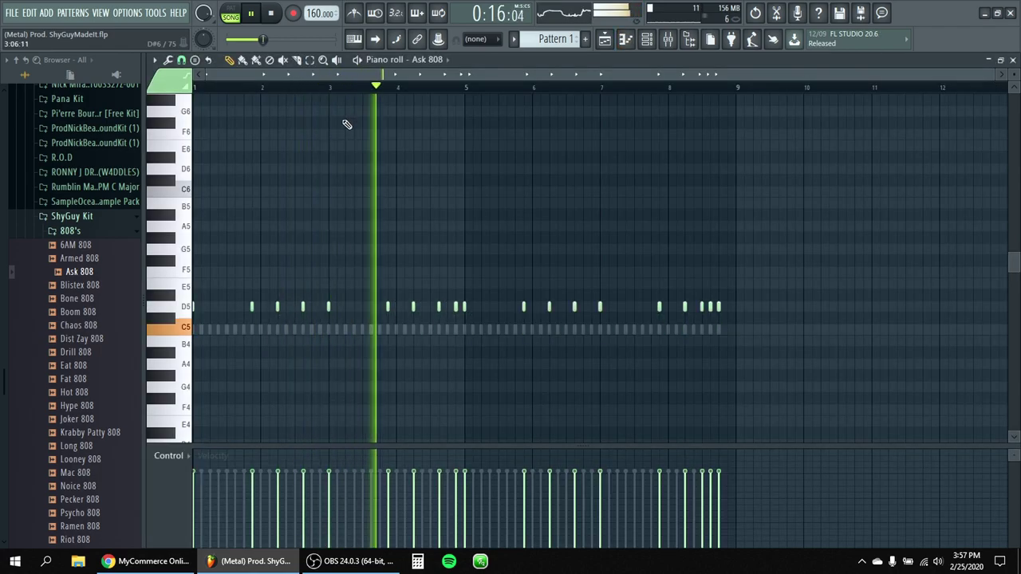
Raise the last Ask 808 note of bars 1, 2 and 3 and the last two notes of bar 4 to D#5.
{"action": "left_click", "coordinate": [310, 60]}
{"action": "left_click_drag", "start_coordinate": [239, 287], "coordinate": [257, 315]}
{"action": "key", "text": "Up"}
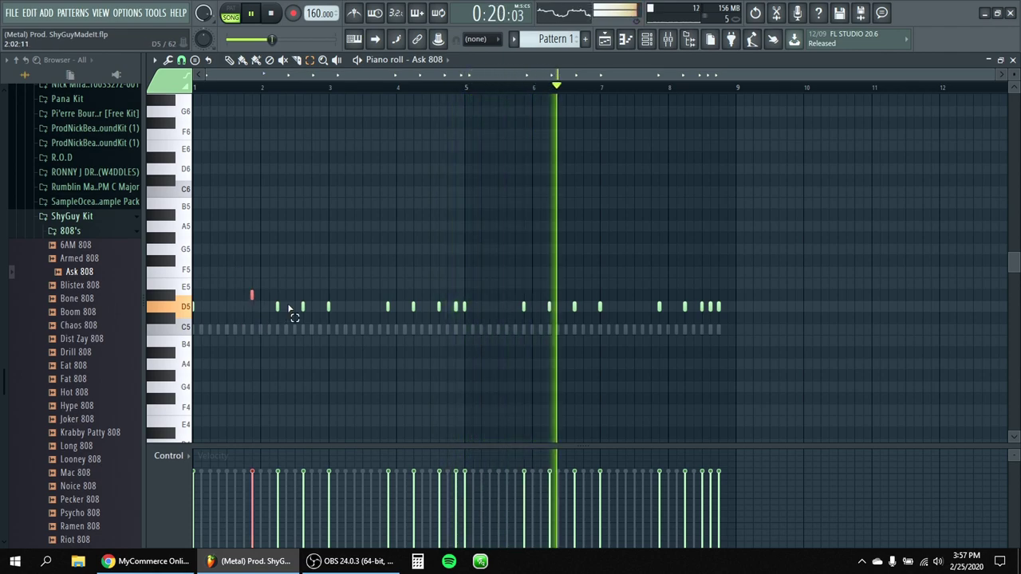
{"action": "left_click", "coordinate": [302, 308]}
{"action": "key", "text": "Up"}
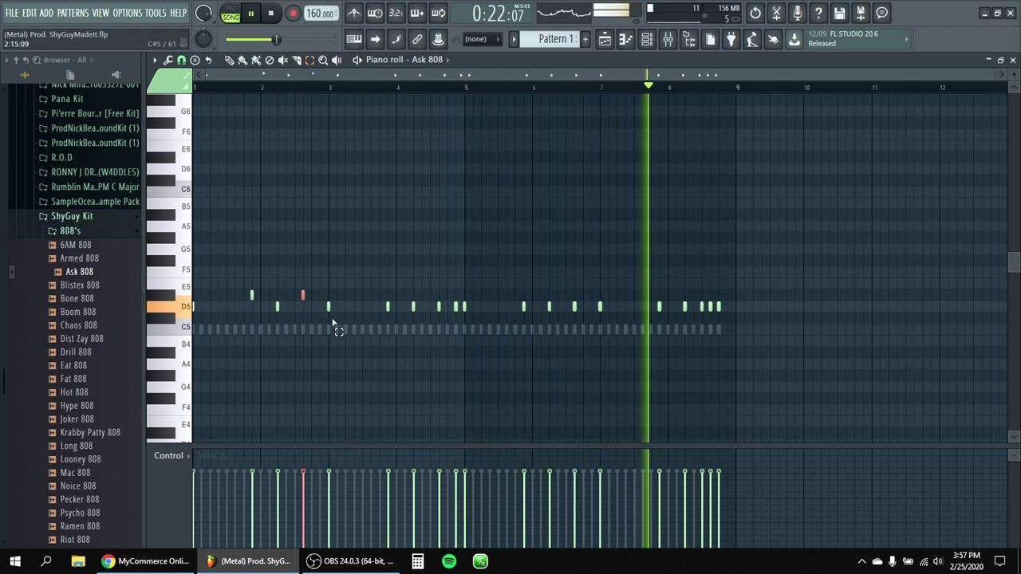
{"action": "left_click_drag", "start_coordinate": [379, 303], "coordinate": [461, 327]}
{"action": "key", "text": "Up"}
{"action": "key", "text": "Up"}
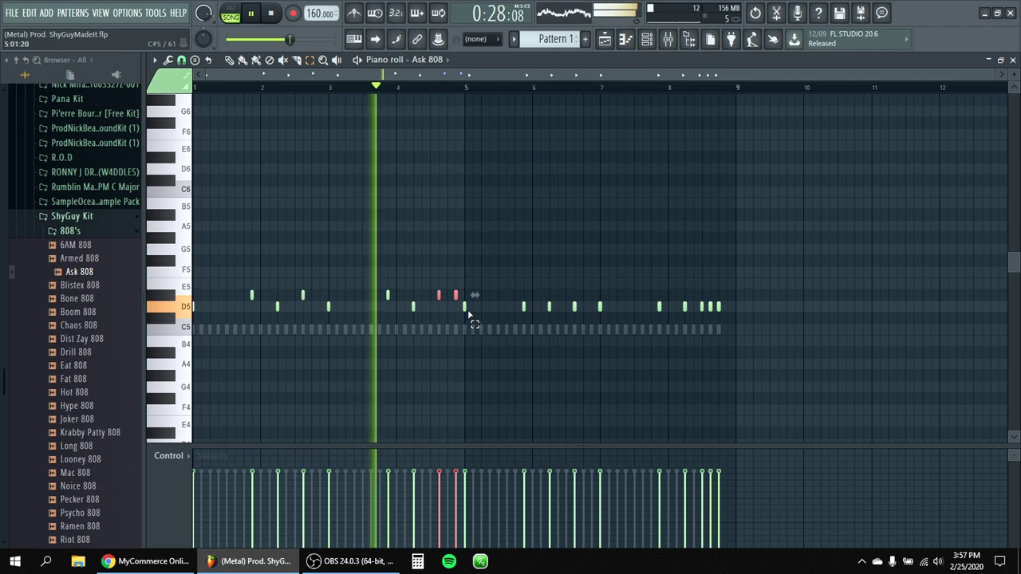
Raise the last Ask 808 note of bars 5, 6 and 7 and the last three notes of bar 8 to D#5.
{"action": "left_click_drag", "start_coordinate": [519, 302], "coordinate": [588, 319]}
{"action": "key", "text": "Up"}
{"action": "key", "text": "Up"}
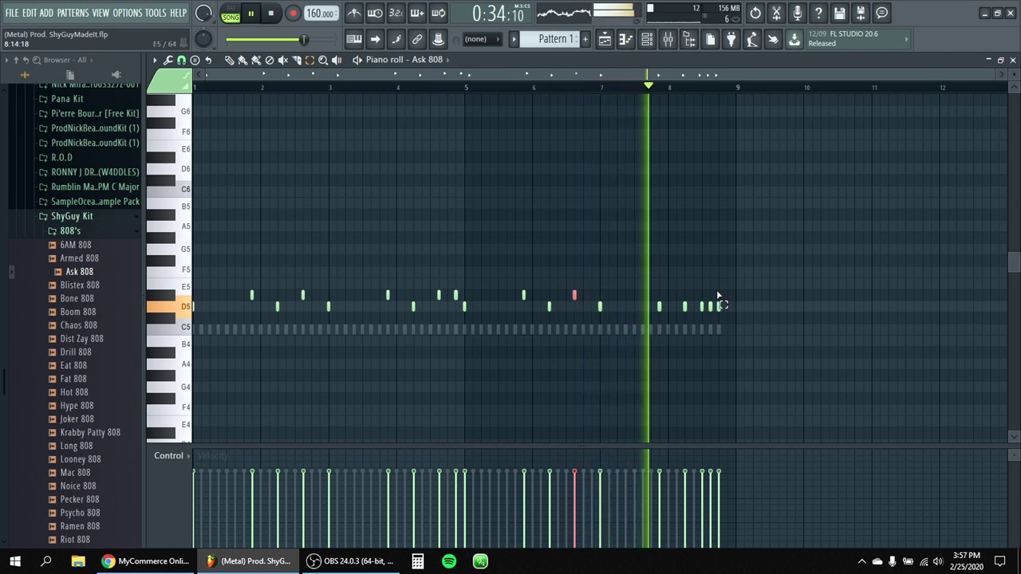
{"action": "left_click_drag", "start_coordinate": [653, 301], "coordinate": [670, 322]}
{"action": "key", "text": "Up"}
{"action": "left_click_drag", "start_coordinate": [698, 302], "coordinate": [762, 343]}
{"action": "key", "text": "Up"}
{"action": "left_click", "coordinate": [743, 325]}
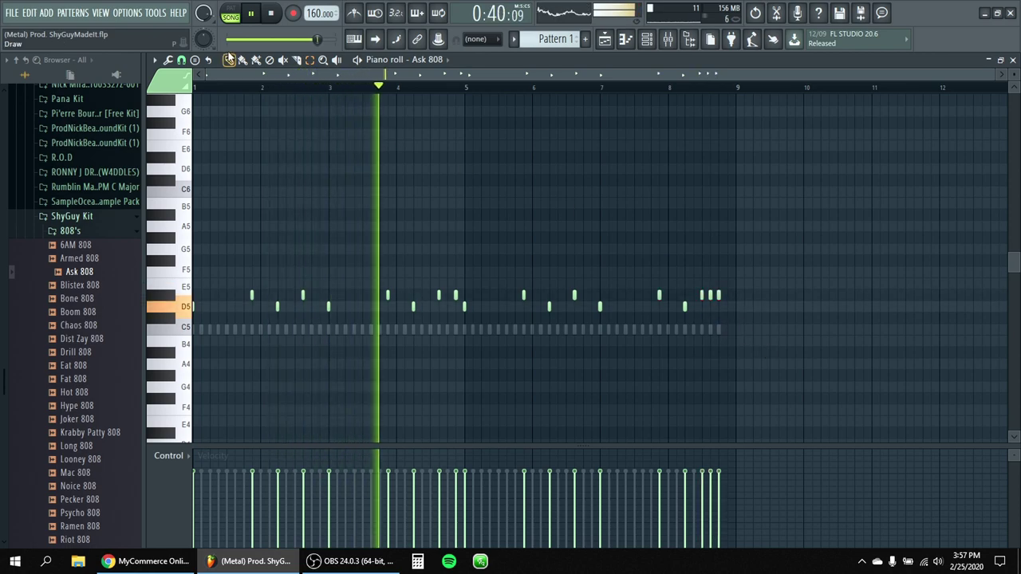
Extend all Ask 808 notes legato up to a temporary D#5 note placed at bar 9, and delete that note.
{"action": "left_click", "coordinate": [740, 296]}
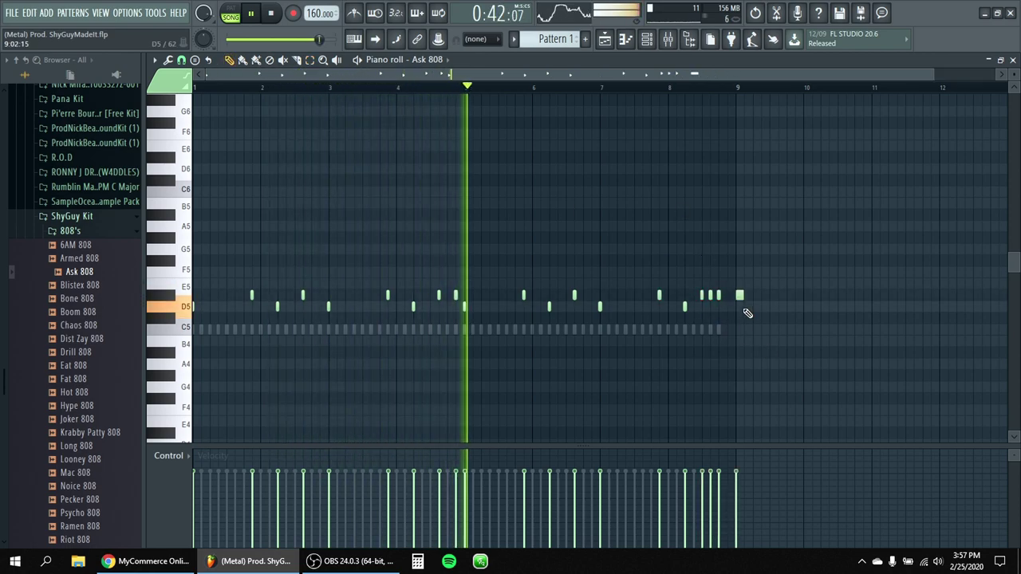
{"action": "key", "text": "ctrl+l"}
{"action": "right_click", "coordinate": [741, 296]}
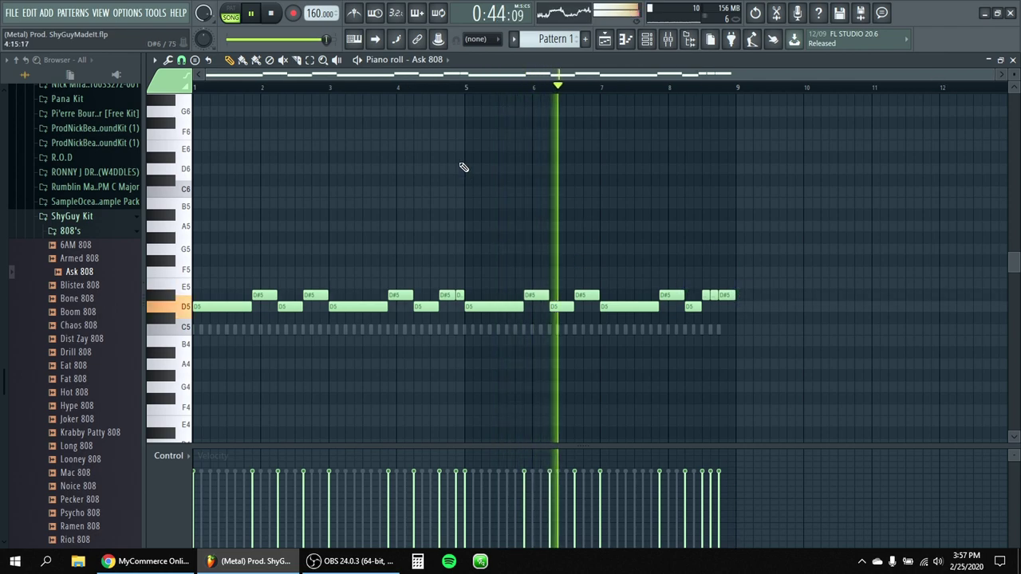
Raise the last Ask 808 note of bar 4 by one octave to D#6.
{"action": "left_click", "coordinate": [323, 61]}
{"action": "left_click", "coordinate": [310, 61]}
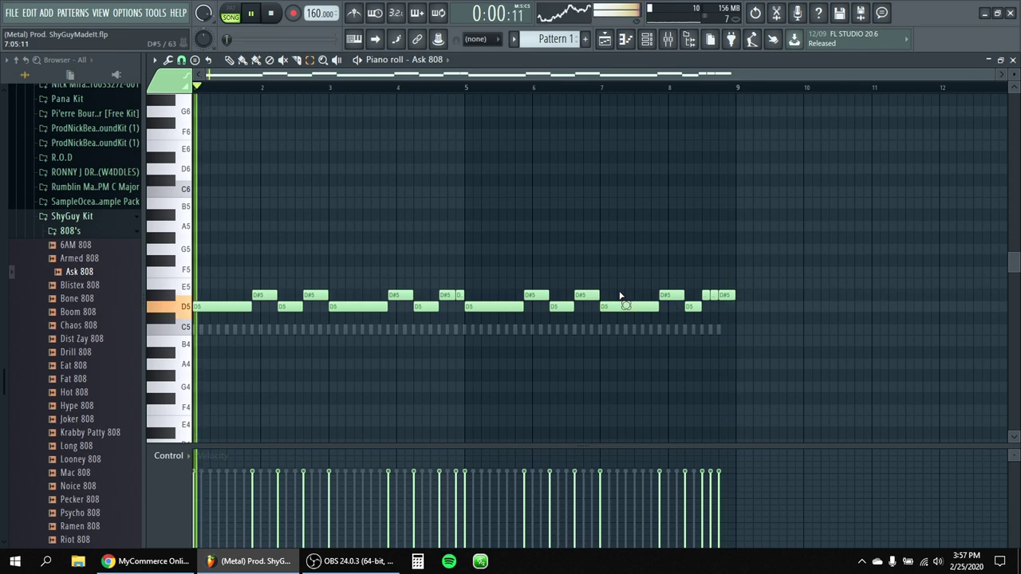
{"action": "left_click", "coordinate": [461, 296]}
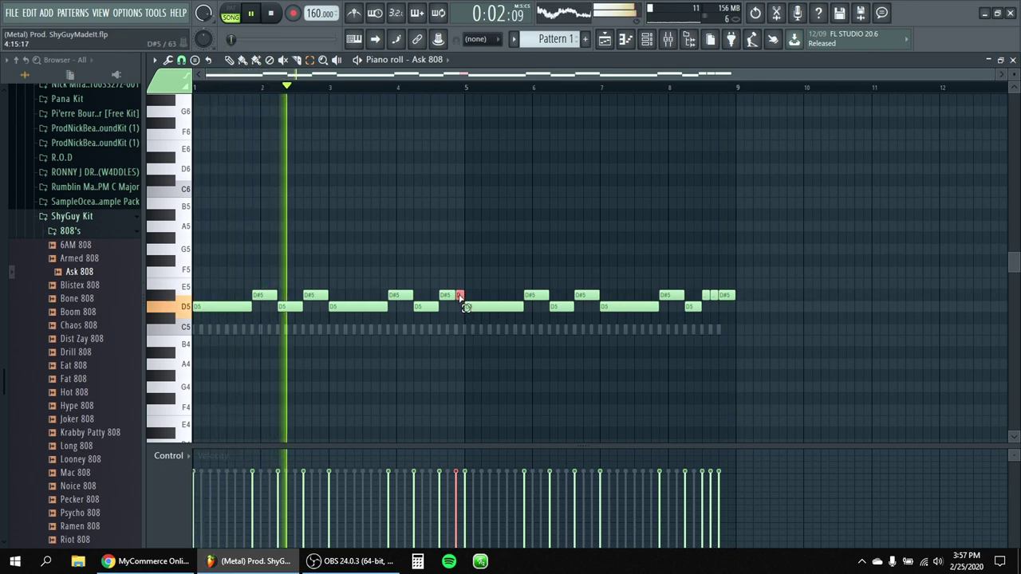
{"action": "key", "text": "ctrl+Up"}
{"action": "left_click", "coordinate": [513, 278]}
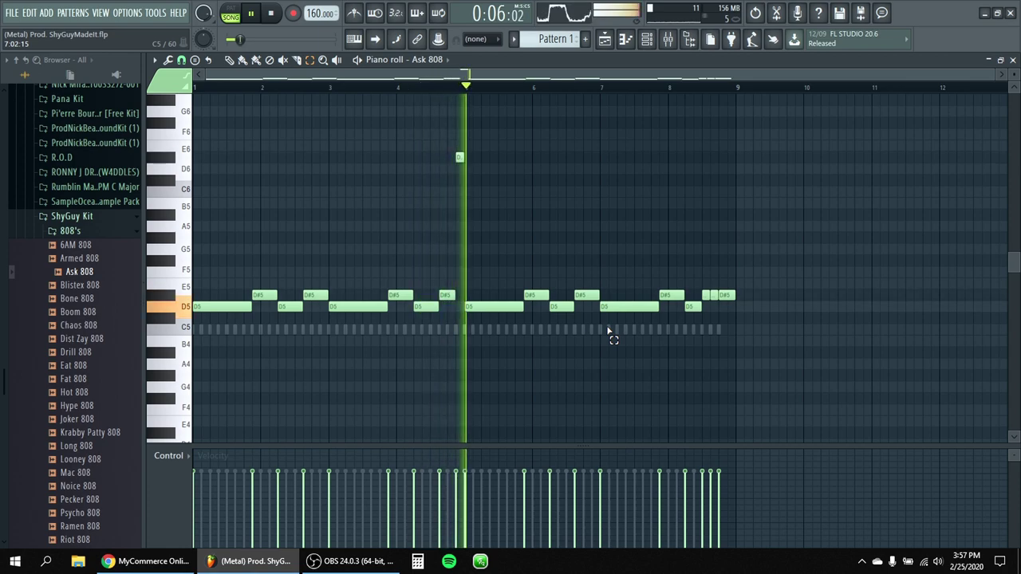
Raise the two short D#5 notes near the end of bar 8, the first to D#6 and the second to D#7.
{"action": "left_click", "coordinate": [709, 297]}
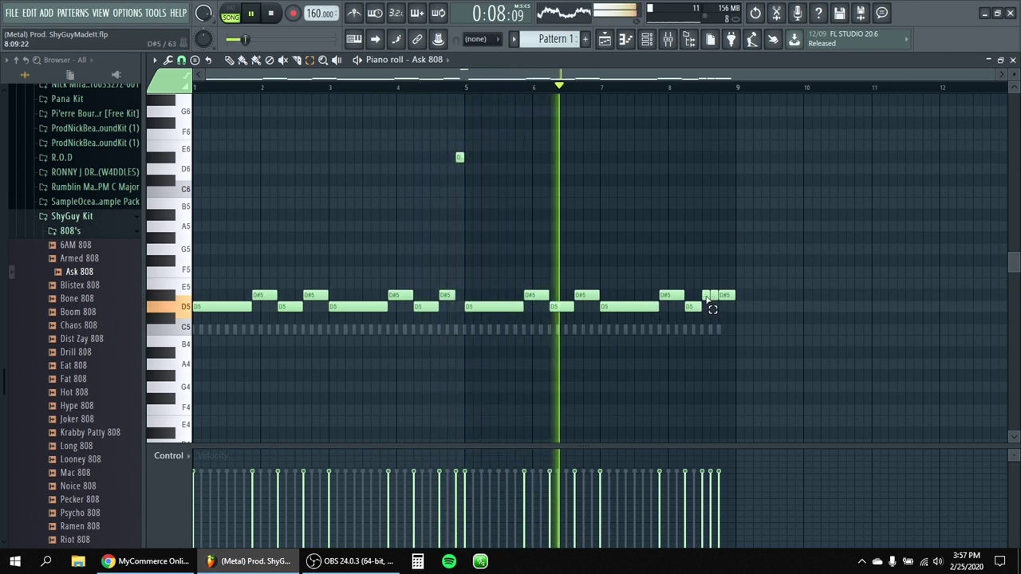
{"action": "key", "text": "ctrl+Up"}
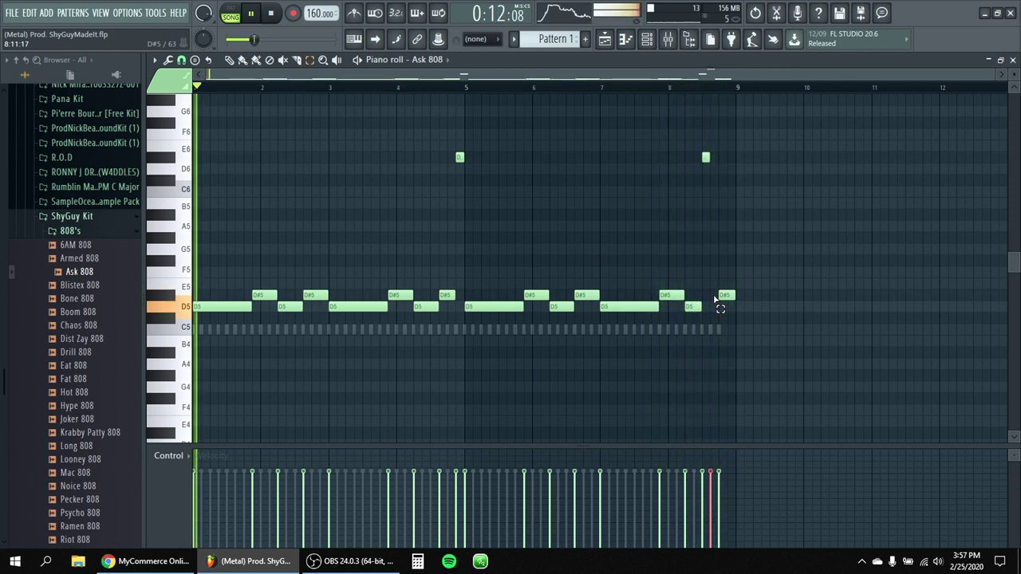
Lower the two raised notes near the end of bar 8 by one octave, to D#5 and D#6.
{"action": "scroll", "coordinate": [714, 300], "scroll_direction": "up", "scroll_amount": 4}
{"action": "left_click", "coordinate": [705, 155]}
{"action": "left_click_drag", "start_coordinate": [708, 166], "coordinate": [736, 201]}
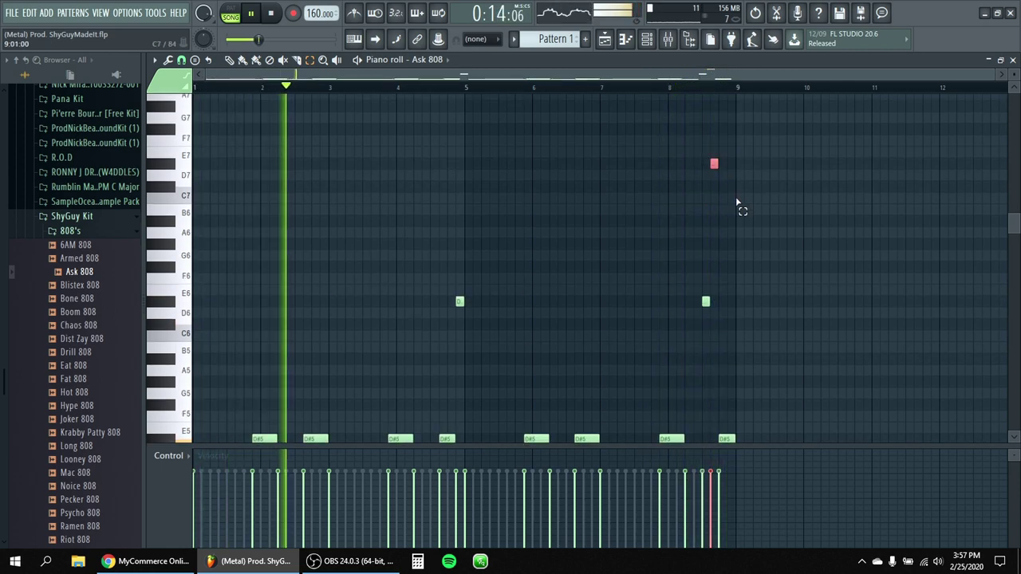
{"action": "left_click_drag", "start_coordinate": [682, 238], "coordinate": [740, 351]}
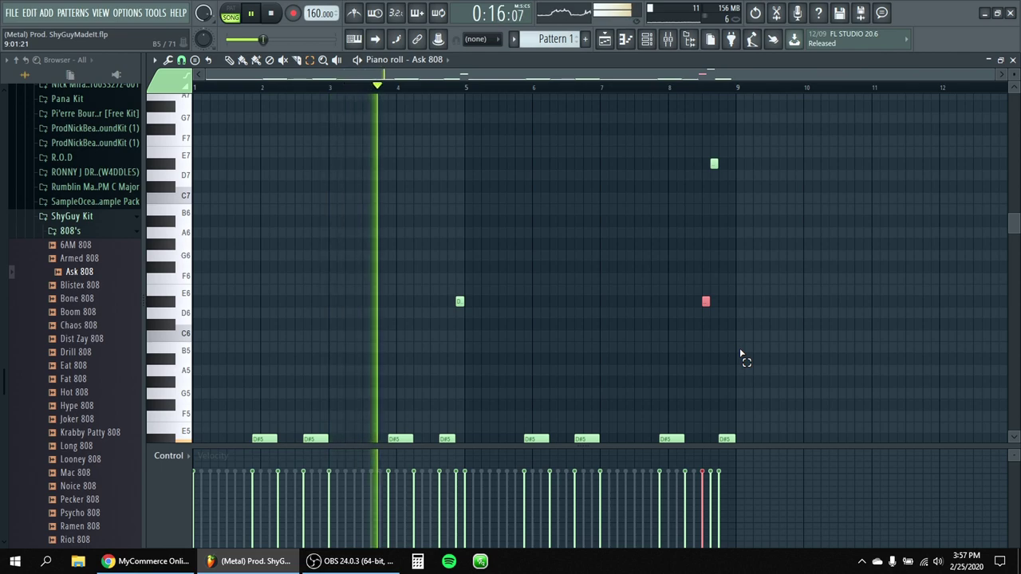
{"action": "left_click_drag", "start_coordinate": [664, 135], "coordinate": [798, 375]}
{"action": "key", "text": "ctrl+Down"}
{"action": "scroll", "coordinate": [798, 375], "scroll_direction": "down", "scroll_amount": 4}
{"action": "left_click", "coordinate": [800, 368]}
Raise the short D#5 note in the second half of bar 8 by one octave to D#6.
{"action": "scroll", "coordinate": [741, 331], "scroll_direction": "up", "scroll_amount": 3}
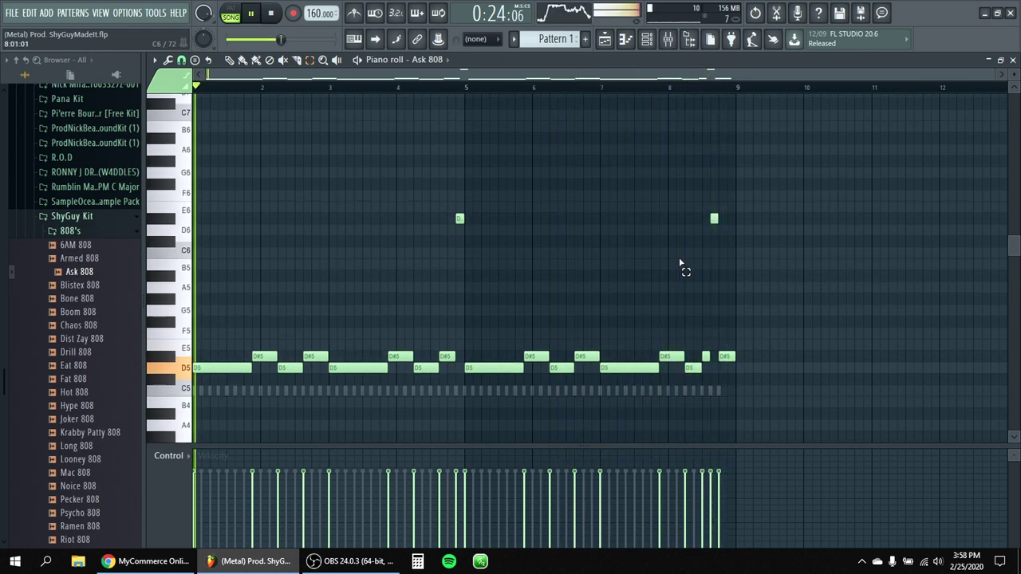
{"action": "left_click_drag", "start_coordinate": [691, 203], "coordinate": [757, 285]}
{"action": "left_click_drag", "start_coordinate": [695, 347], "coordinate": [712, 362]}
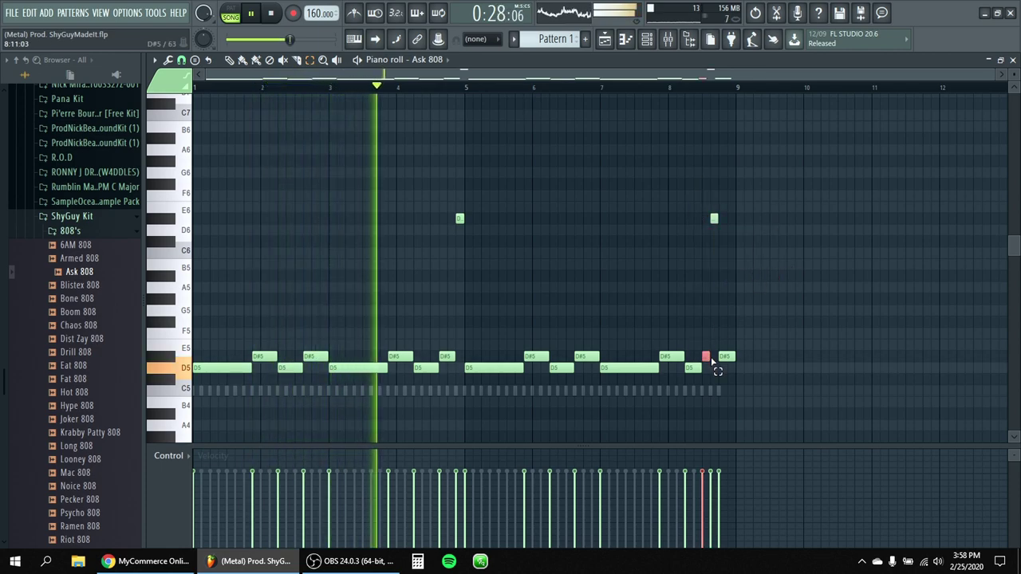
{"action": "key", "text": "ctrl+Up"}
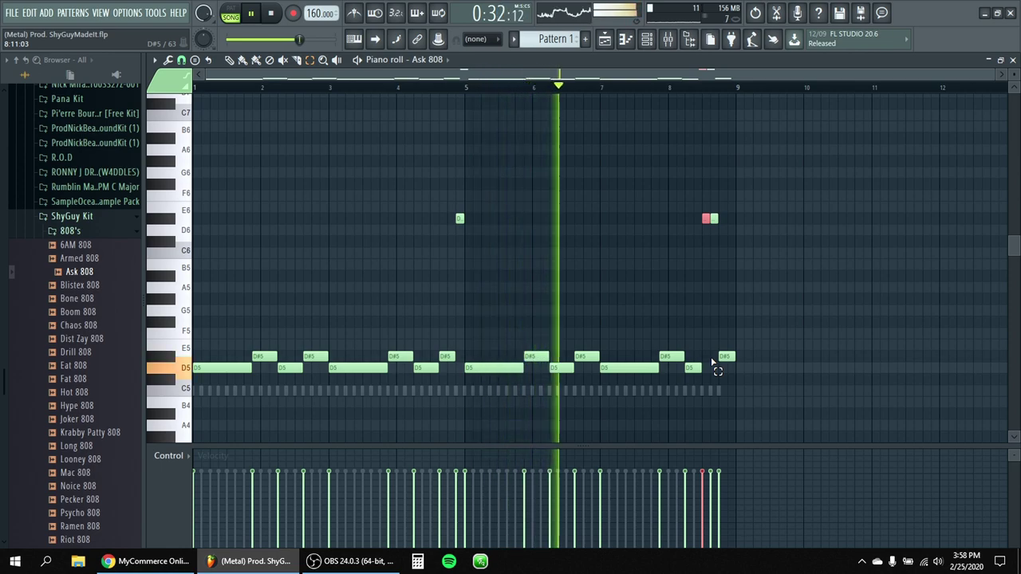
{"action": "left_click", "coordinate": [581, 292]}
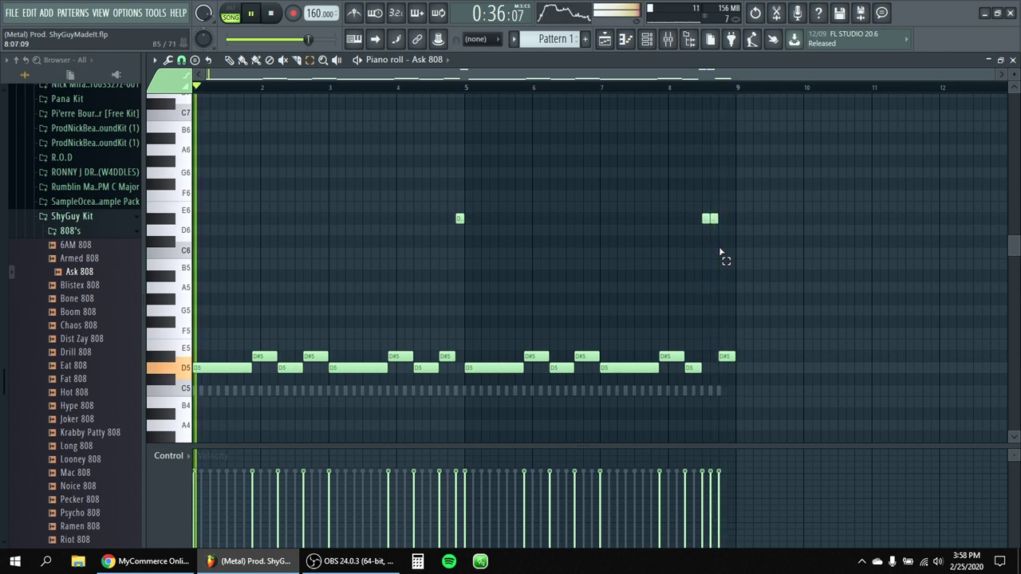
Add a short D#5 slide note at 8:11:00, duration 0:02:00, just before the last Ask 808 note of bar 8.
{"action": "left_click_drag", "start_coordinate": [670, 194], "coordinate": [737, 235]}
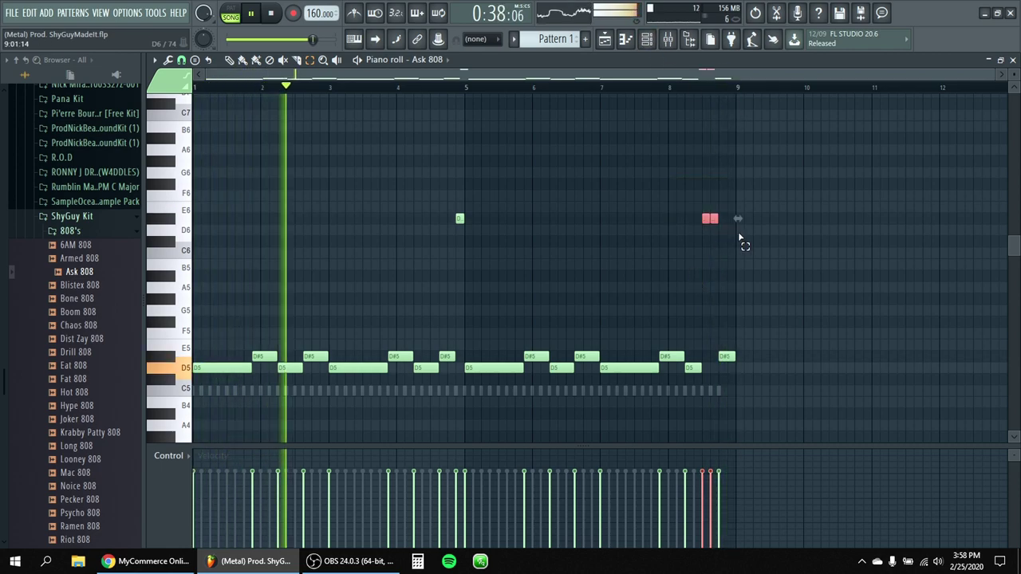
{"action": "left_click", "coordinate": [728, 295]}
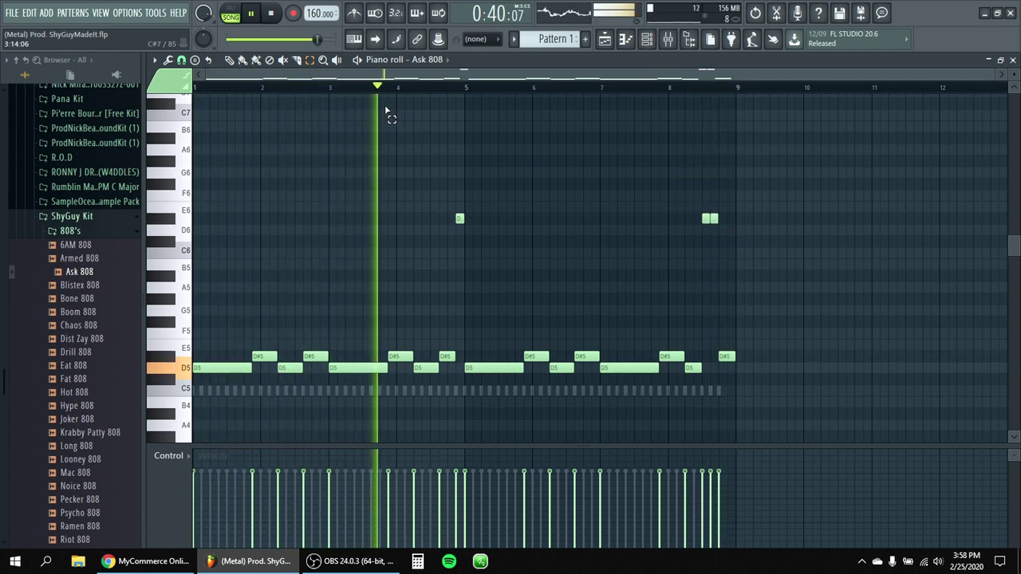
{"action": "scroll", "coordinate": [756, 364], "scroll_direction": "up", "scroll_amount": 2}
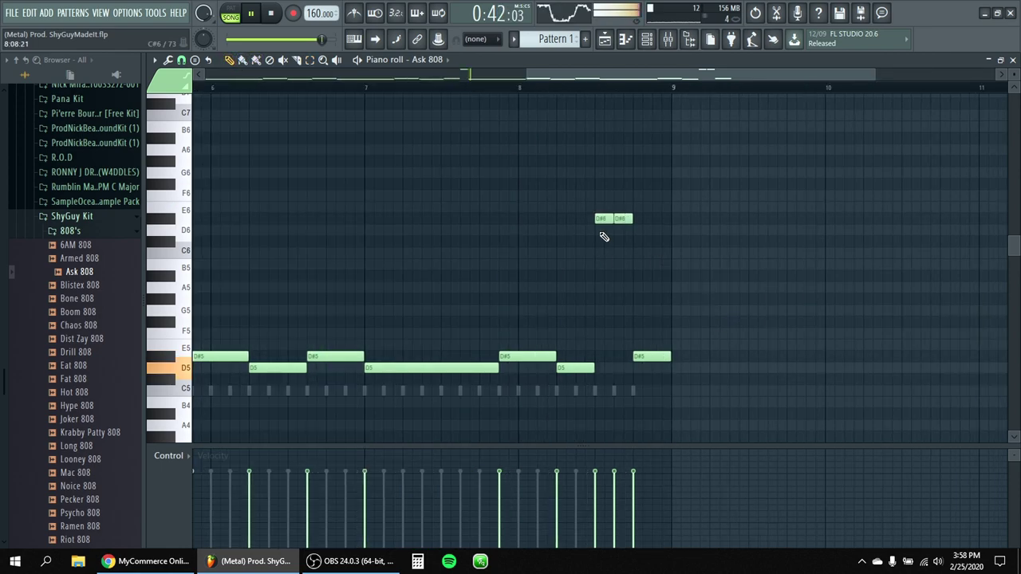
{"action": "double_click", "coordinate": [622, 360]}
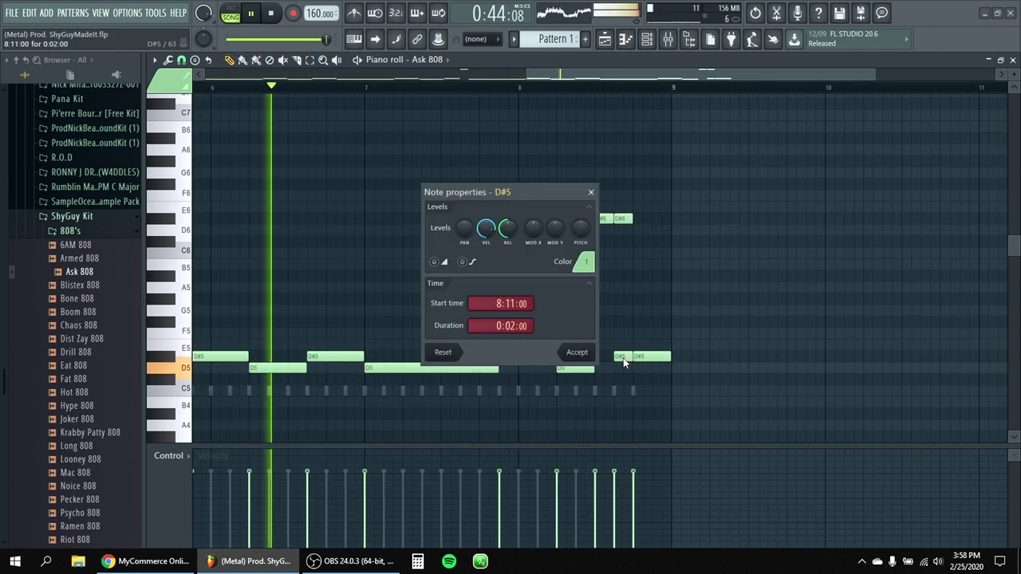
{"action": "left_click", "coordinate": [583, 353]}
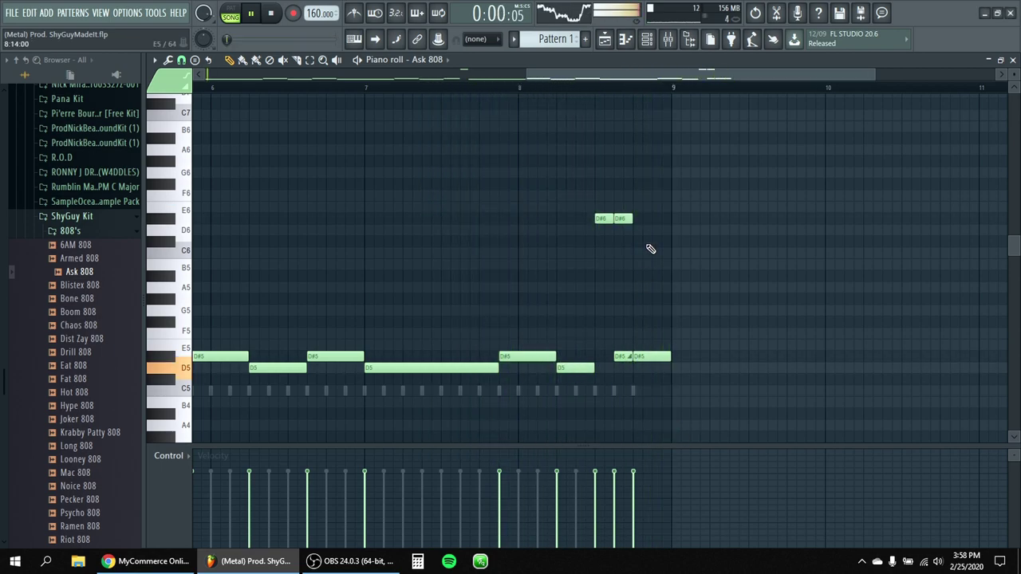
Lower the Ask 808 channel volume to about 65% in the channel rack.
{"action": "left_click", "coordinate": [606, 39]}
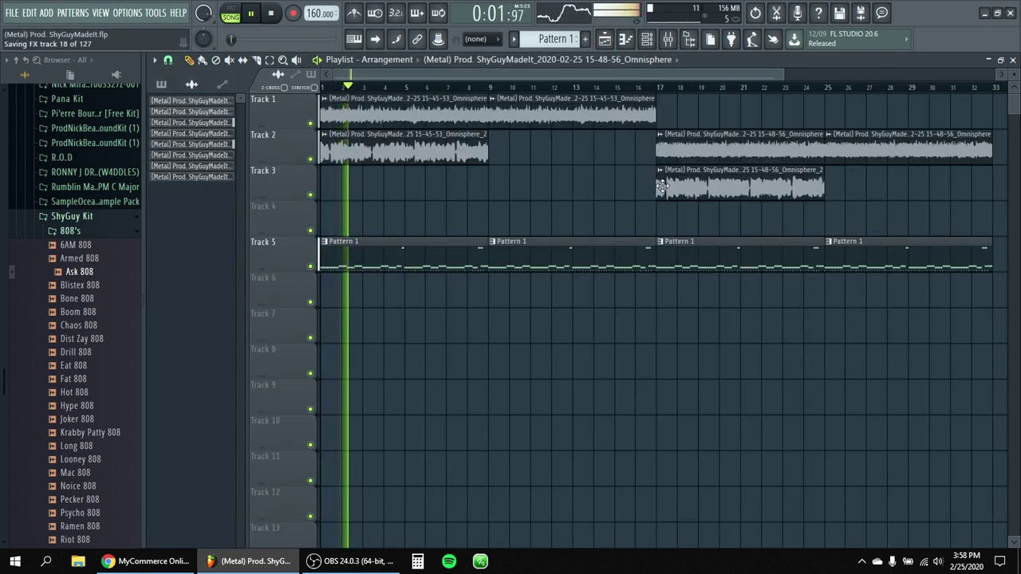
{"action": "left_click", "coordinate": [647, 39]}
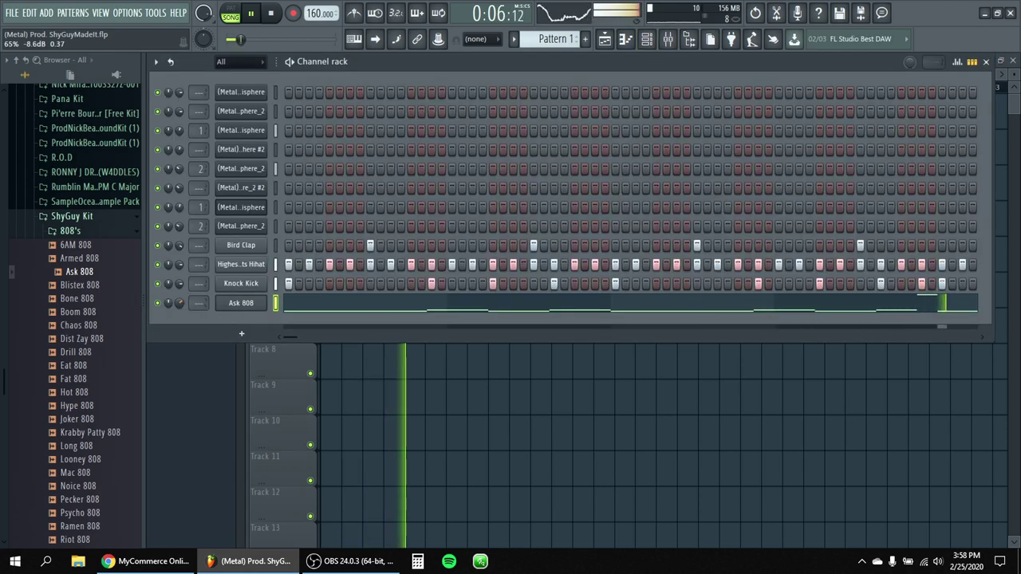
{"action": "left_click_drag", "start_coordinate": [179, 304], "coordinate": [178, 311]}
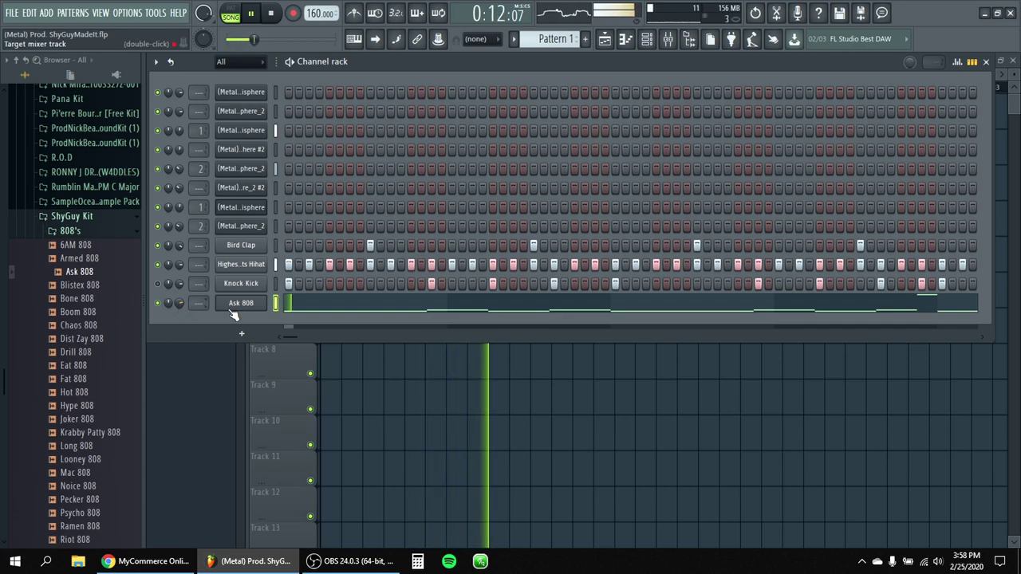
Open the Ask 808 channel settings and examine its volume envelope.
{"action": "left_click", "coordinate": [233, 307]}
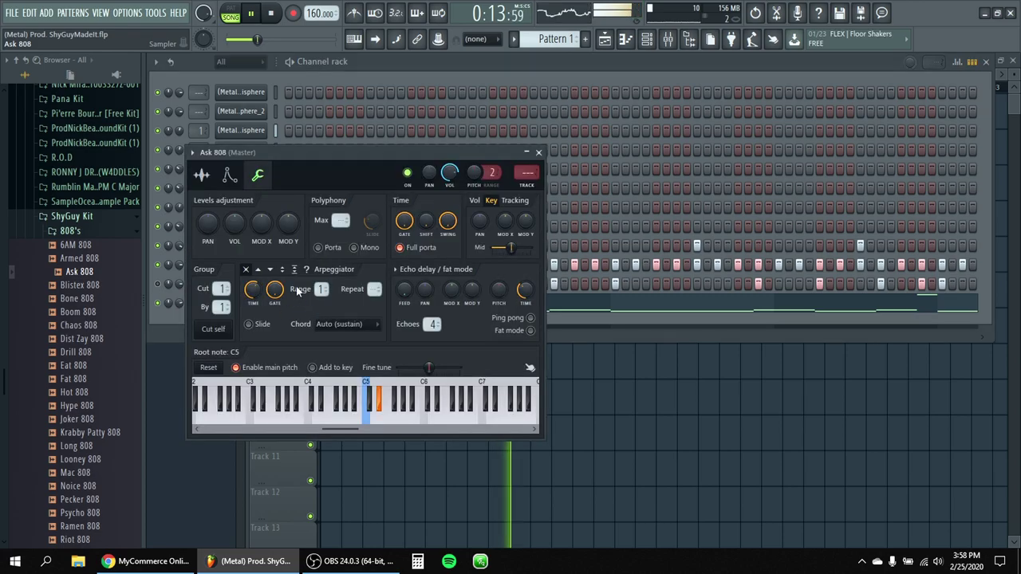
{"action": "left_click", "coordinate": [230, 176]}
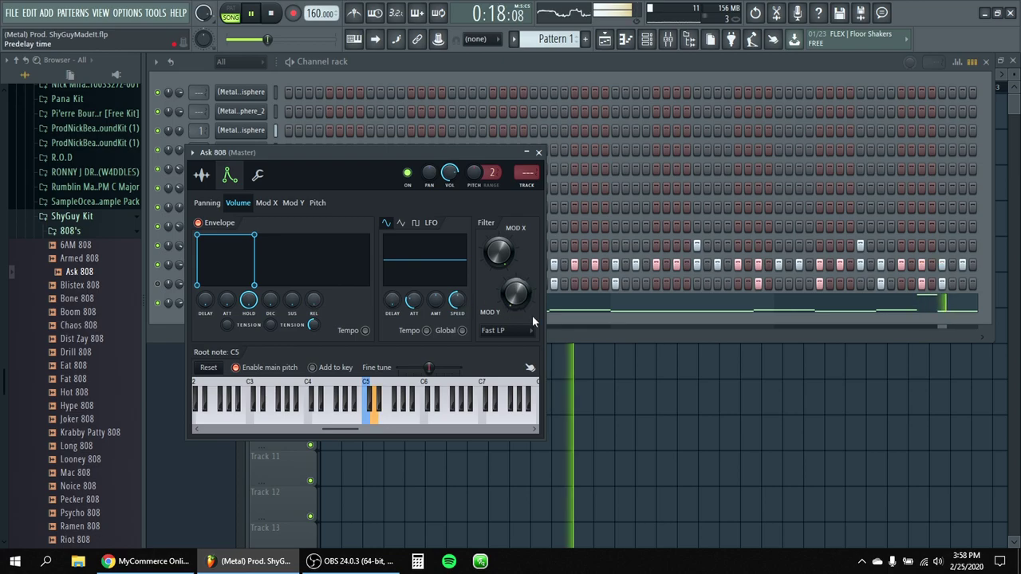
{"action": "left_click", "coordinate": [565, 327]}
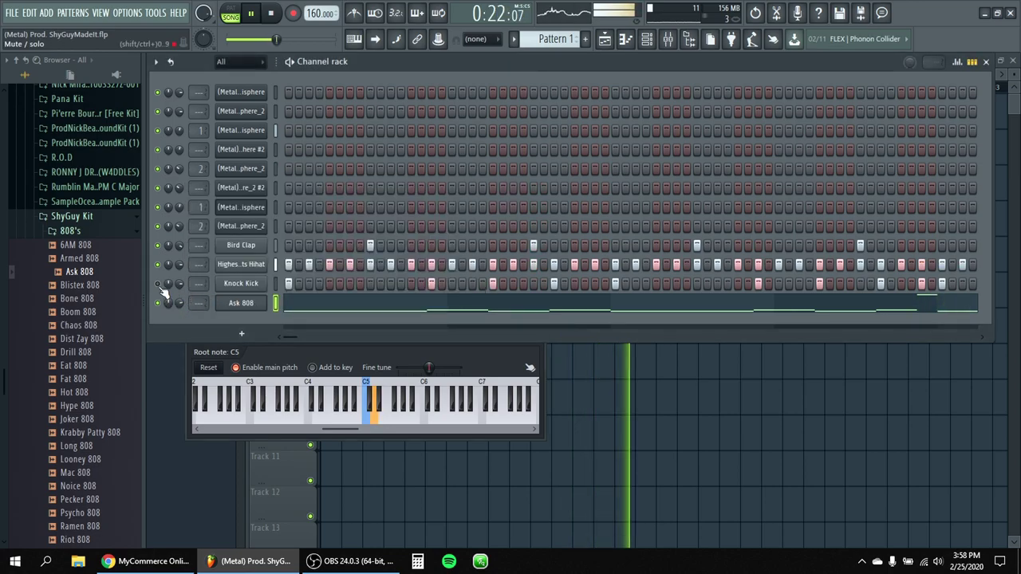
Open the Knock Kick notes in the piano roll and raise all their velocities to maximum.
{"action": "right_click", "coordinate": [270, 282]}
{"action": "left_click", "coordinate": [291, 284]}
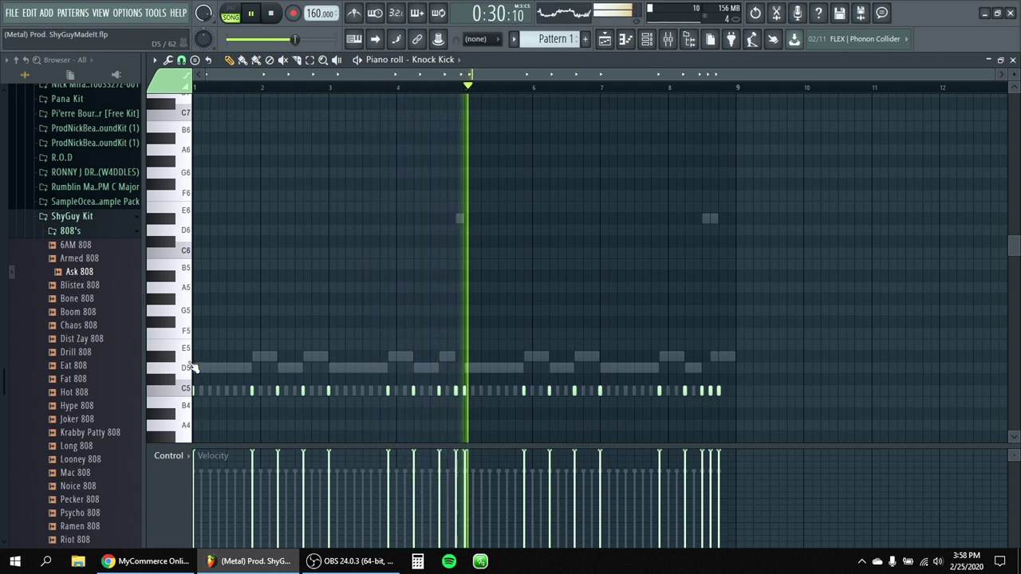
Adjust the Knock Kick channel volume in the channel rack and save the project.
{"action": "left_click", "coordinate": [626, 39]}
{"action": "left_click", "coordinate": [646, 40]}
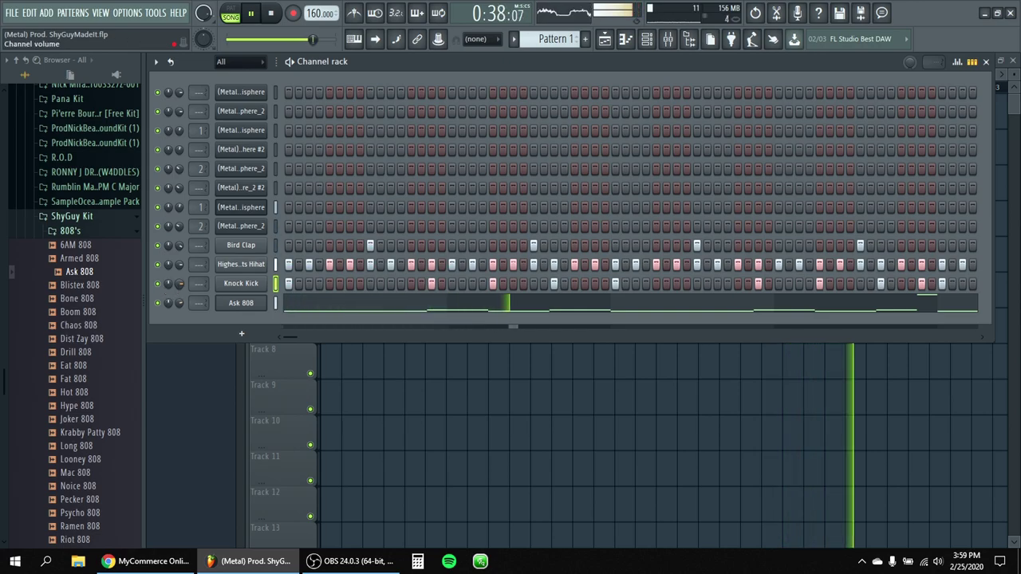
{"action": "key", "text": "ctrl+s"}
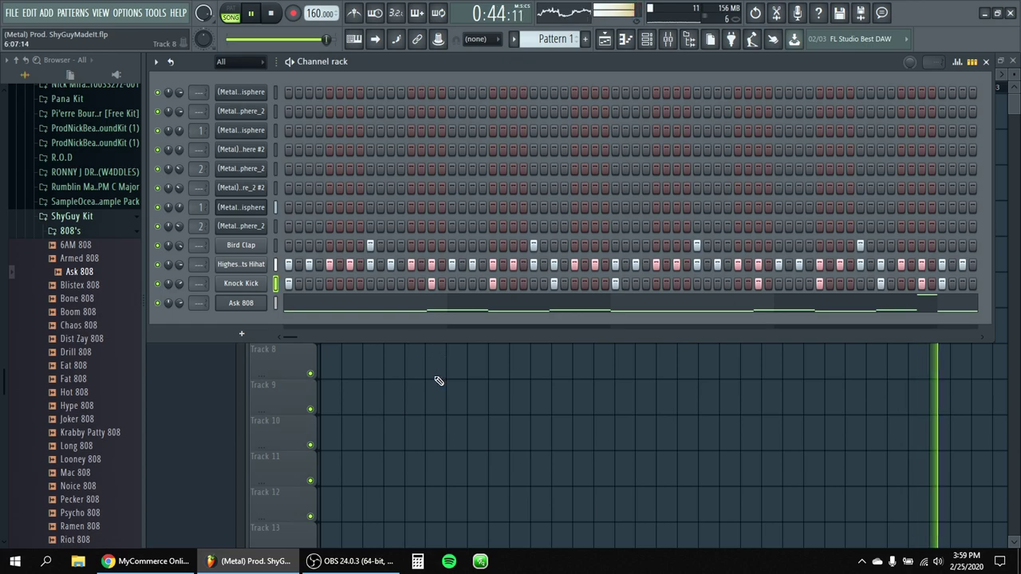
Select both Omnisphere mixer tracks and set their level to 89% (-2.5 dB).
{"action": "key", "text": "F6"}
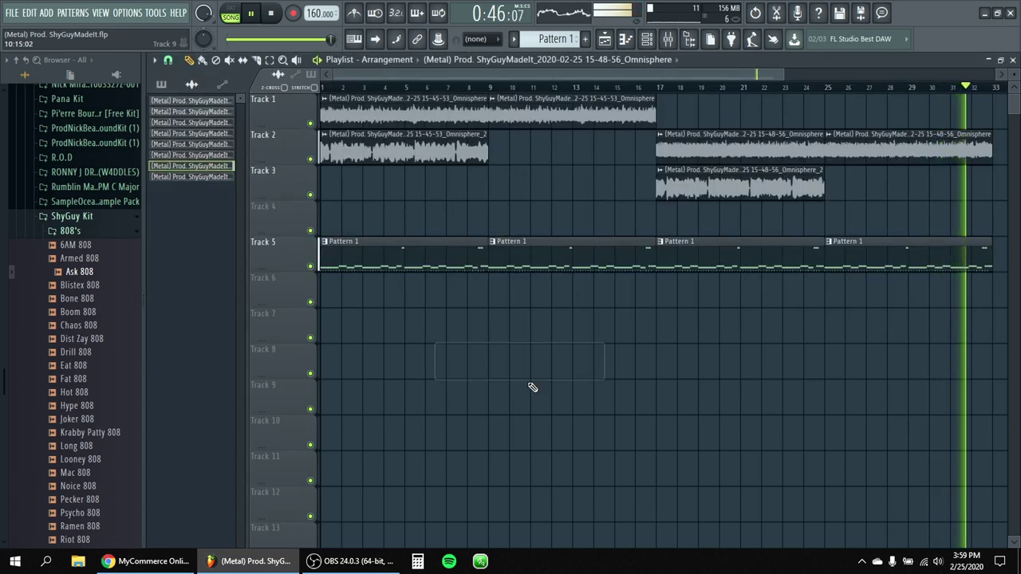
{"action": "key", "text": "F9"}
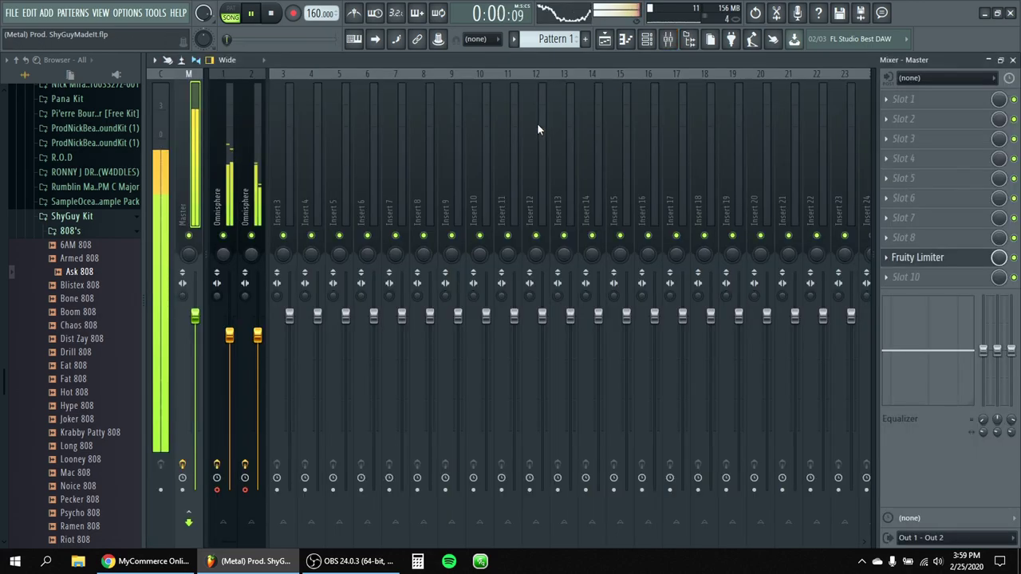
{"action": "right_click", "coordinate": [257, 209]}
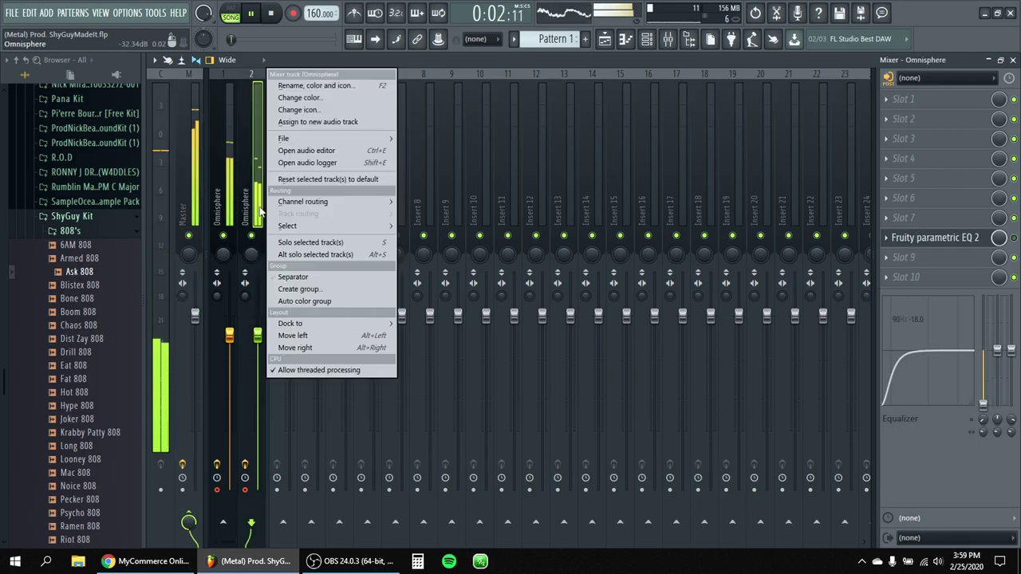
{"action": "left_click", "coordinate": [286, 304]}
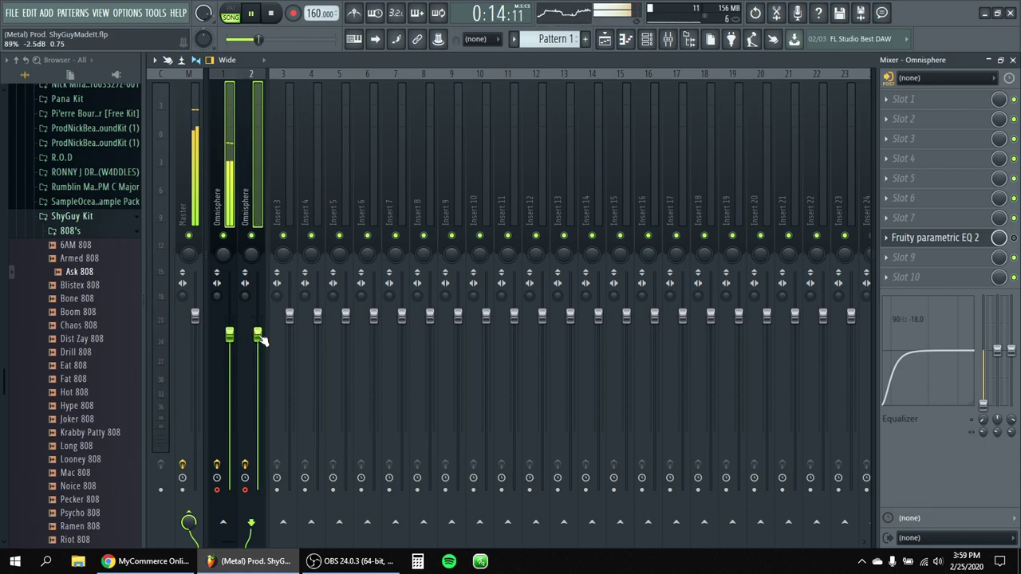
Open the Highest of Hihats Hihat notes in the piano roll and lengthen each one to meet the next.
{"action": "left_click", "coordinate": [610, 43]}
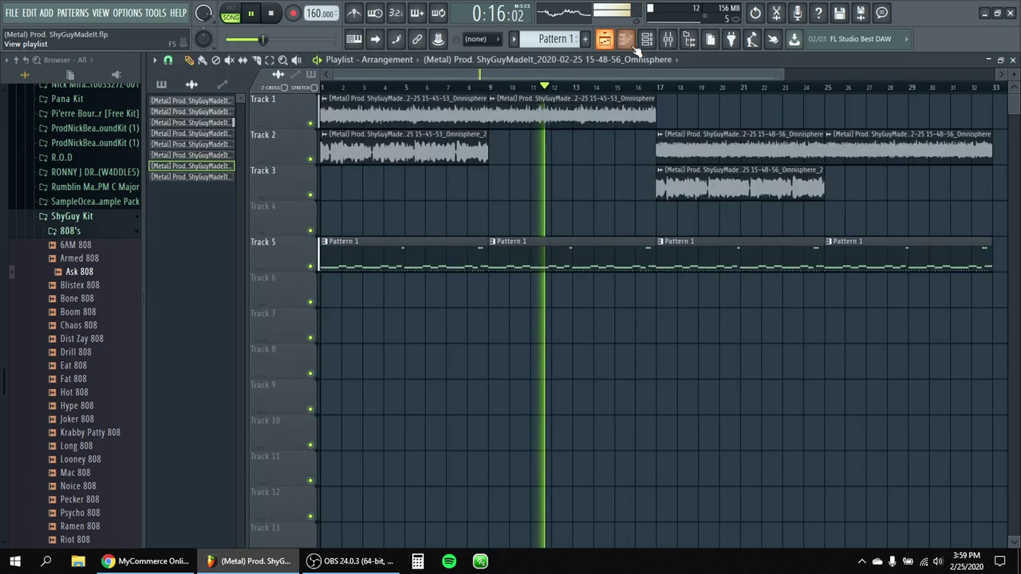
{"action": "left_click", "coordinate": [647, 42]}
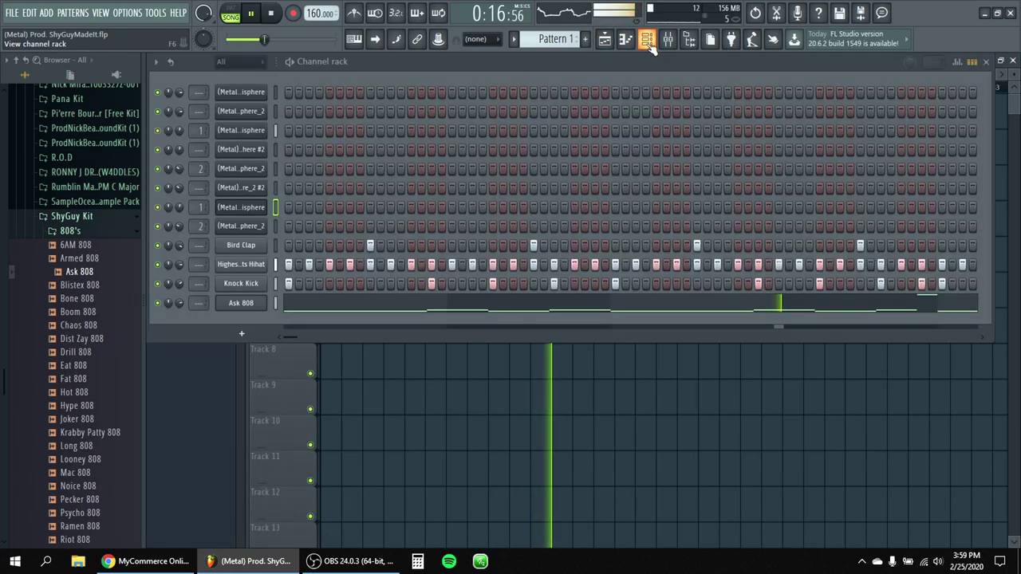
{"action": "right_click", "coordinate": [249, 263]}
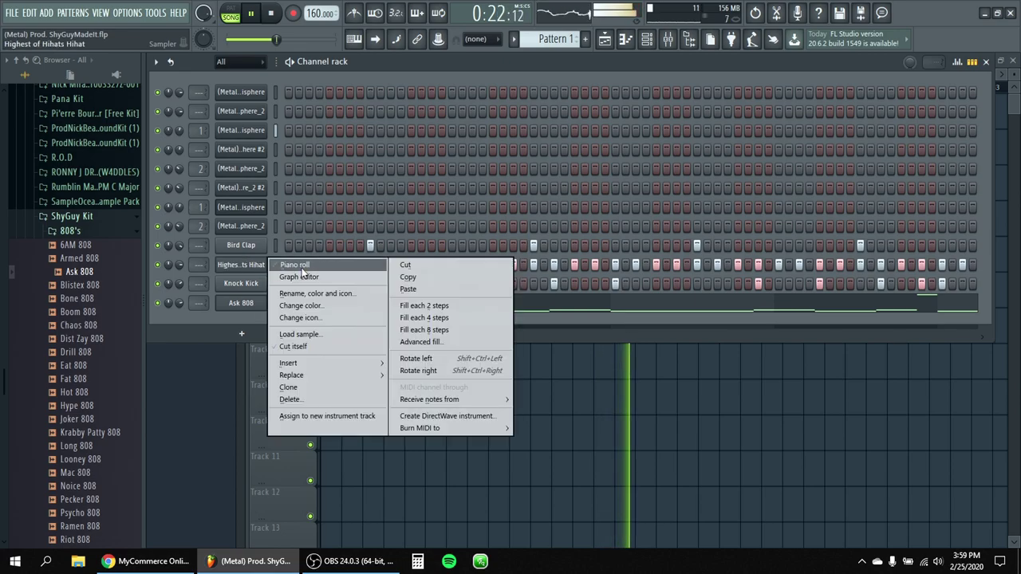
{"action": "left_click", "coordinate": [252, 268]}
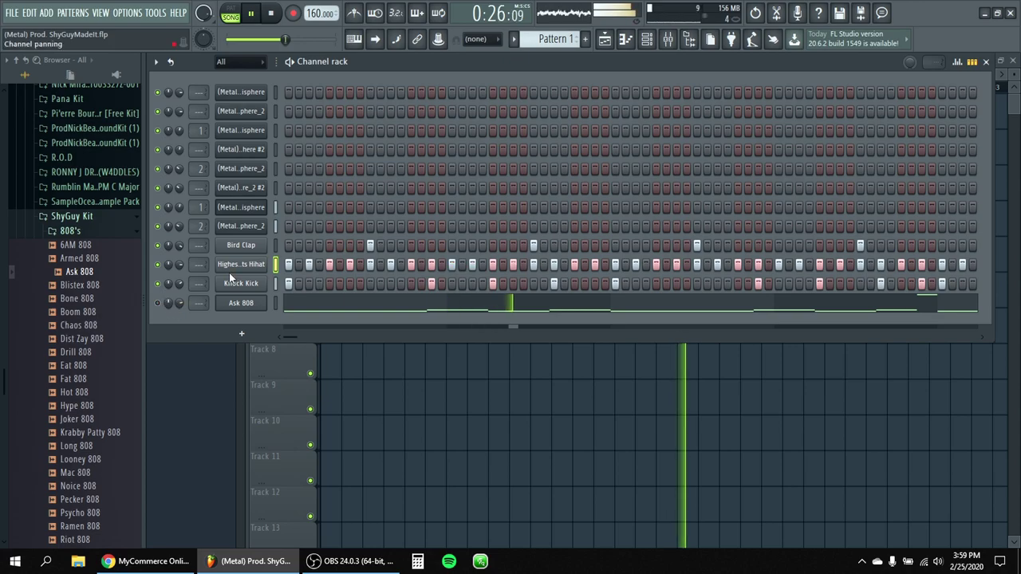
{"action": "right_click", "coordinate": [281, 267]}
{"action": "left_click", "coordinate": [284, 266]}
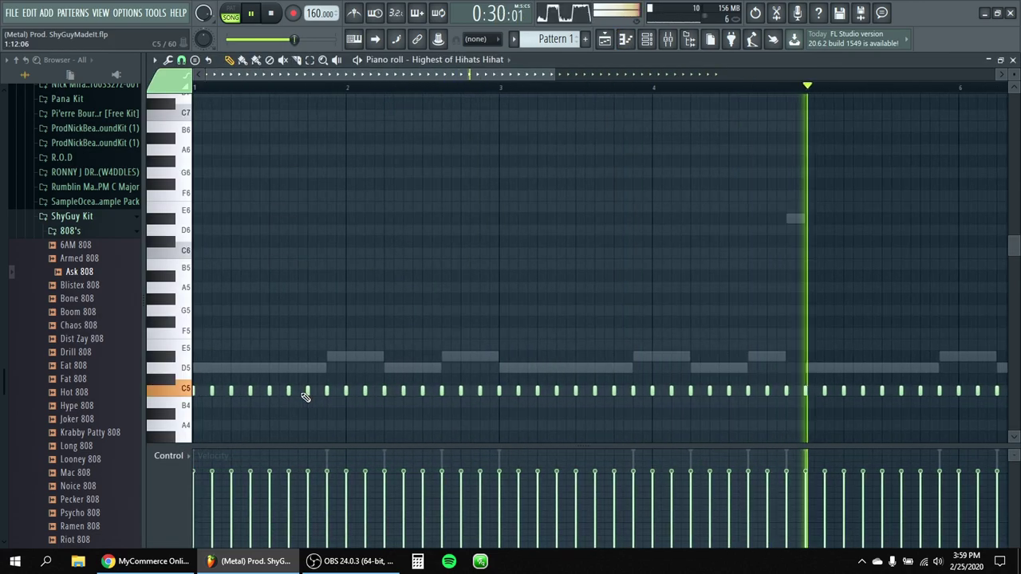
{"action": "scroll", "coordinate": [303, 389], "scroll_direction": "up", "scroll_amount": 3}
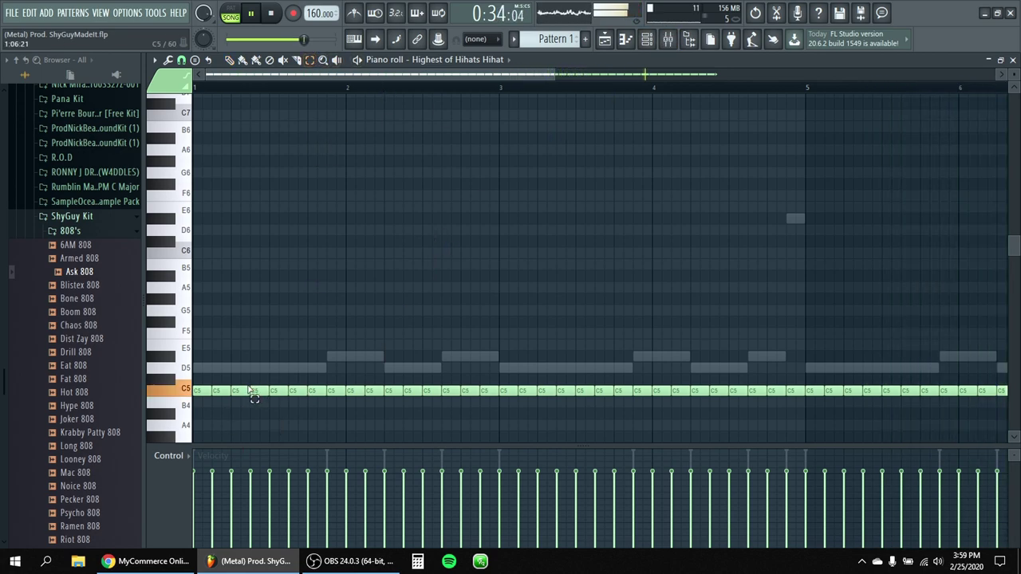
Set the snap to 1/6 beat and chop the third and fourth hi-hat notes of bars 1 and 3 into rolls.
{"action": "left_click", "coordinate": [183, 61]}
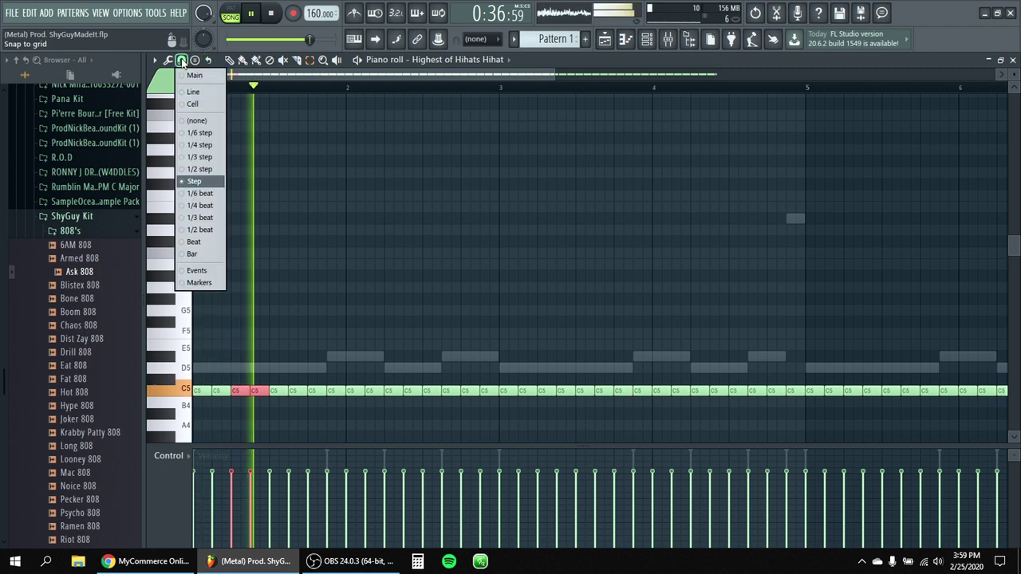
{"action": "left_click", "coordinate": [206, 193]}
{"action": "left_click", "coordinate": [403, 338]}
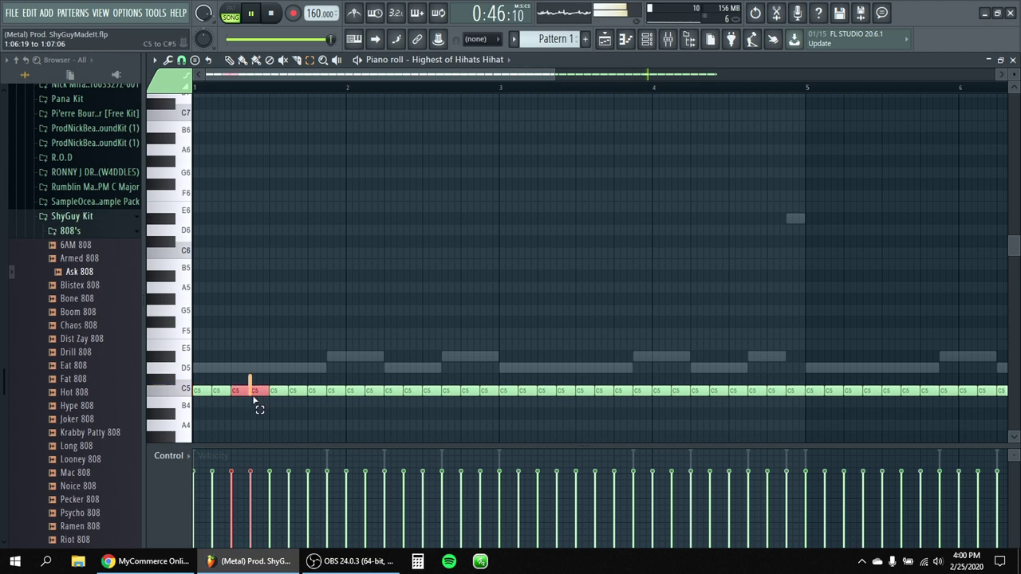
{"action": "left_click_drag", "start_coordinate": [546, 384], "coordinate": [562, 402]}
{"action": "key", "text": "ctrl+u"}
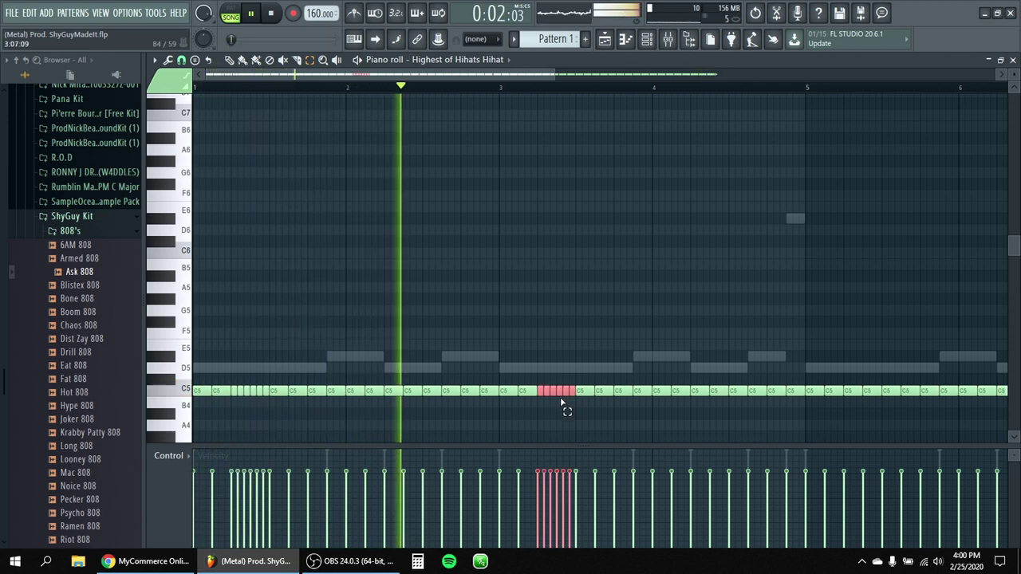
Chop the third and fourth hi-hat notes of bars 5 and 7 into matching 1/6 beat rolls.
{"action": "scroll", "coordinate": [562, 405], "scroll_direction": "right", "scroll_amount": 3}
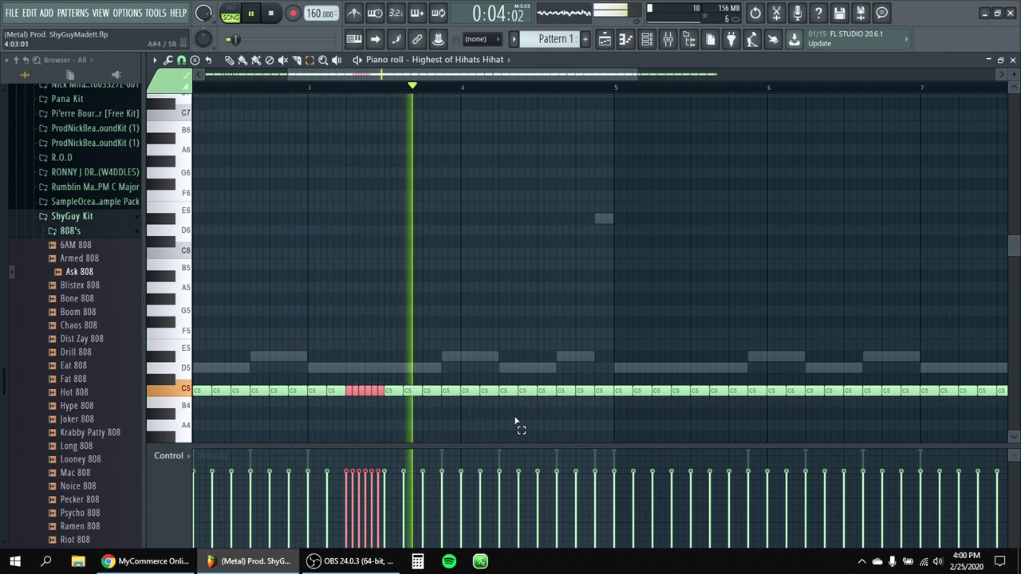
{"action": "left_click_drag", "start_coordinate": [650, 386], "coordinate": [689, 409]}
{"action": "key", "text": "ctrl+u"}
{"action": "scroll", "coordinate": [691, 410], "scroll_direction": "right", "scroll_amount": 3}
{"action": "left_click_drag", "start_coordinate": [754, 384], "coordinate": [771, 415]}
{"action": "key", "text": "ctrl+u"}
{"action": "scroll", "coordinate": [949, 426], "scroll_direction": "down", "scroll_amount": 3}
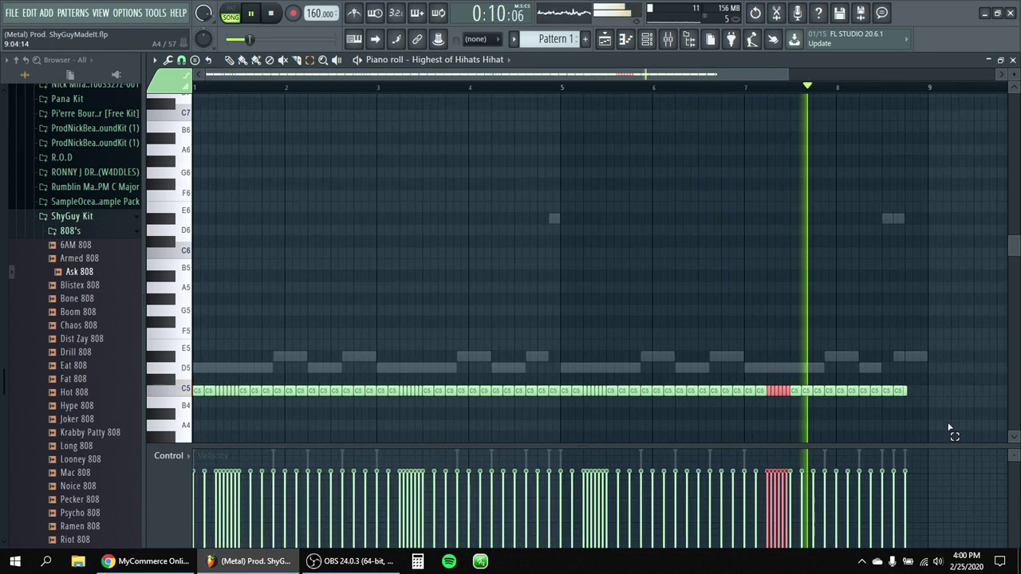
Reopen the Highest of Hihats Hihat notes in the piano roll and chop each note of the bar 1 roll in half.
{"action": "left_click", "coordinate": [670, 41]}
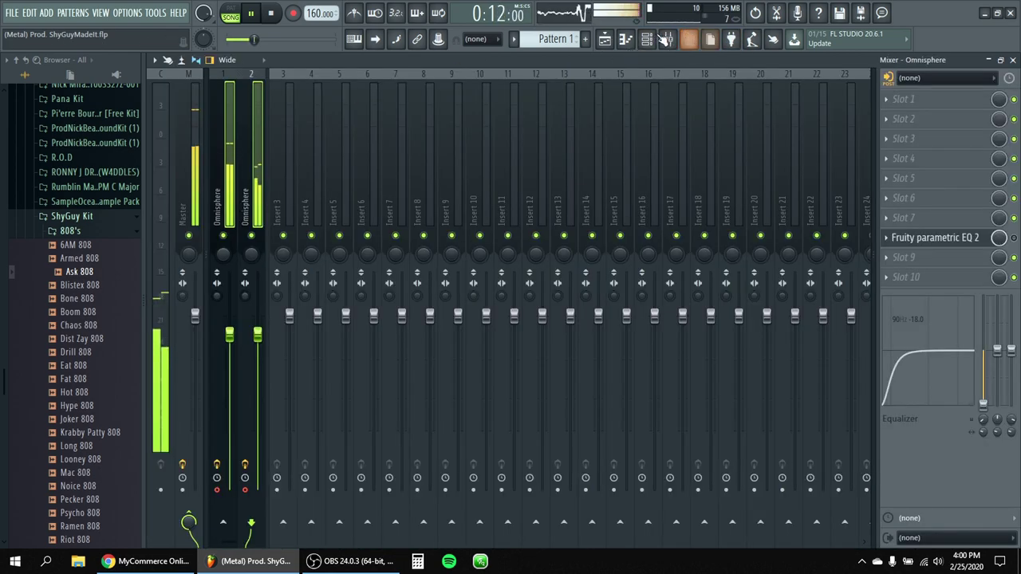
{"action": "left_click", "coordinate": [648, 40]}
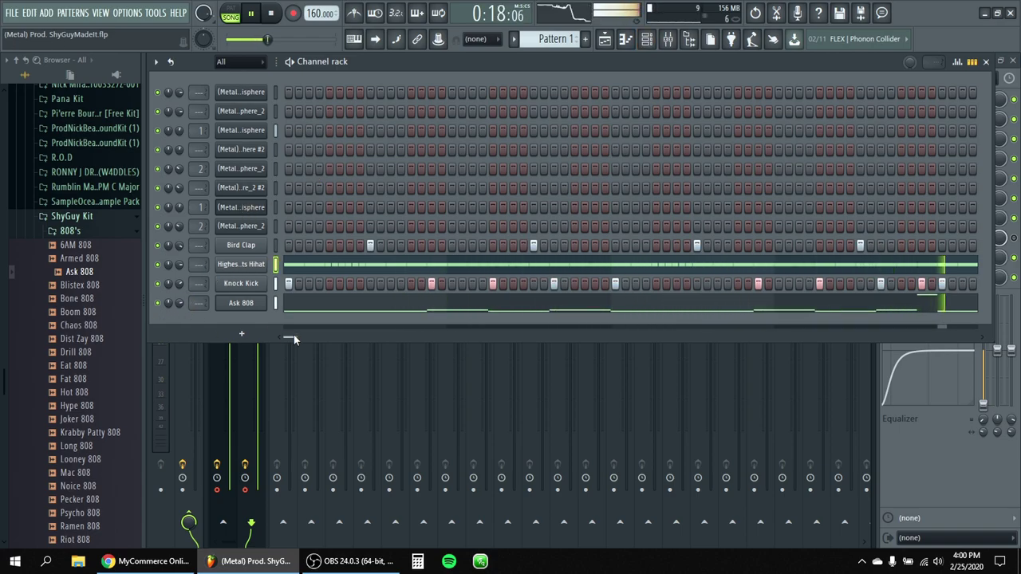
{"action": "left_click", "coordinate": [323, 269]}
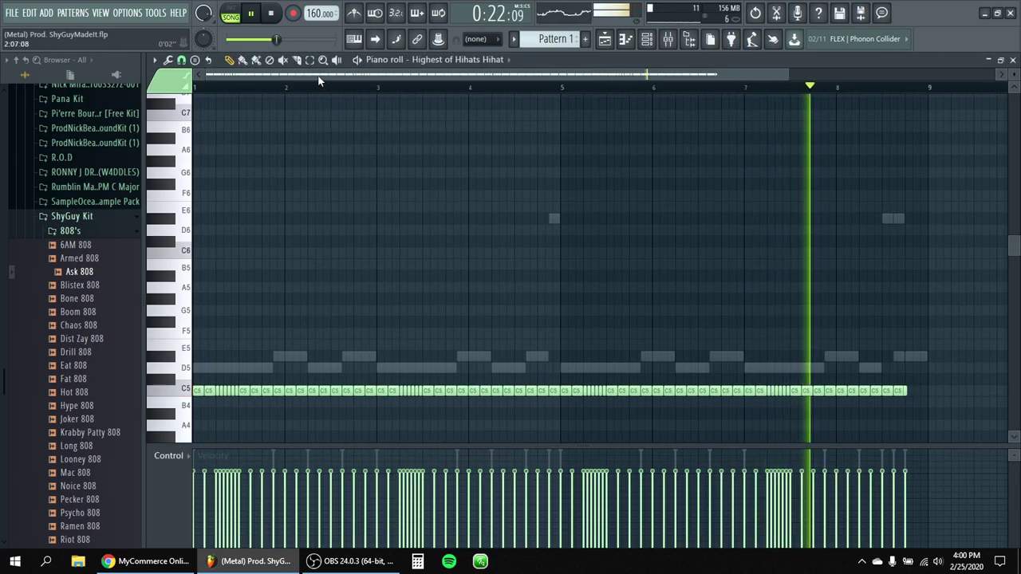
{"action": "scroll", "coordinate": [214, 367], "scroll_direction": "up", "scroll_amount": 3}
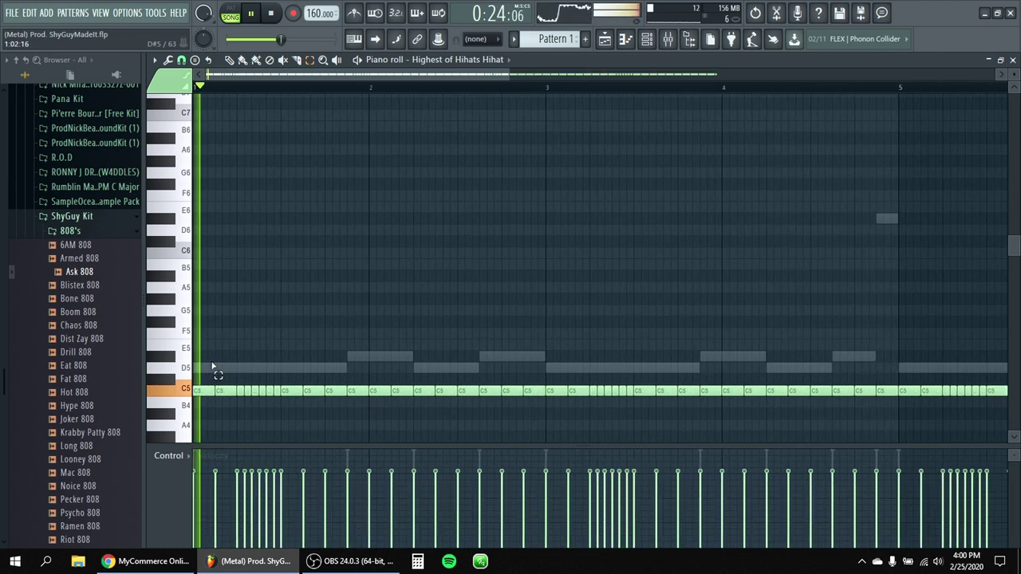
{"action": "left_click_drag", "start_coordinate": [242, 389], "coordinate": [275, 408]}
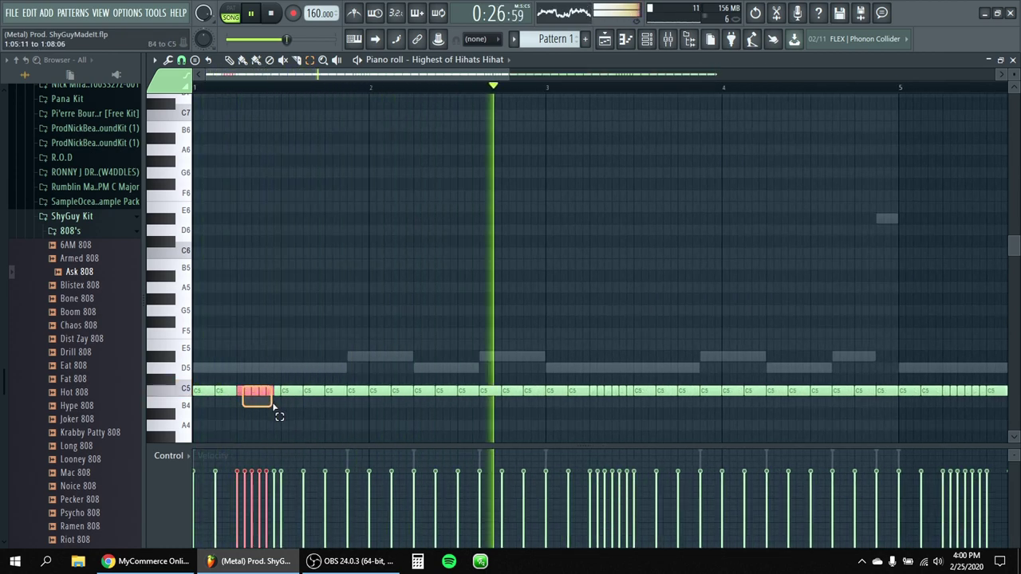
{"action": "left_click", "coordinate": [182, 60]}
{"action": "left_click", "coordinate": [207, 158]}
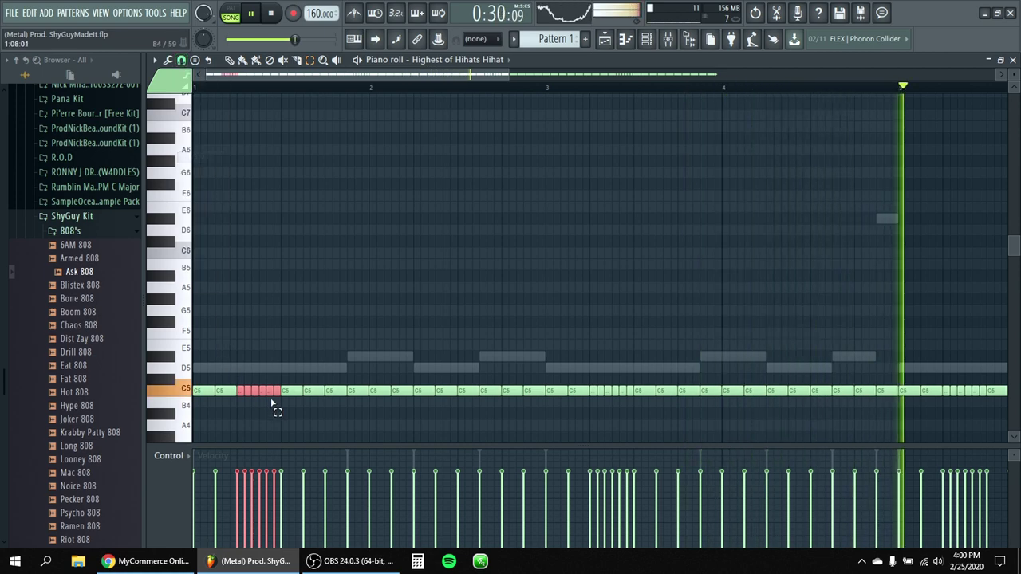
{"action": "key", "text": "ctrl+shift+r"}
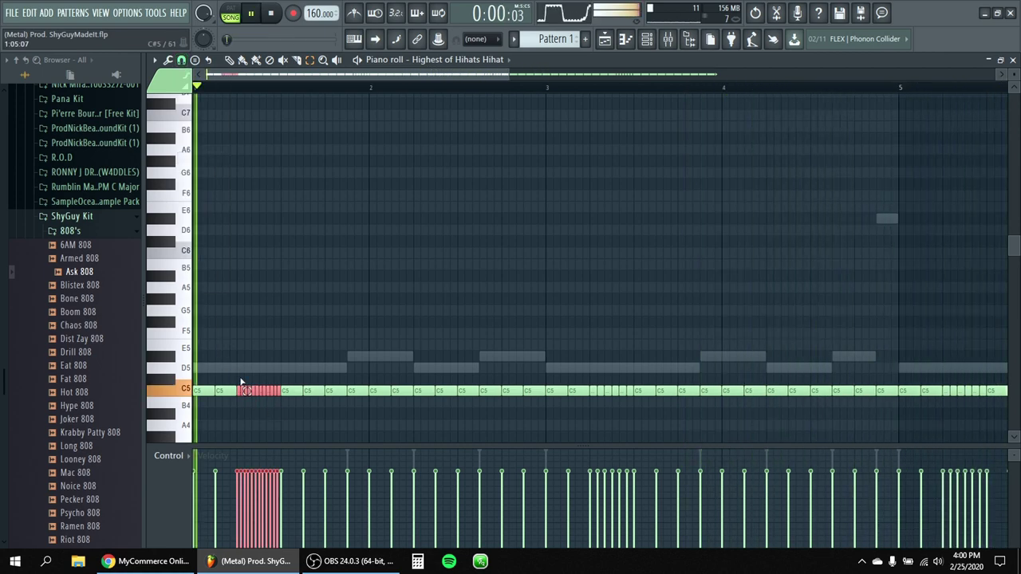
{"action": "left_click_drag", "start_coordinate": [593, 375], "coordinate": [635, 415]}
{"action": "left_click", "coordinate": [624, 392]}
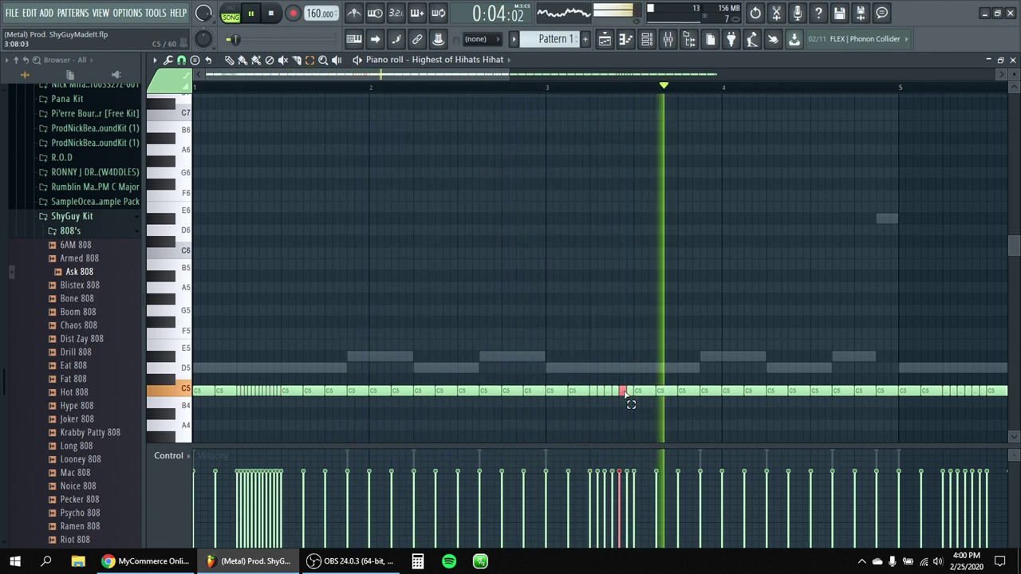
{"action": "left_click", "coordinate": [622, 372]}
Replace the hi-hat notes in bars 5 to 8 with a duplicate of bars 1 to 4.
{"action": "scroll", "coordinate": [702, 394], "scroll_direction": "right", "scroll_amount": 2}
{"action": "scroll", "coordinate": [636, 400], "scroll_direction": "down", "scroll_amount": 3}
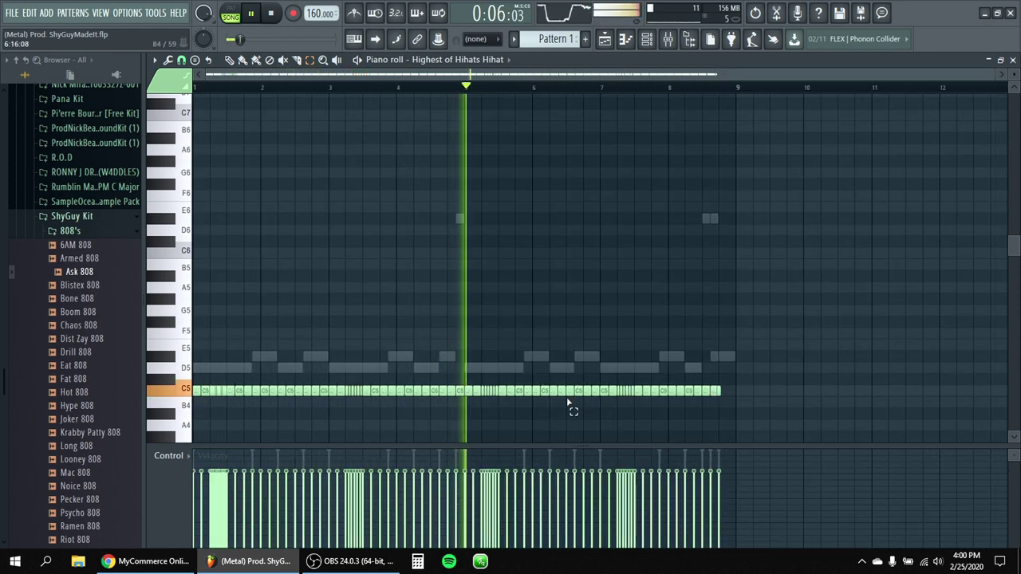
{"action": "left_click_drag", "start_coordinate": [471, 382], "coordinate": [809, 433]}
{"action": "key", "text": "Delete"}
{"action": "key", "text": "ctrl+b"}
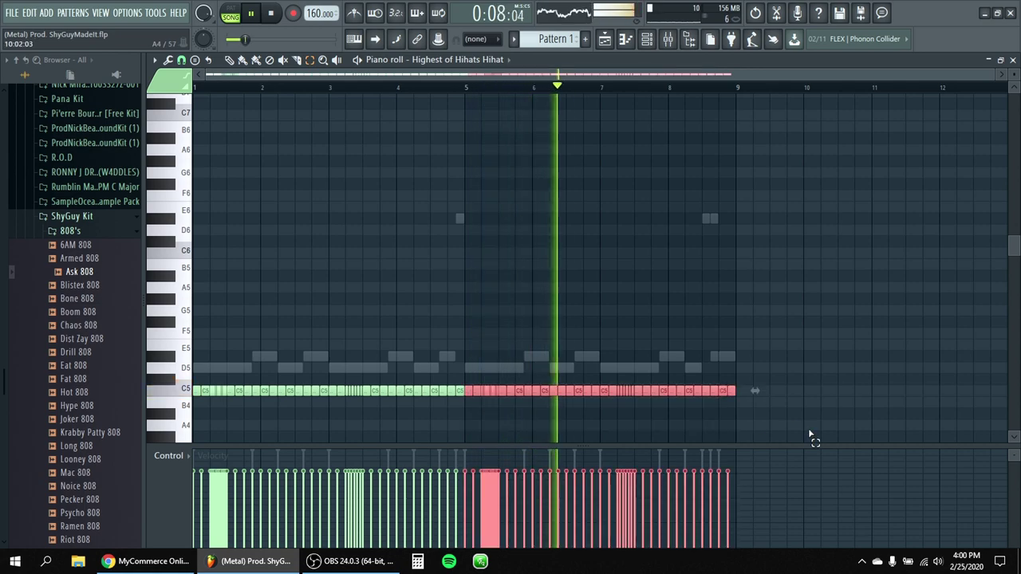
{"action": "left_click", "coordinate": [399, 261]}
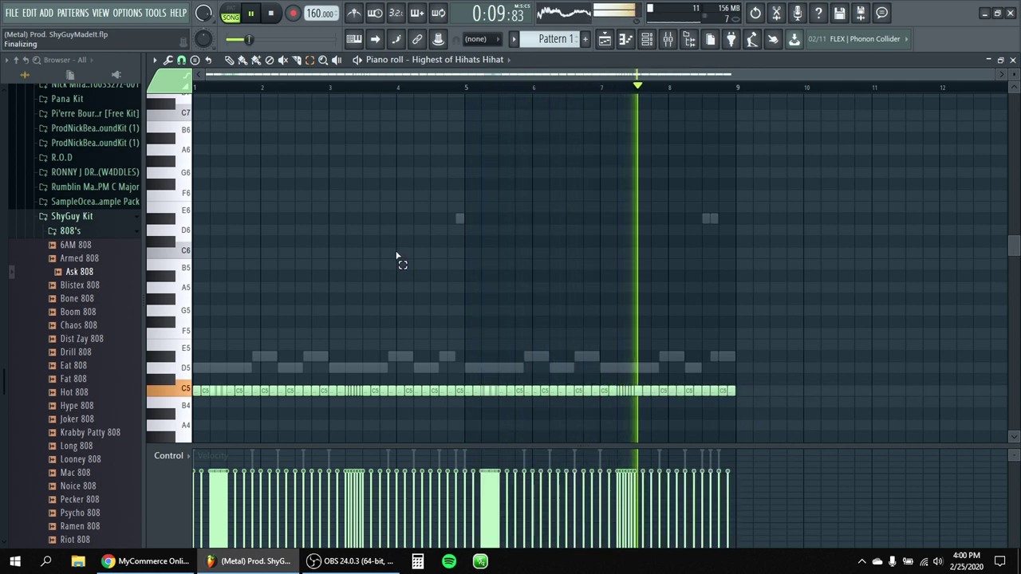
Chop the first hi-hat note of bar 3 into six short notes and delete the last two of them.
{"action": "left_click", "coordinate": [229, 61]}
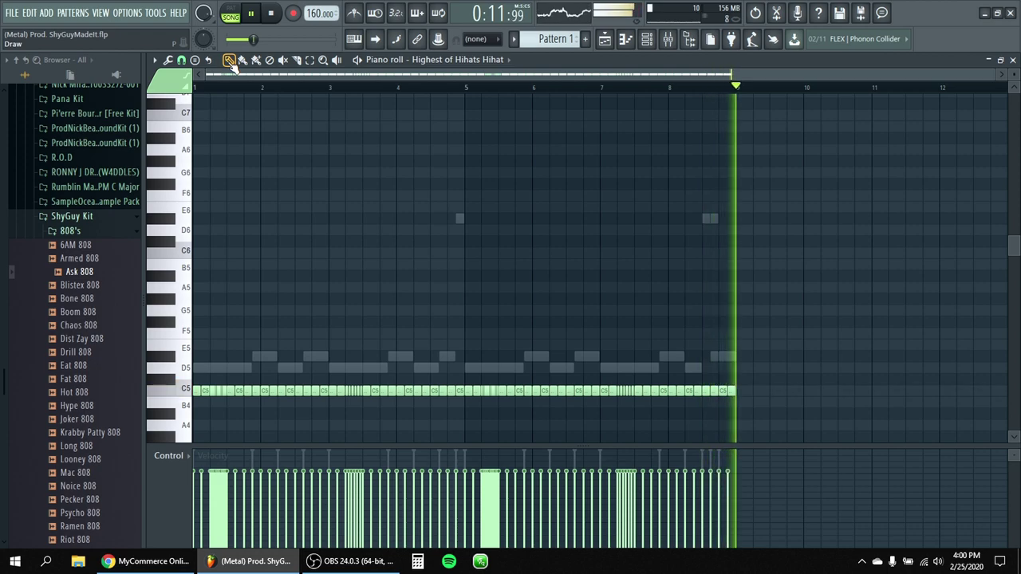
{"action": "left_click", "coordinate": [310, 61]}
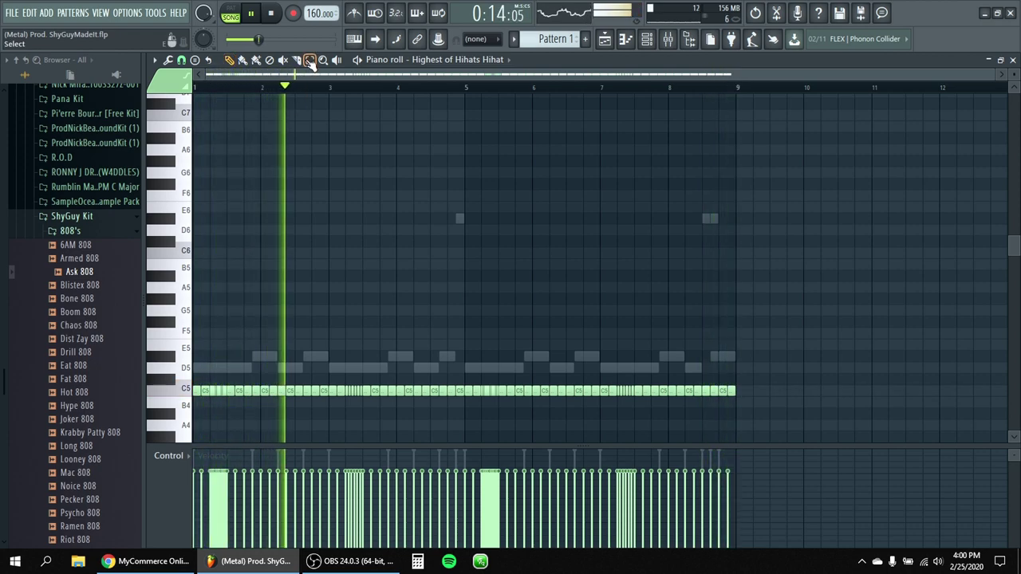
{"action": "scroll", "coordinate": [338, 385], "scroll_direction": "up", "scroll_amount": 2, "text": "ctrl"}
{"action": "left_click", "coordinate": [335, 389]}
{"action": "key", "text": "ctrl+u"}
{"action": "scroll", "coordinate": [343, 403], "scroll_direction": "up", "scroll_amount": 3, "text": "ctrl"}
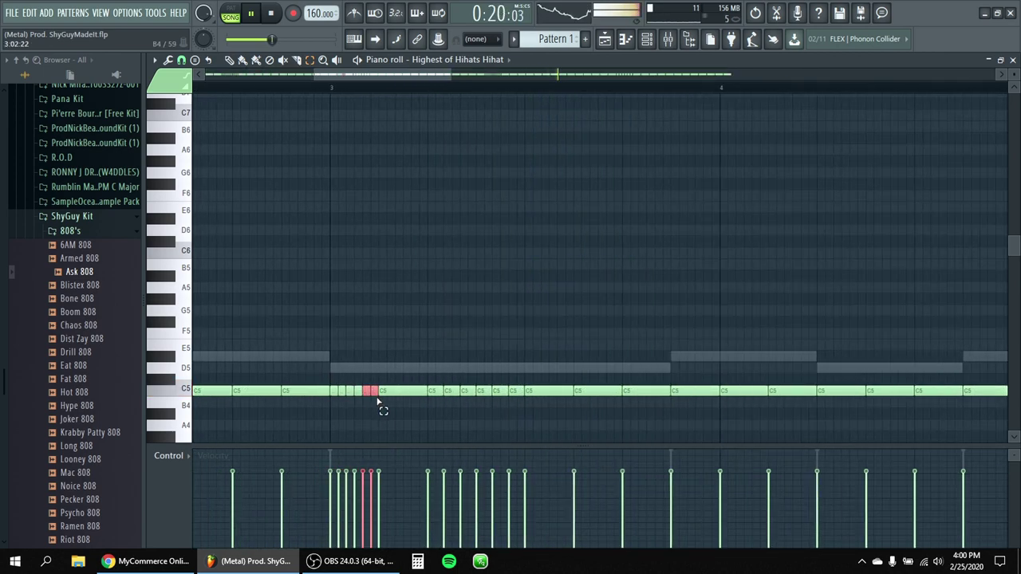
{"action": "scroll", "coordinate": [351, 402], "scroll_direction": "down", "scroll_amount": 3, "text": "ctrl"}
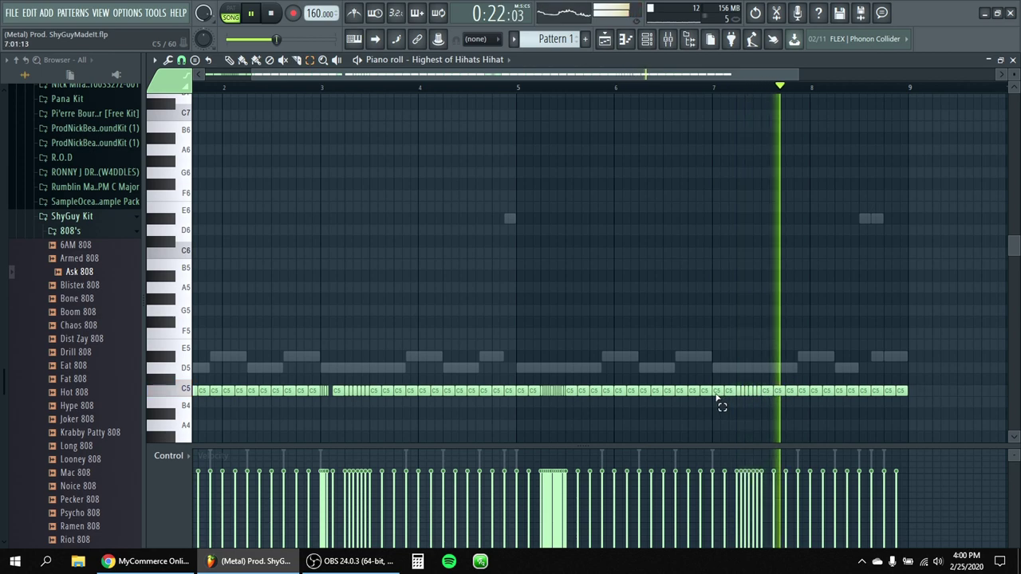
Turn the first hi-hat note of bar 7 into the same four-note roll with a gap after it, and save the project.
{"action": "left_click", "coordinate": [715, 394]}
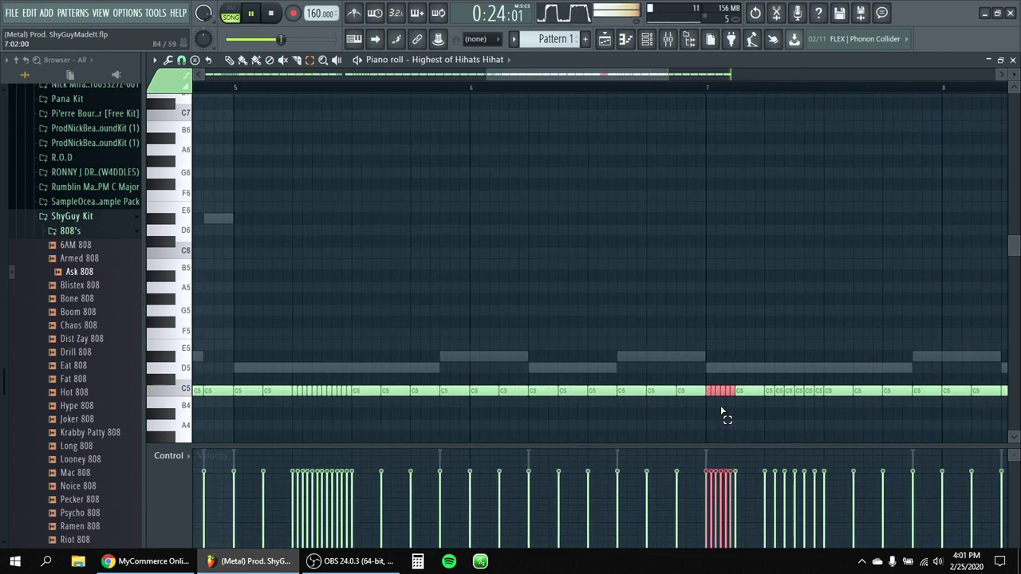
{"action": "scroll", "coordinate": [718, 415], "scroll_direction": "up", "scroll_amount": 3, "text": "ctrl"}
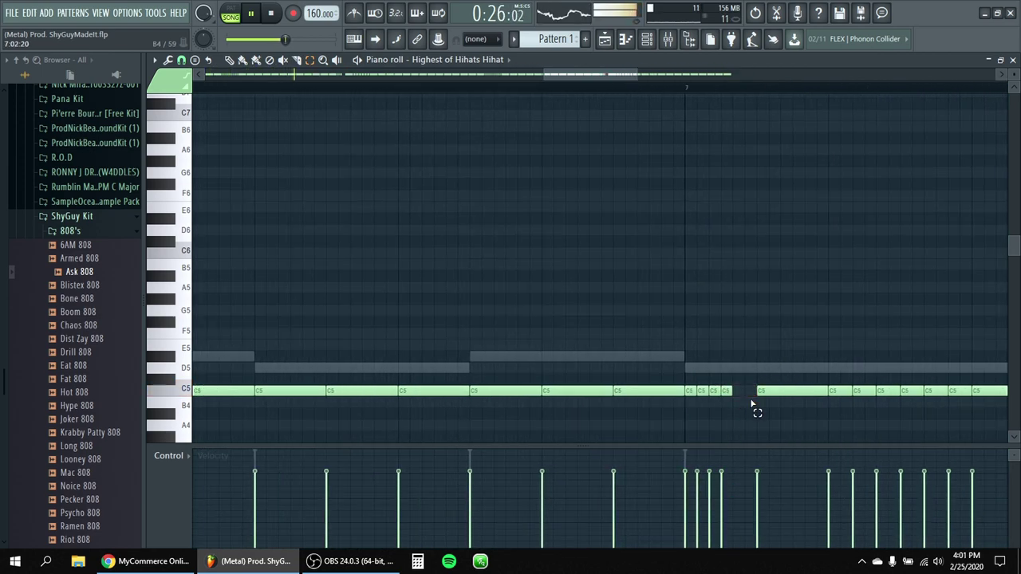
{"action": "scroll", "coordinate": [742, 403], "scroll_direction": "down", "scroll_amount": 3, "text": "ctrl"}
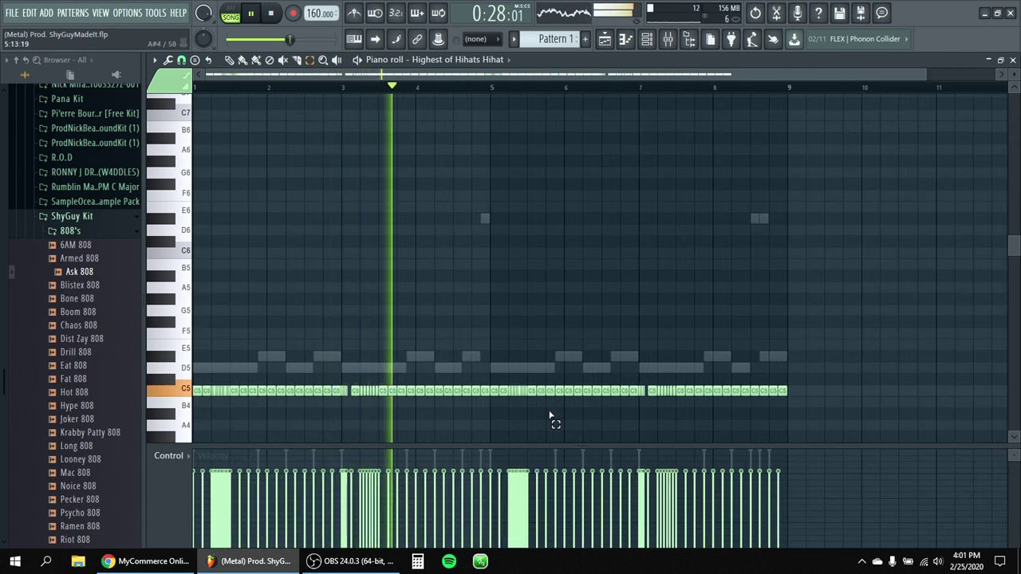
{"action": "key", "text": "ctrl+s"}
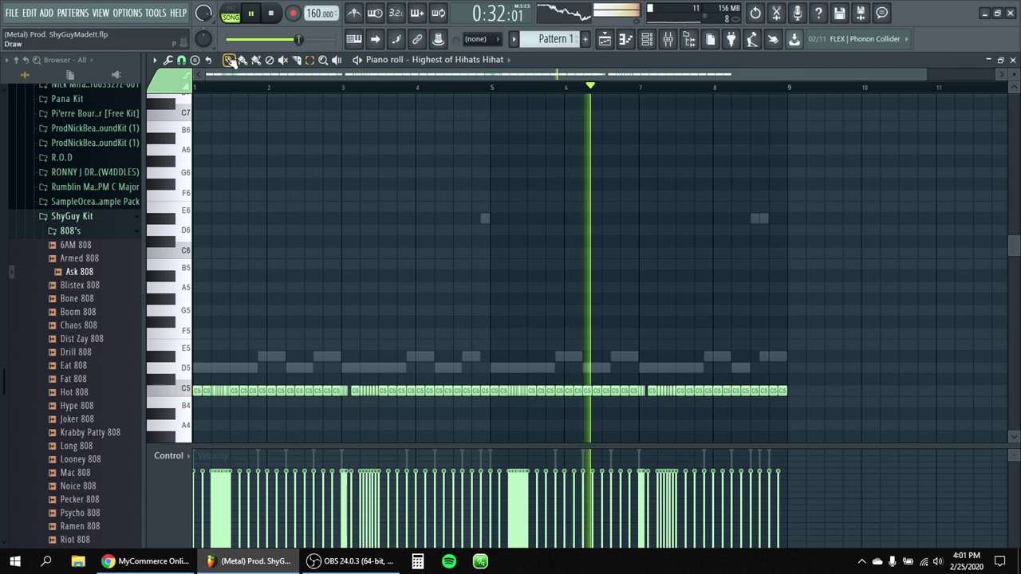
Add Gross Beat to effect slot 2 of the first Omnisphere mixer track and choose its Basic 10 time preset.
{"action": "left_click", "coordinate": [646, 40]}
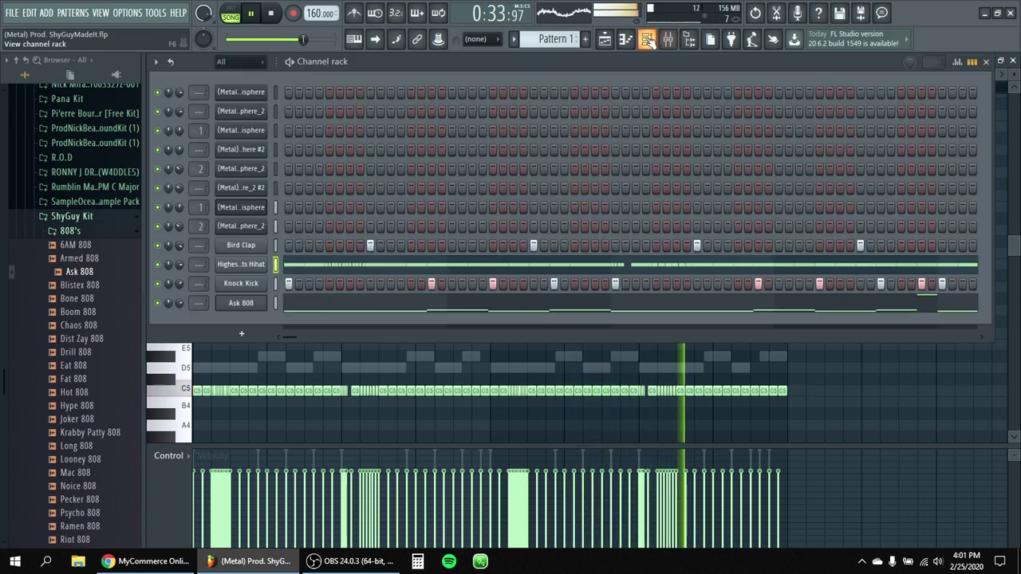
{"action": "left_click", "coordinate": [604, 41]}
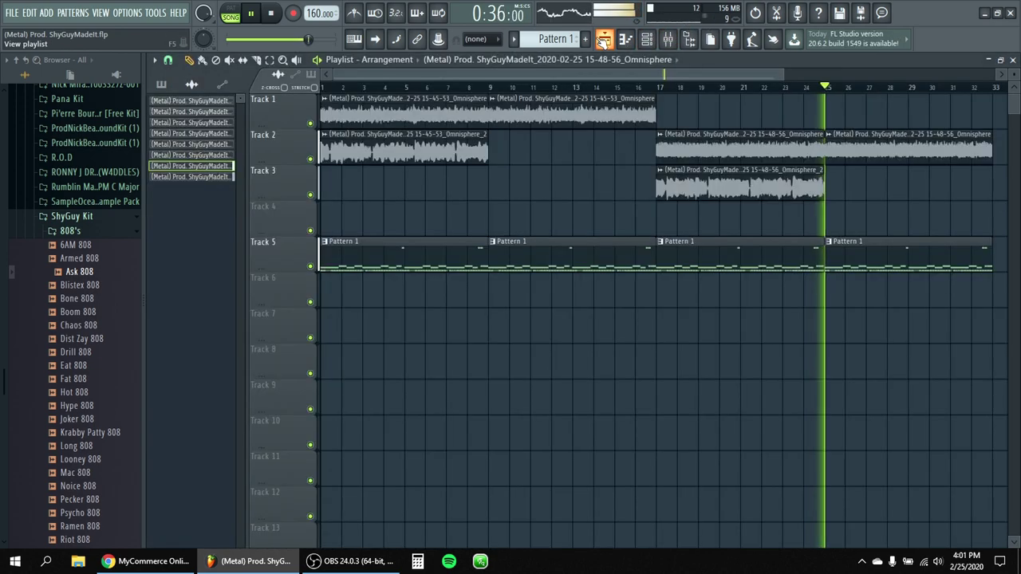
{"action": "left_click", "coordinate": [668, 40]}
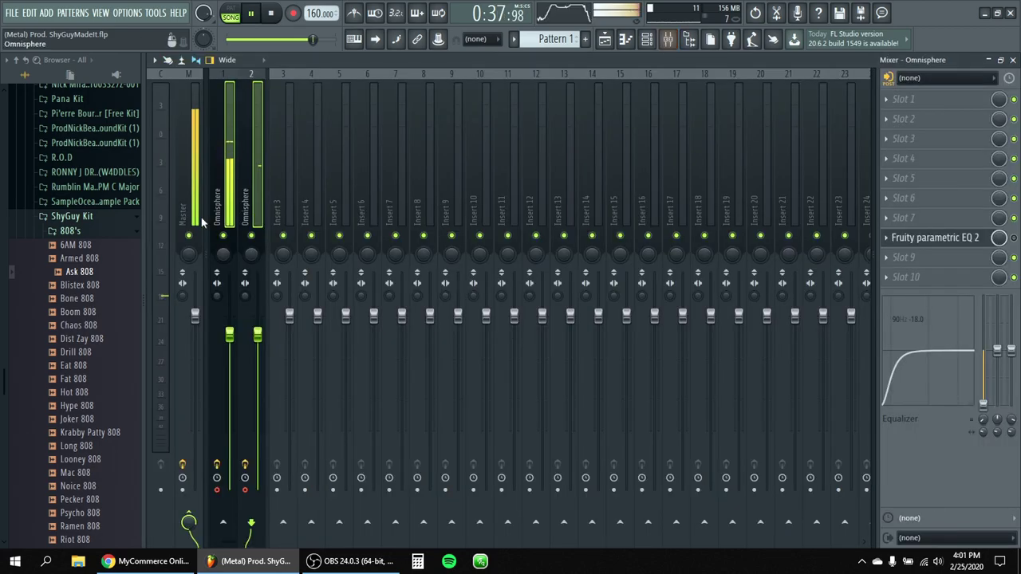
{"action": "left_click", "coordinate": [232, 195]}
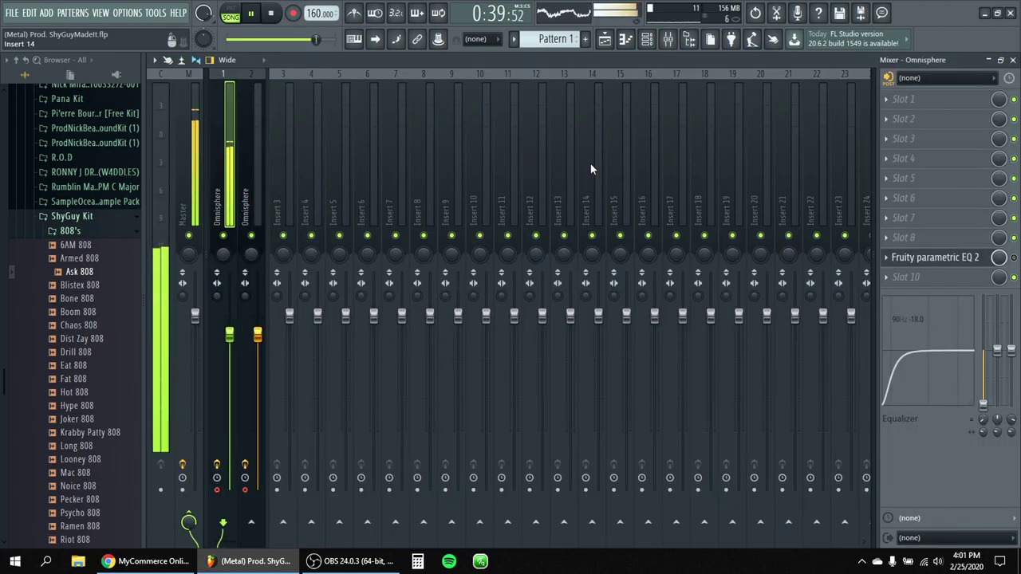
{"action": "left_click", "coordinate": [902, 122]}
{"action": "left_click", "coordinate": [804, 112]}
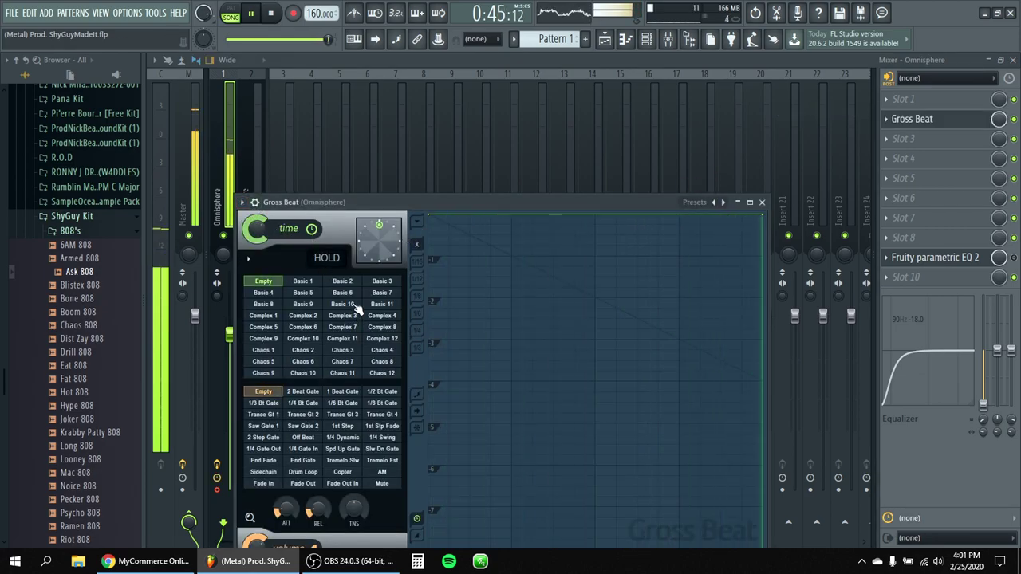
{"action": "left_click", "coordinate": [355, 307]}
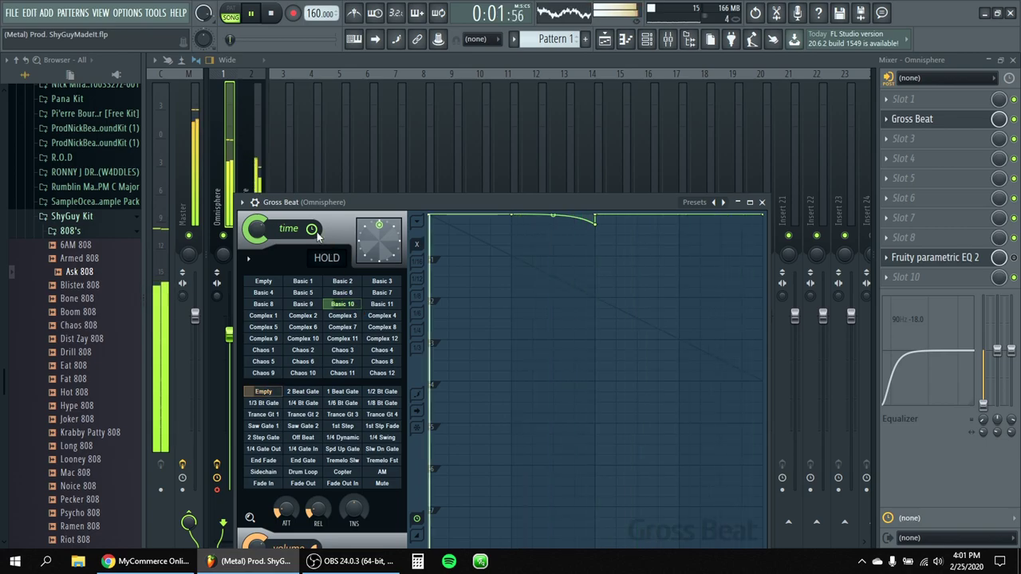
Add Gross Beat with the Basic 10 time preset to effect slot 2 of the second Omnisphere mixer track and restart playback.
{"action": "left_click", "coordinate": [252, 149]}
{"action": "left_click", "coordinate": [946, 117]}
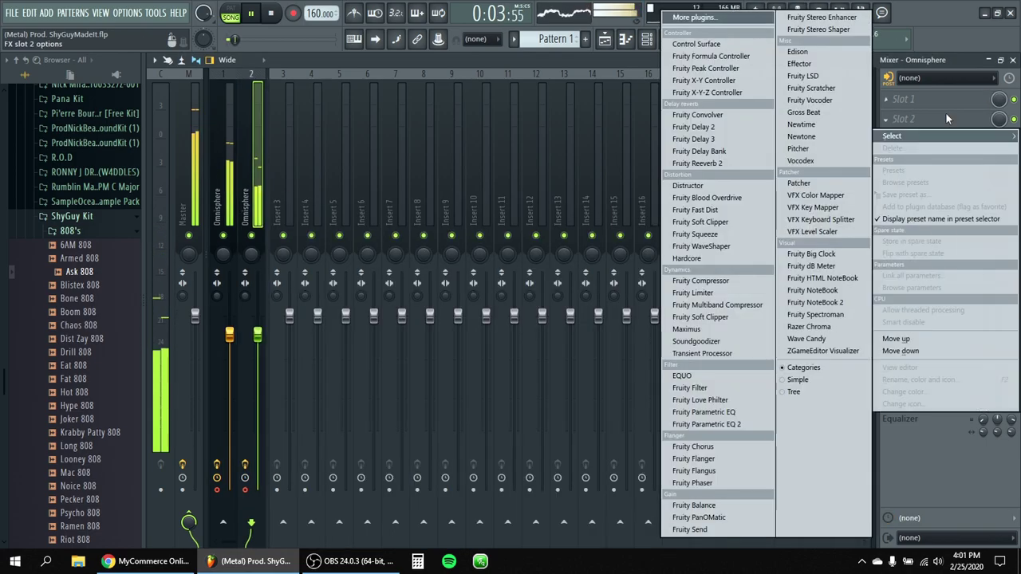
{"action": "left_click", "coordinate": [841, 113]}
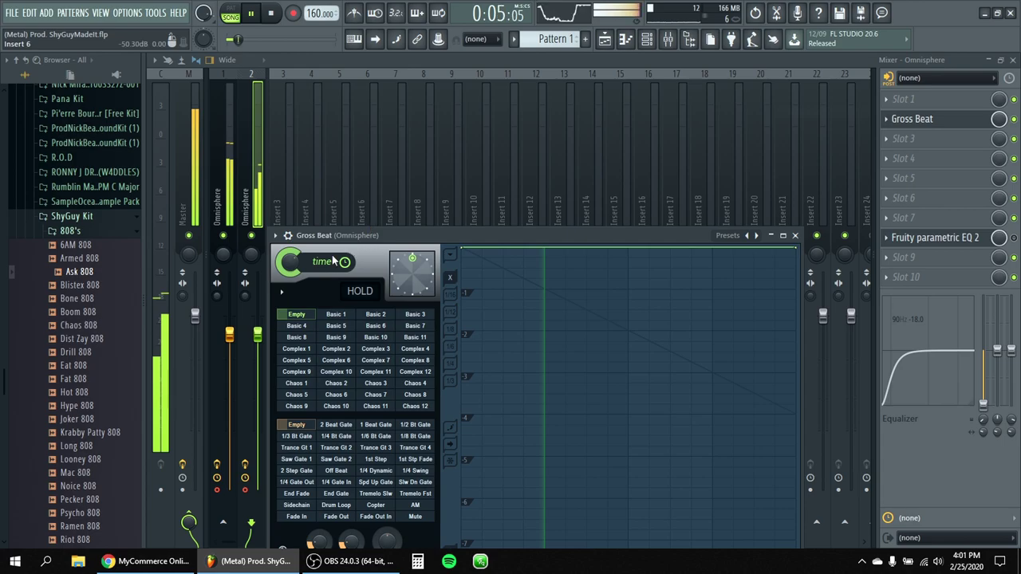
{"action": "key", "text": "space"}
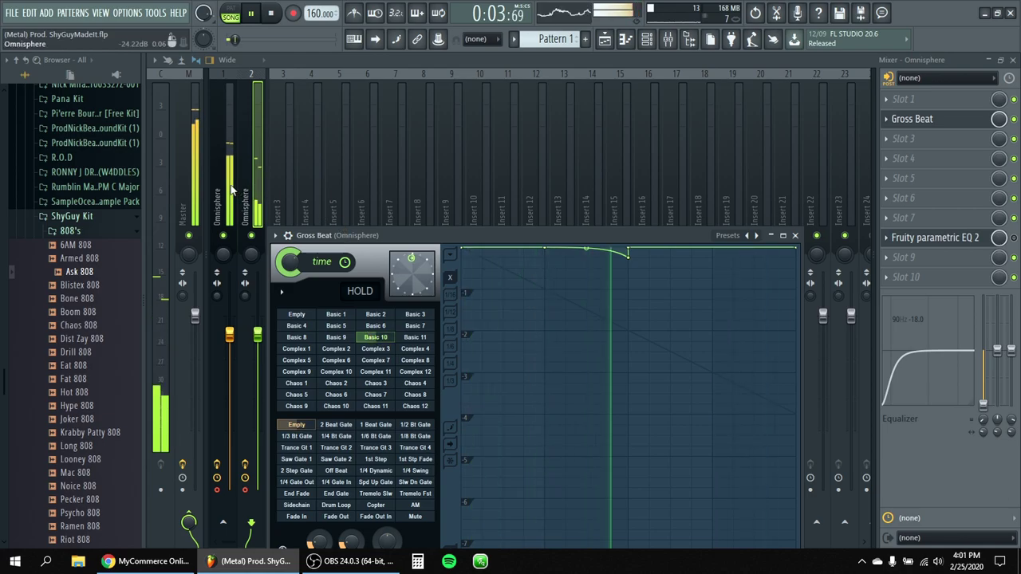
Check the Gross Beat effect on the first Omnisphere mixer track and return to the playlist.
{"action": "left_click", "coordinate": [229, 192]}
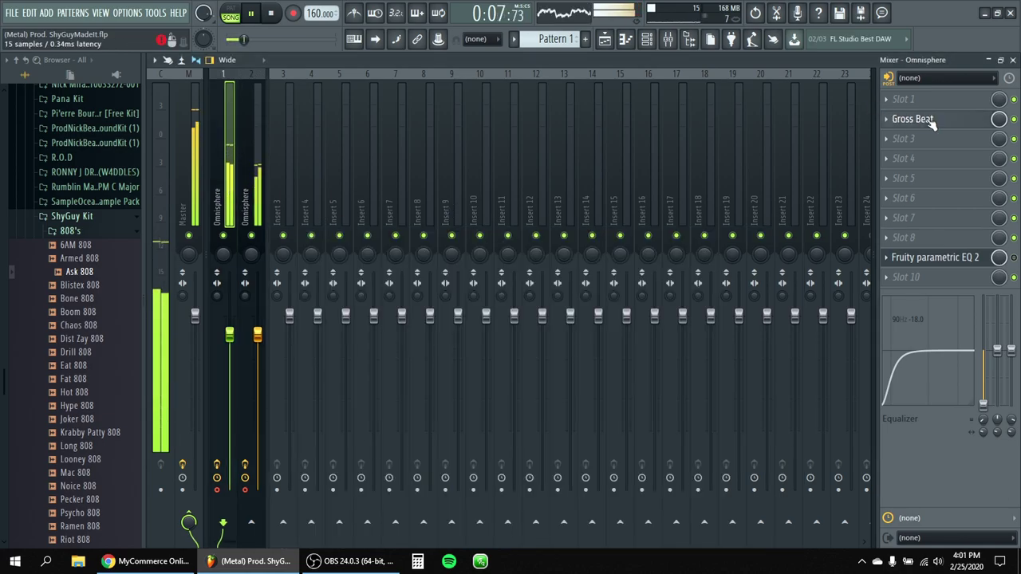
{"action": "left_click", "coordinate": [932, 120]}
{"action": "left_click", "coordinate": [931, 120]}
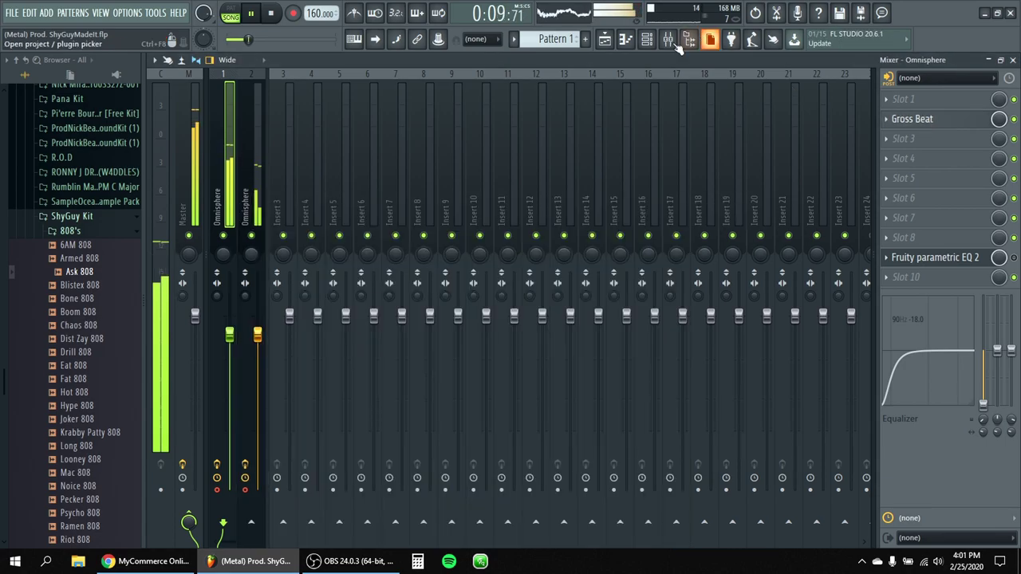
{"action": "left_click", "coordinate": [606, 43]}
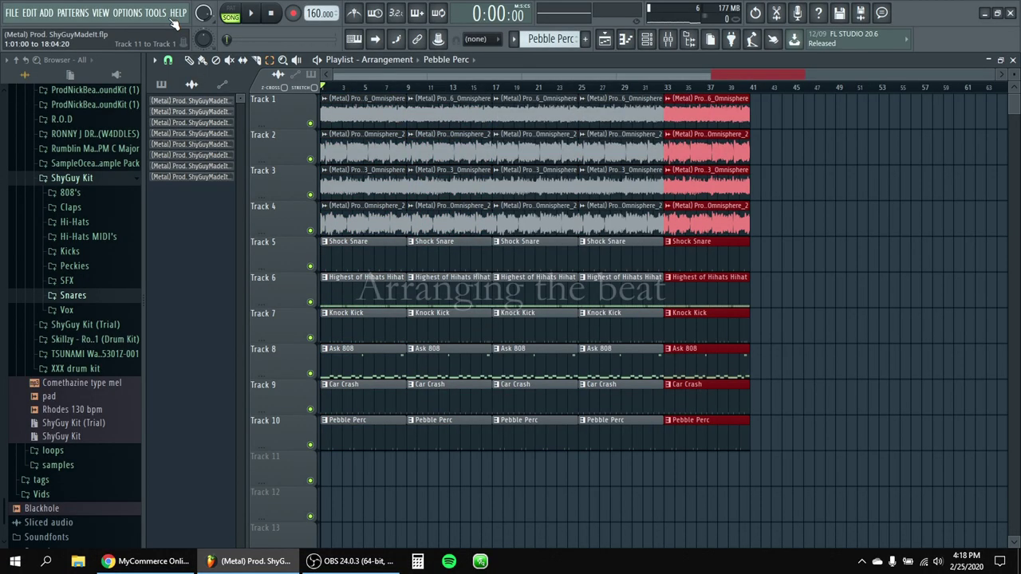
Mute all drum clips in bars 1 to 16, keeping only track 3's melody in bars 1 to 8 and tracks 1 and 2 in bars 9 to 16.
{"action": "left_click", "coordinate": [230, 60]}
{"action": "left_click", "coordinate": [787, 194]}
{"action": "key", "text": "space"}
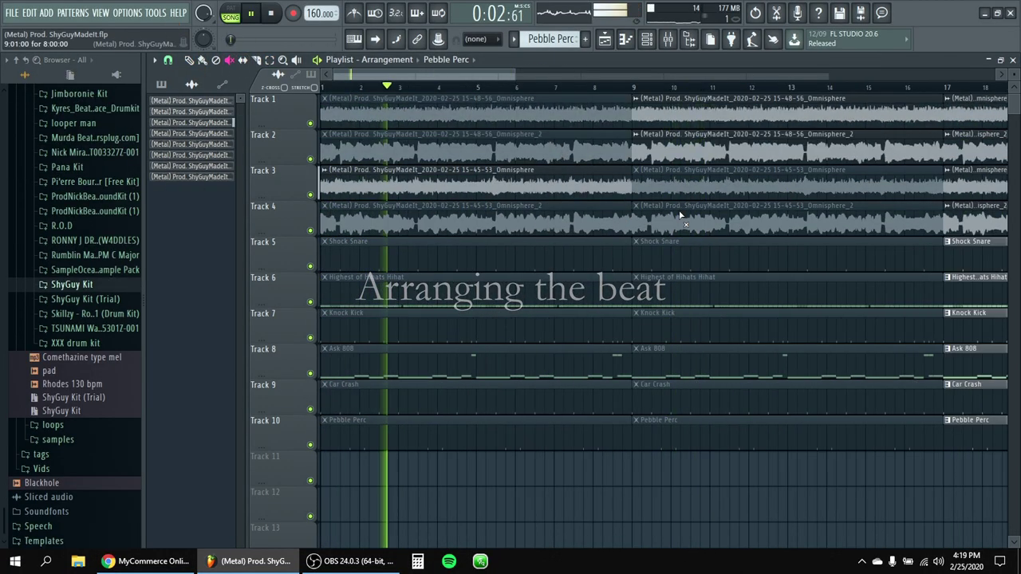
Continue muting clips in the remaining playlist sections, silencing the Omnisphere loops on tracks 3 and 4 from bar 25, and play the arrangement.
{"action": "left_click", "coordinate": [691, 191]}
{"action": "scroll", "coordinate": [401, 231], "scroll_direction": "right", "scroll_amount": 5}
{"action": "left_click", "coordinate": [558, 225]}
{"action": "left_click", "coordinate": [893, 225]}
{"action": "left_click", "coordinate": [564, 431]}
{"action": "key", "text": "space"}
{"action": "key", "text": "space"}
Adjust the muting of the Shock Snare and Ask 808 clips in the playlist and play the section back.
{"action": "scroll", "coordinate": [372, 235], "scroll_direction": "left", "scroll_amount": 5}
{"action": "left_click", "coordinate": [495, 257]}
{"action": "left_click", "coordinate": [494, 364]}
{"action": "left_click_drag", "start_coordinate": [342, 364], "coordinate": [633, 375]}
{"action": "left_click_drag", "start_coordinate": [341, 257], "coordinate": [632, 257]}
{"action": "key", "text": "space"}
{"action": "key", "text": "space"}
Open the Highest of Hihats Hihat clip in the piano roll to inspect its notes, and return to the playlist.
{"action": "left_click", "coordinate": [547, 306]}
{"action": "double_click", "coordinate": [547, 306]}
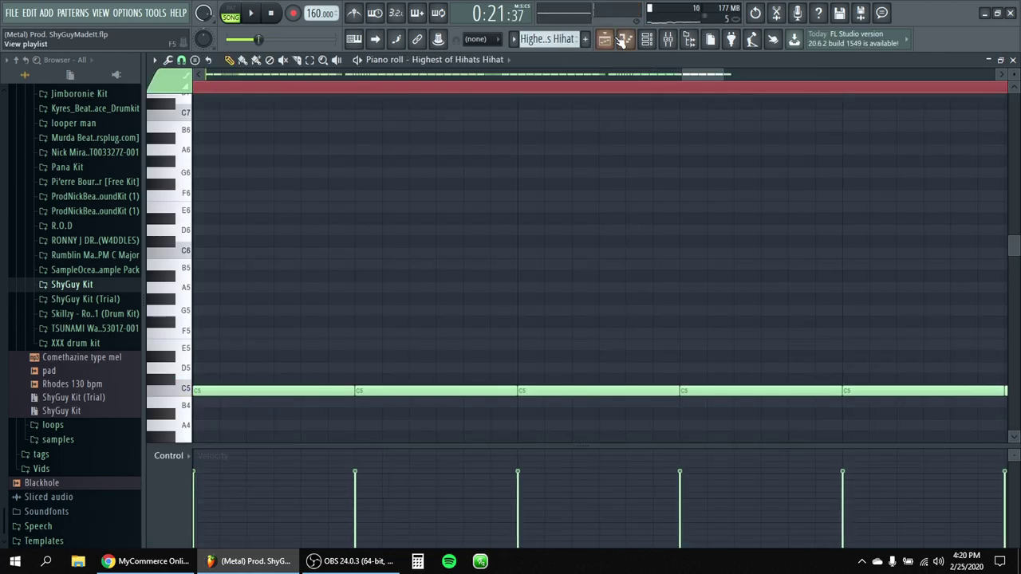
{"action": "key", "text": "F5"}
{"action": "key", "text": "space"}
Slice the clips on tracks 5 to 10 at the middle of bar 26 and at bar 27, and select the slices between.
{"action": "left_click", "coordinate": [256, 59]}
{"action": "scroll", "coordinate": [542, 419], "scroll_direction": "up", "scroll_amount": 4}
{"action": "key", "text": "space"}
{"action": "left_click_drag", "start_coordinate": [512, 250], "coordinate": [512, 453]}
{"action": "left_click_drag", "start_coordinate": [584, 249], "coordinate": [584, 453]}
{"action": "left_click_drag", "start_coordinate": [544, 248], "coordinate": [540, 456]}
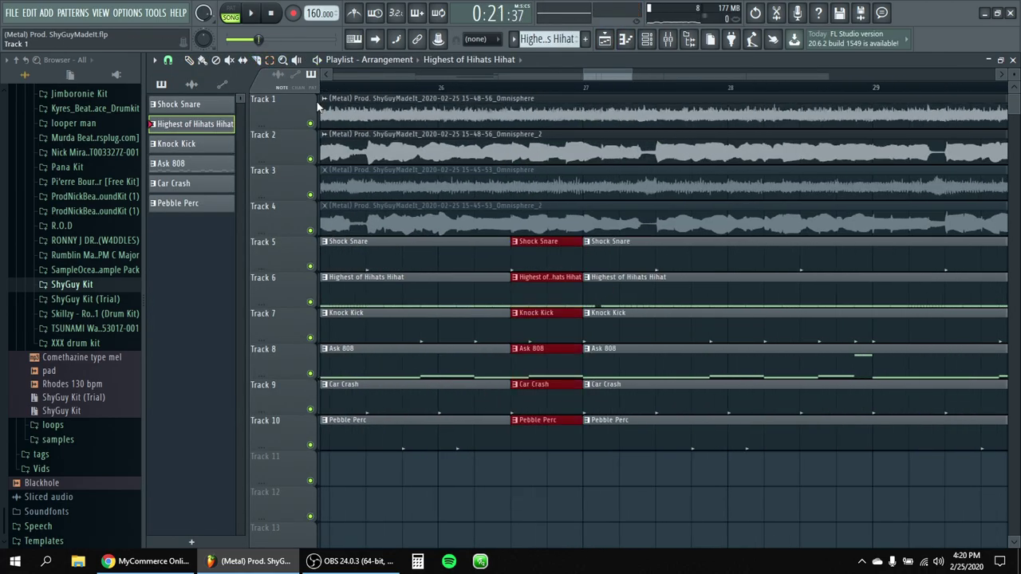
Clear the Knock Kick and Ask 808 slices from the second half of bar 26 and place one-beat pieces of them on tracks 11 and 12.
{"action": "left_click", "coordinate": [551, 335]}
{"action": "left_click", "coordinate": [572, 508]}
{"action": "left_click", "coordinate": [544, 364]}
{"action": "left_click", "coordinate": [526, 507]}
{"action": "scroll", "coordinate": [638, 383], "scroll_direction": "right", "scroll_amount": 3}
{"action": "scroll", "coordinate": [638, 383], "scroll_direction": "left", "scroll_amount": 4}
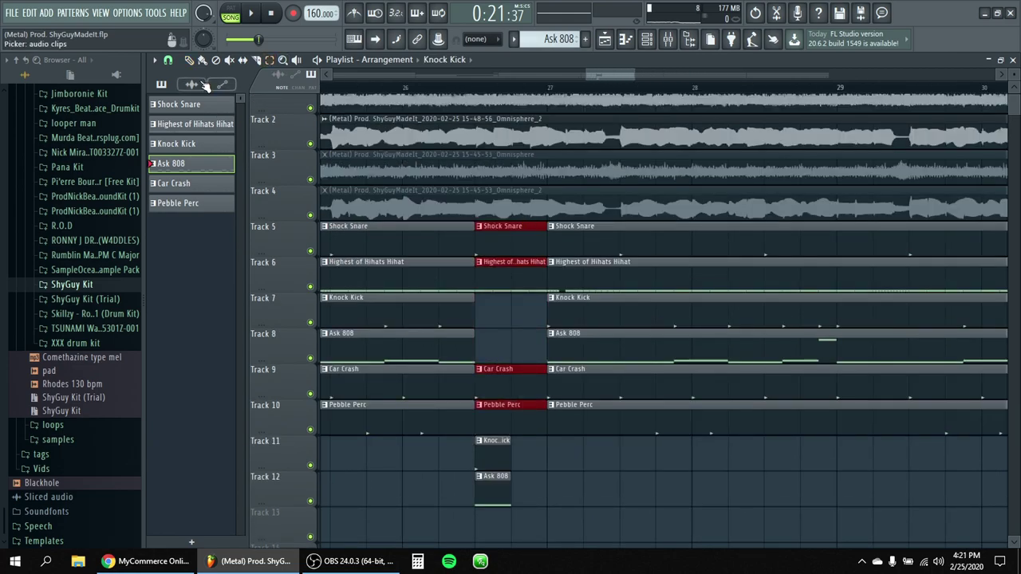
Shorten the selected slices in the second half of bar 26 to one beat and duplicate them into the next beat.
{"action": "left_click_drag", "start_coordinate": [546, 263], "coordinate": [511, 264]}
{"action": "key", "text": "ctrl+b"}
{"action": "key", "text": "space"}
Mute the hi-hat, Car Crash, Ask 808 and chosen snare, kick and perc pieces in the second half of bar 26, checking by playback.
{"action": "left_click", "coordinate": [229, 60]}
{"action": "left_click_drag", "start_coordinate": [547, 292], "coordinate": [547, 505]}
{"action": "key", "text": "space"}
{"action": "key", "text": "space"}
{"action": "left_click", "coordinate": [572, 506]}
{"action": "left_click", "coordinate": [567, 298]}
{"action": "key", "text": "space"}
{"action": "key", "text": "space"}
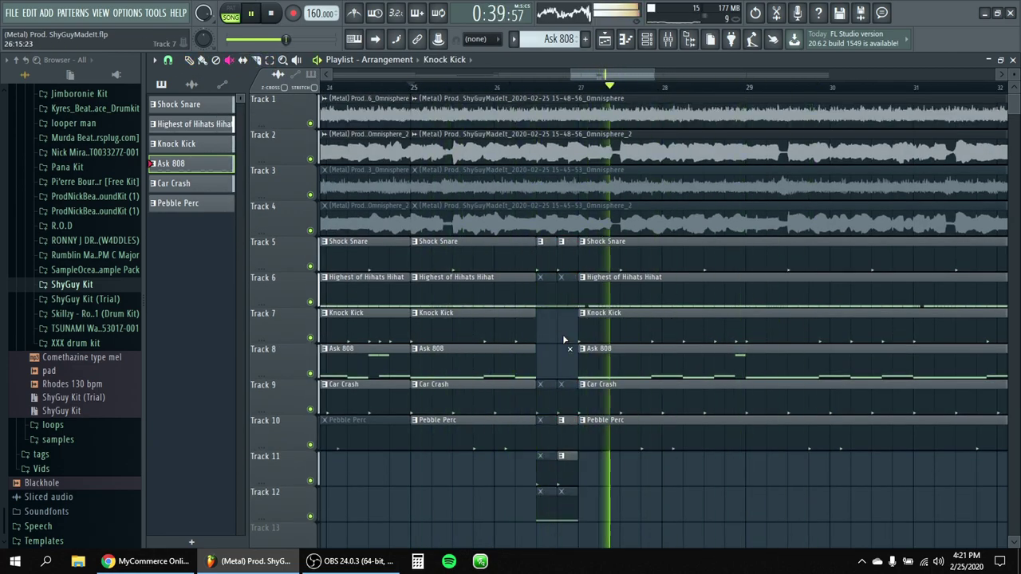
Slice the Omnisphere clips on tracks 1 and 2 around the second half of bar 26 and mute the slices in between.
{"action": "scroll", "coordinate": [584, 358], "scroll_direction": "up", "scroll_amount": 3}
{"action": "left_click", "coordinate": [257, 60]}
{"action": "left_click_drag", "start_coordinate": [581, 102], "coordinate": [591, 178]}
{"action": "left_click", "coordinate": [229, 60]}
{"action": "left_click", "coordinate": [555, 255]}
{"action": "left_click_drag", "start_coordinate": [549, 113], "coordinate": [549, 146]}
From bar 33, mute the Omnisphere clips on tracks 1 and 2, one Knock Kick clip, and the Car Crash and Pebble Perc clips.
{"action": "scroll", "coordinate": [551, 146], "scroll_direction": "down", "scroll_amount": 3}
{"action": "left_click_drag", "start_coordinate": [843, 145], "coordinate": [843, 105]}
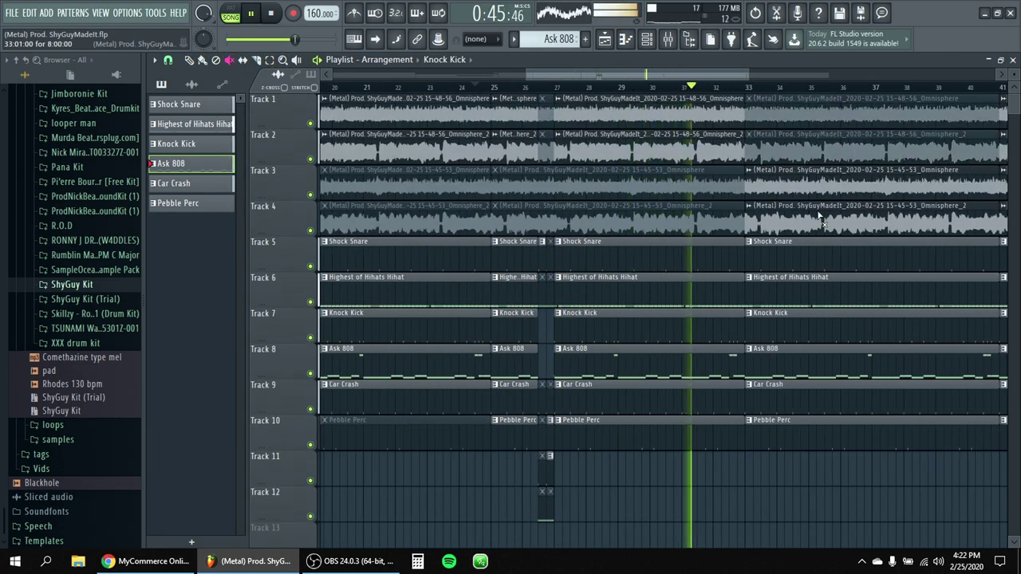
{"action": "left_click", "coordinate": [806, 326]}
{"action": "left_click_drag", "start_coordinate": [805, 391], "coordinate": [805, 427]}
{"action": "scroll", "coordinate": [723, 268], "scroll_direction": "right", "scroll_amount": 3}
{"action": "left_click_drag", "start_coordinate": [677, 389], "coordinate": [677, 416]}
{"action": "scroll", "coordinate": [604, 211], "scroll_direction": "up", "scroll_amount": 3}
Play the end of the section and slice the clips on tracks 6 to 10 in bar 48.
{"action": "left_click", "coordinate": [256, 60]}
{"action": "key", "text": "space"}
{"action": "key", "text": "space"}
{"action": "scroll", "coordinate": [571, 209], "scroll_direction": "right", "scroll_amount": 4}
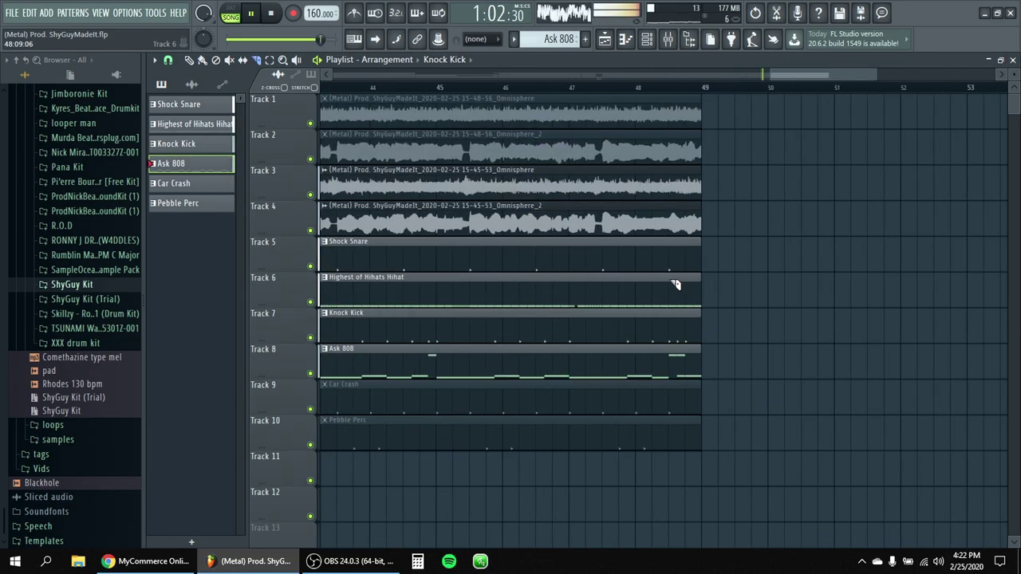
{"action": "left_click_drag", "start_coordinate": [660, 279], "coordinate": [660, 447]}
Select the clips of the full drum section from bar 17 to bar 49 and duplicate them after it.
{"action": "scroll", "coordinate": [683, 383], "scroll_direction": "down", "scroll_amount": 5}
{"action": "left_click", "coordinate": [270, 60]}
{"action": "left_click_drag", "start_coordinate": [504, 96], "coordinate": [861, 524]}
{"action": "key", "text": "ctrl+b"}
Clear the ends of the drum and 808 clips in bar 48 to leave a break before bar 49.
{"action": "scroll", "coordinate": [538, 442], "scroll_direction": "up", "scroll_amount": 3}
{"action": "scroll", "coordinate": [341, 391], "scroll_direction": "up", "scroll_amount": 2}
{"action": "left_click_drag", "start_coordinate": [627, 249], "coordinate": [604, 443]}
{"action": "left_click_drag", "start_coordinate": [635, 328], "coordinate": [609, 327]}
{"action": "mouse_move", "coordinate": [609, 259]}
{"action": "left_mouse_down"}
{"action": "mouse_move", "coordinate": [635, 260]}
{"action": "mouse_move", "coordinate": [607, 325]}
{"action": "mouse_move", "coordinate": [607, 363]}
{"action": "left_mouse_up"}
{"action": "scroll", "coordinate": [631, 294], "scroll_direction": "down", "scroll_amount": 3}
Copy the short Shock Snare and Ask 808 lead-in pieces before bar 17 and place them right before bar 49.
{"action": "scroll", "coordinate": [620, 266], "scroll_direction": "left", "scroll_amount": 5}
{"action": "scroll", "coordinate": [614, 271], "scroll_direction": "up", "scroll_amount": 1}
{"action": "key", "text": "ctrl+c"}
{"action": "scroll", "coordinate": [718, 399], "scroll_direction": "down", "scroll_amount": 3}
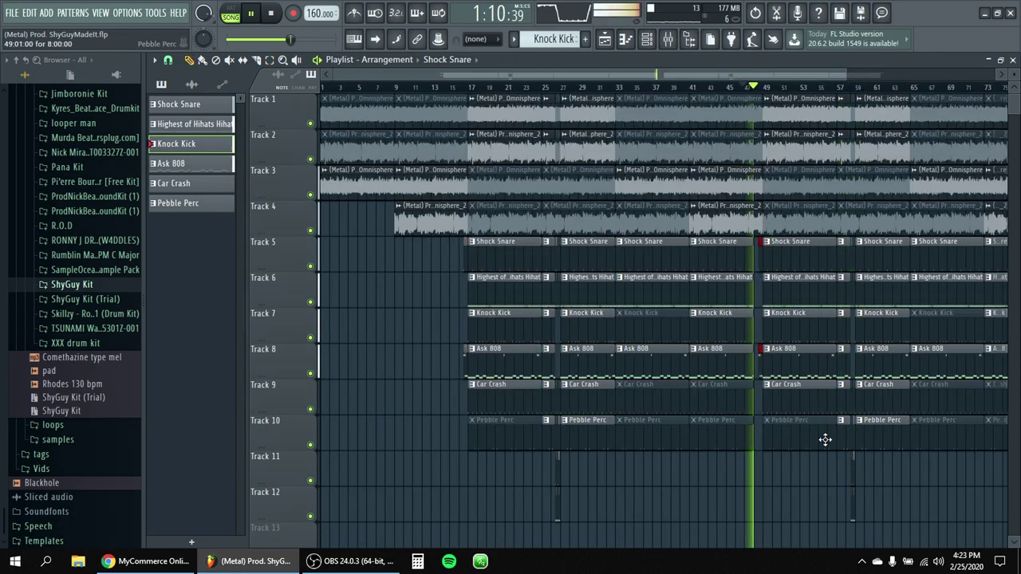
Place short lead-in pieces on tracks 6 and 9 in the second half of bar 80.
{"action": "scroll", "coordinate": [825, 439], "scroll_direction": "right", "scroll_amount": 3}
{"action": "left_click", "coordinate": [190, 60]}
{"action": "scroll", "coordinate": [878, 268], "scroll_direction": "up", "scroll_amount": 4}
{"action": "left_click_drag", "start_coordinate": [866, 268], "coordinate": [888, 268]}
{"action": "scroll", "coordinate": [605, 440], "scroll_direction": "down", "scroll_amount": 5}
Delete the muted Car Crash, Knock Kick and Omnisphere clips from the arrangement.
{"action": "right_click", "coordinate": [527, 399]}
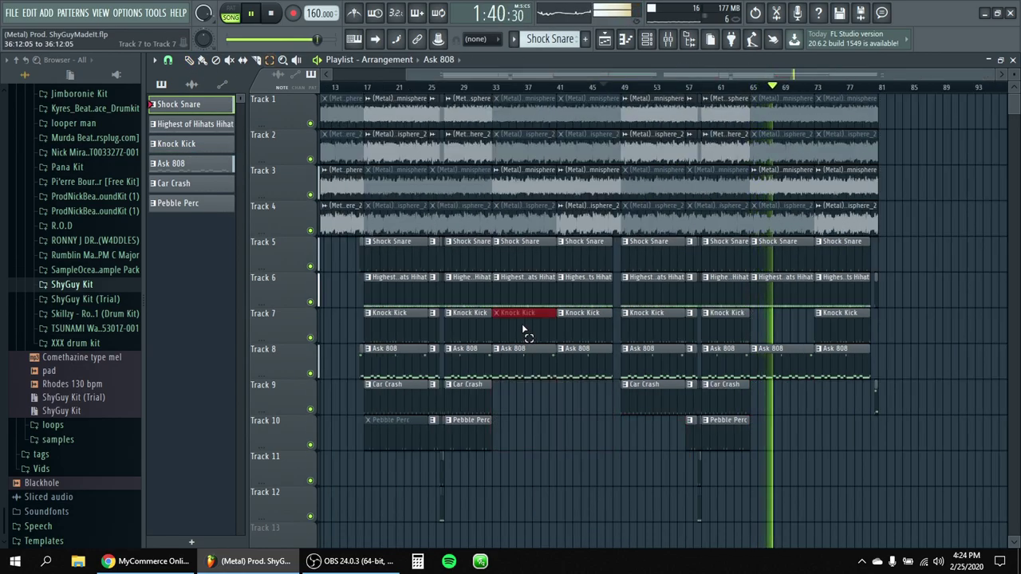
{"action": "right_click", "coordinate": [527, 332]}
{"action": "right_click", "coordinate": [449, 187]}
{"action": "right_click", "coordinate": [556, 131]}
{"action": "right_click", "coordinate": [718, 196]}
{"action": "right_click", "coordinate": [796, 151]}
Extend the song with a drum section from bar 81, duplicate it from bar 97, and delete the surplus clips at the end.
{"action": "left_click_drag", "start_coordinate": [832, 164], "coordinate": [989, 437]}
{"action": "scroll", "coordinate": [805, 356], "scroll_direction": "up", "scroll_amount": 4}
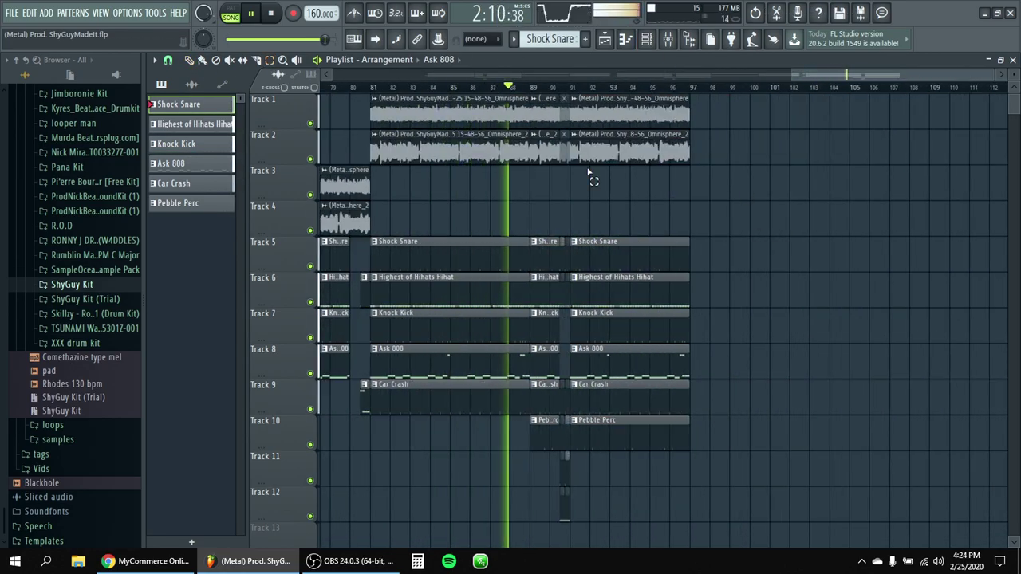
{"action": "key", "text": "ctrl+b"}
{"action": "left_click_drag", "start_coordinate": [791, 95], "coordinate": [955, 463]}
{"action": "key", "text": "Delete"}
Inspect the Gross Beat in the master's slot 2 and automate its mix level with an automation clip in the playlist.
{"action": "key", "text": "space"}
{"action": "left_click", "coordinate": [464, 87]}
{"action": "key", "text": "F9"}
{"action": "left_click", "coordinate": [912, 118]}
{"action": "left_click", "coordinate": [209, 169]}
{"action": "left_click", "coordinate": [730, 169]}
{"action": "right_click", "coordinate": [998, 119]}
{"action": "left_click", "coordinate": [604, 39]}
{"action": "right_click", "coordinate": [539, 536]}
{"action": "key", "text": "ctrl+b"}
Inspect the Gross Beat in the master's slot 4 and create an automation clip for its mix level.
{"action": "key", "text": "F9"}
{"action": "left_click", "coordinate": [913, 158]}
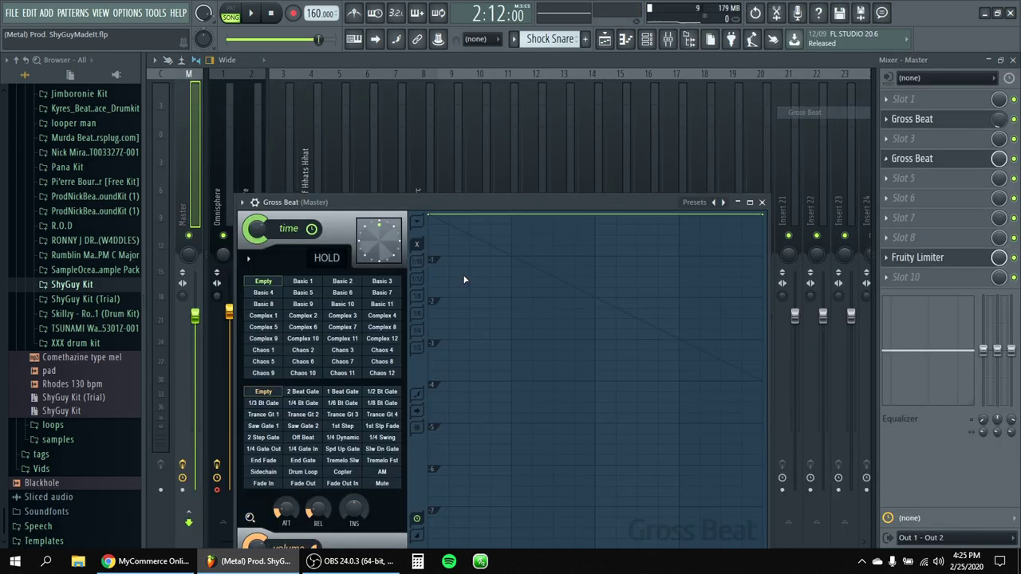
{"action": "left_click", "coordinate": [777, 203]}
{"action": "right_click", "coordinate": [998, 158]}
{"action": "left_click", "coordinate": [971, 245]}
Add and adjust points on the Gross Beat mix level automation near the end of the song, and play it back.
{"action": "key", "text": "F5"}
{"action": "scroll", "coordinate": [811, 158], "scroll_direction": "down", "scroll_amount": 3}
{"action": "left_click_drag", "start_coordinate": [811, 157], "coordinate": [960, 160]}
{"action": "right_click", "coordinate": [475, 463]}
{"action": "right_click", "coordinate": [475, 441]}
{"action": "right_click", "coordinate": [515, 446]}
{"action": "right_click", "coordinate": [475, 442]}
{"action": "left_click", "coordinate": [492, 450]}
{"action": "right_click", "coordinate": [495, 463]}
{"action": "right_click", "coordinate": [495, 442]}
{"action": "key", "text": "space"}
{"action": "left_click_drag", "start_coordinate": [635, 442], "coordinate": [652, 460]}
Create an automation clip for the master volume and shape its points to lower the level at the end of the song.
{"action": "key", "text": "F9"}
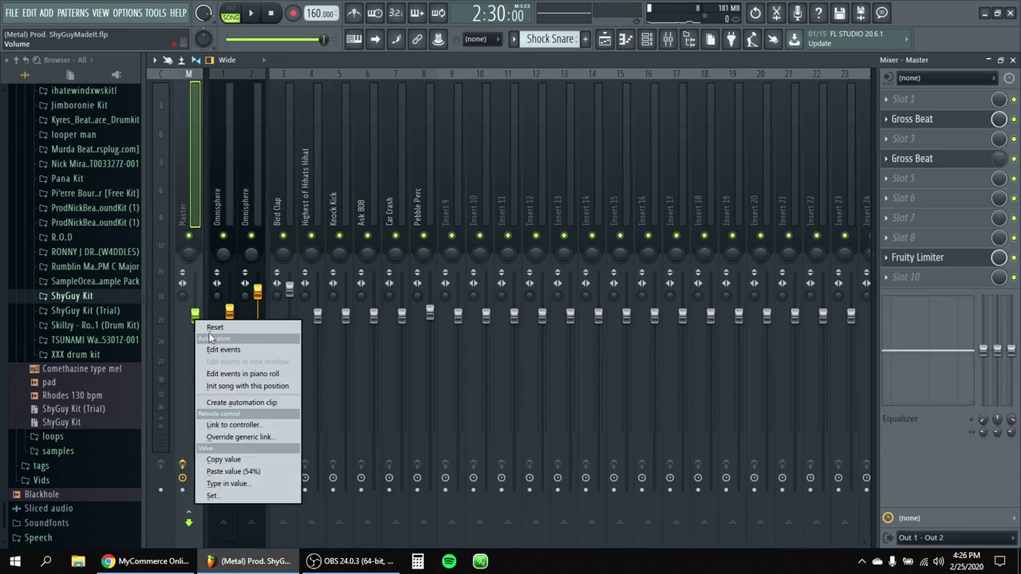
{"action": "right_click", "coordinate": [198, 323]}
{"action": "left_click", "coordinate": [231, 410]}
{"action": "right_click", "coordinate": [751, 483]}
{"action": "right_click", "coordinate": [597, 481]}
{"action": "left_click_drag", "start_coordinate": [751, 482], "coordinate": [755, 508]}
Add the ShyGuyMadeit ! sample from the tags folder near the start of the playlist and route it to a mixer track.
{"action": "left_click_drag", "start_coordinate": [802, 74], "coordinate": [330, 74]}
{"action": "left_click", "coordinate": [42, 454]}
{"action": "double_click", "coordinate": [331, 185]}
{"action": "left_click", "coordinate": [345, 251]}
{"action": "left_click_drag", "start_coordinate": [80, 498], "coordinate": [520, 202]}
{"action": "key", "text": "ctrl+l"}
Play the arrangement from the intro and clear the muted Shock Snare and hi-hat slices in the bar 26 break.
{"action": "left_click", "coordinate": [365, 89]}
{"action": "scroll", "coordinate": [451, 121], "scroll_direction": "up", "scroll_amount": 4}
{"action": "key", "text": "space"}
{"action": "scroll", "coordinate": [682, 292], "scroll_direction": "up", "scroll_amount": 2}
{"action": "left_click_drag", "start_coordinate": [458, 241], "coordinate": [465, 292]}
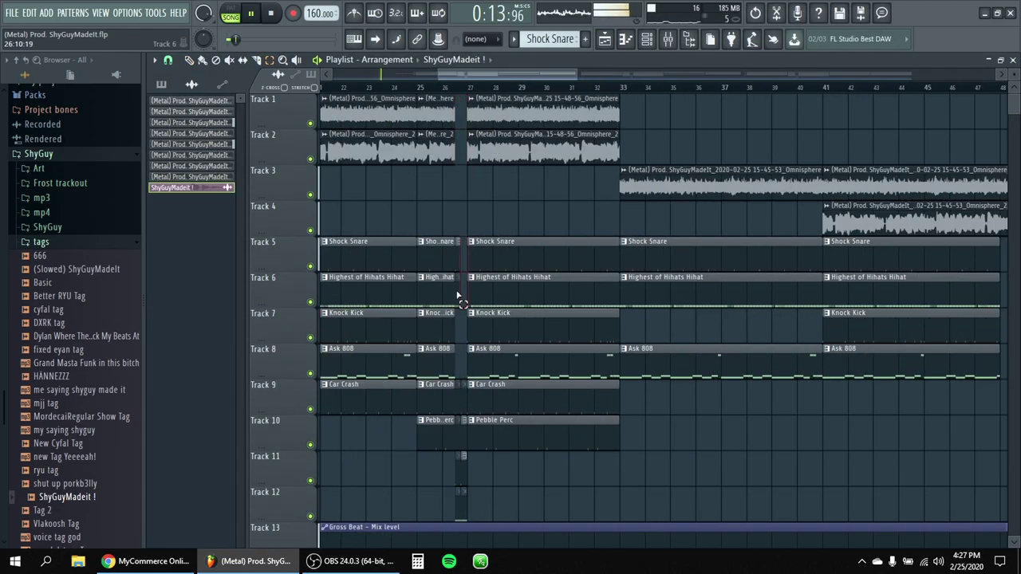
Continue checking the arrangement by playback and delete unneeded slices on tracks 5 and 9.
{"action": "scroll", "coordinate": [465, 292], "scroll_direction": "down", "scroll_amount": 4}
{"action": "double_click", "coordinate": [383, 329]}
{"action": "left_click", "coordinate": [507, 122]}
{"action": "left_click", "coordinate": [372, 88]}
{"action": "scroll", "coordinate": [695, 148], "scroll_direction": "up", "scroll_amount": 5}
{"action": "right_click", "coordinate": [388, 241]}
{"action": "right_click", "coordinate": [388, 384]}
{"action": "scroll", "coordinate": [392, 268], "scroll_direction": "down", "scroll_amount": 3}
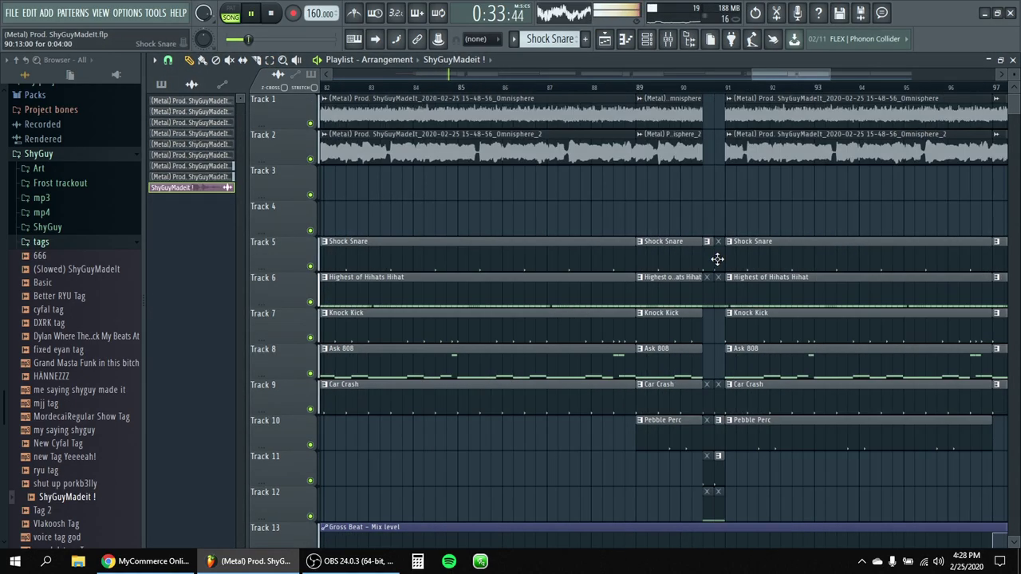
Duplicate the closing section from bar 97 and clean up the muted slices in its breaks.
{"action": "scroll", "coordinate": [720, 319], "scroll_direction": "down", "scroll_amount": 5}
{"action": "scroll", "coordinate": [720, 479], "scroll_direction": "up", "scroll_amount": 3}
{"action": "key", "text": "ctrl+b"}
{"action": "left_click_drag", "start_coordinate": [911, 103], "coordinate": [949, 399]}
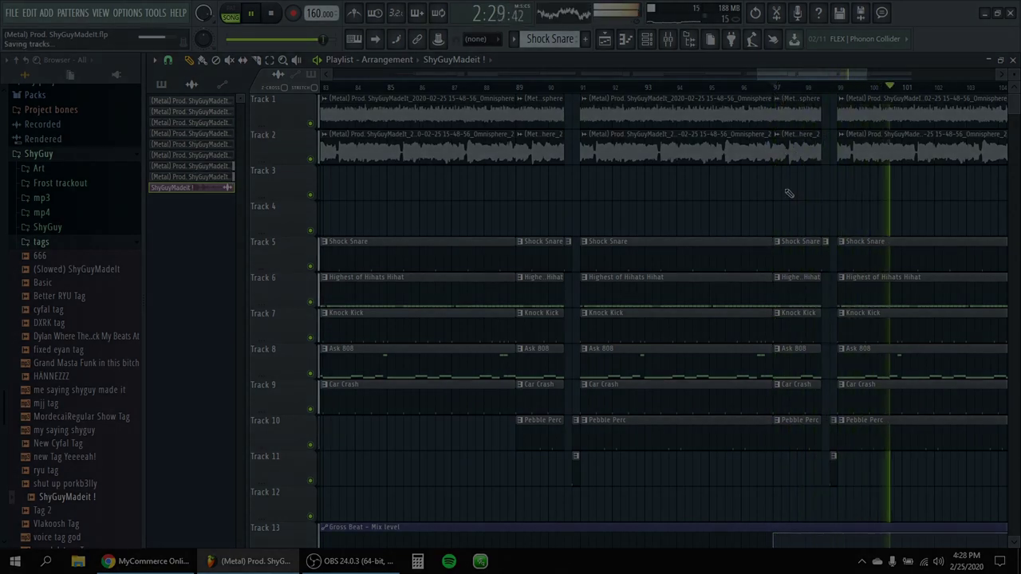